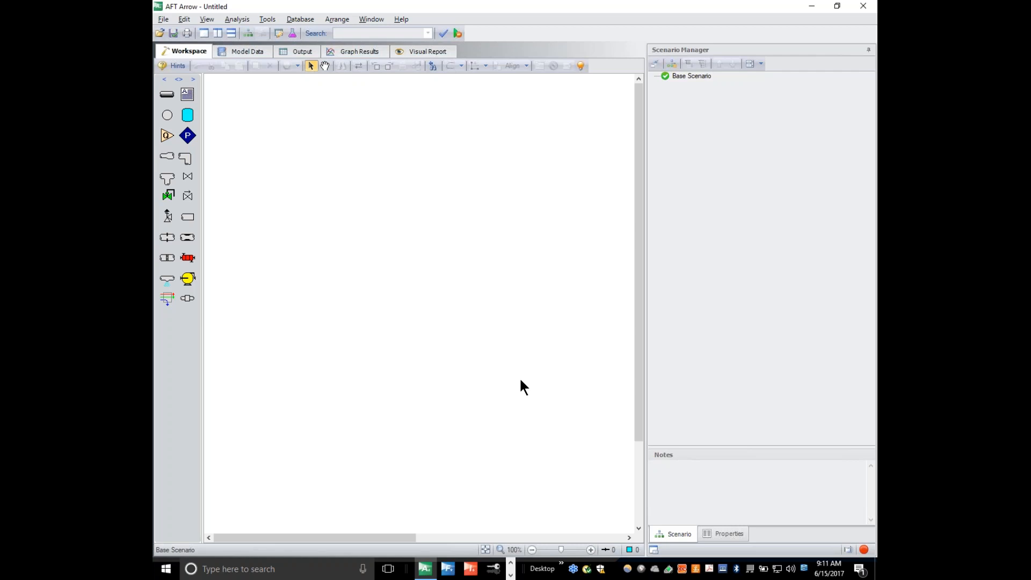
Start the Windows Magnifier and set its magnification to 200%.
key("super+plus")
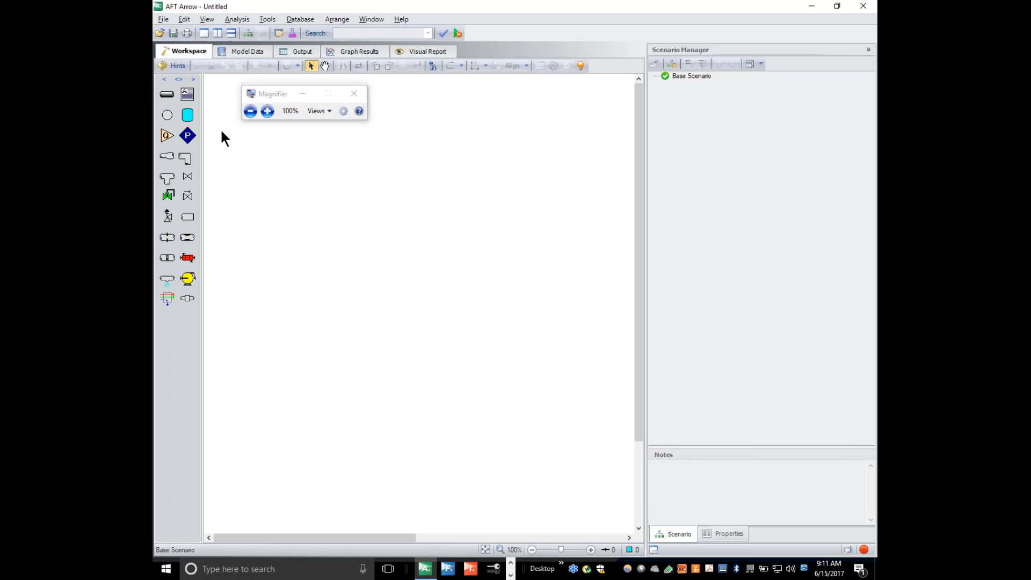
left_click(268, 112)
left_click(328, 112)
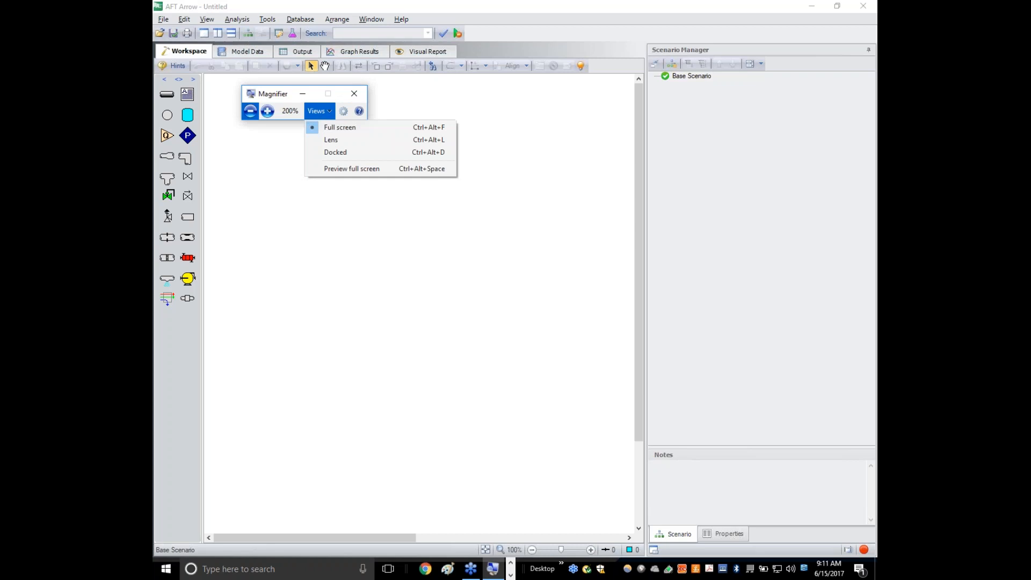
left_click(348, 152)
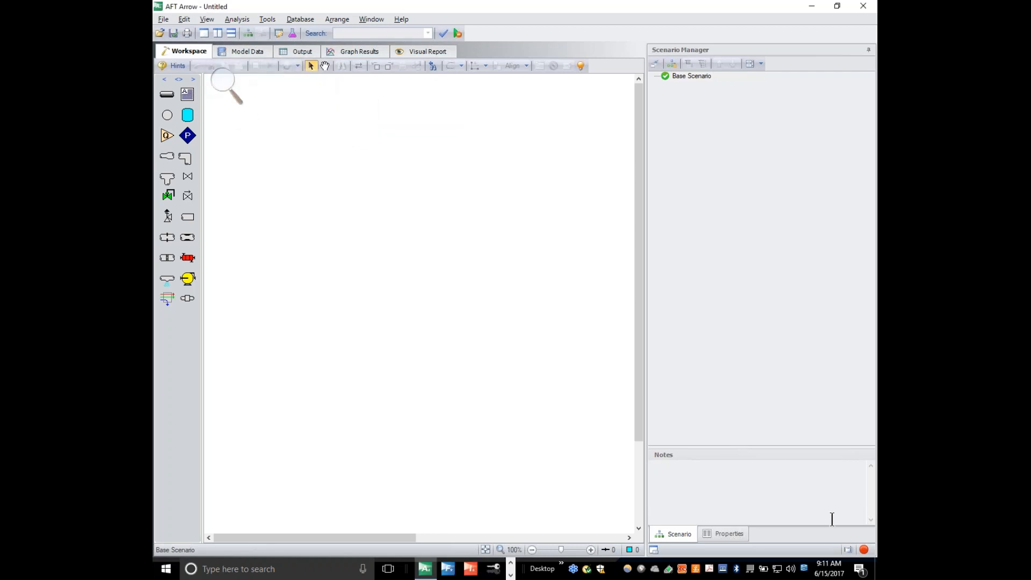
left_click(848, 549)
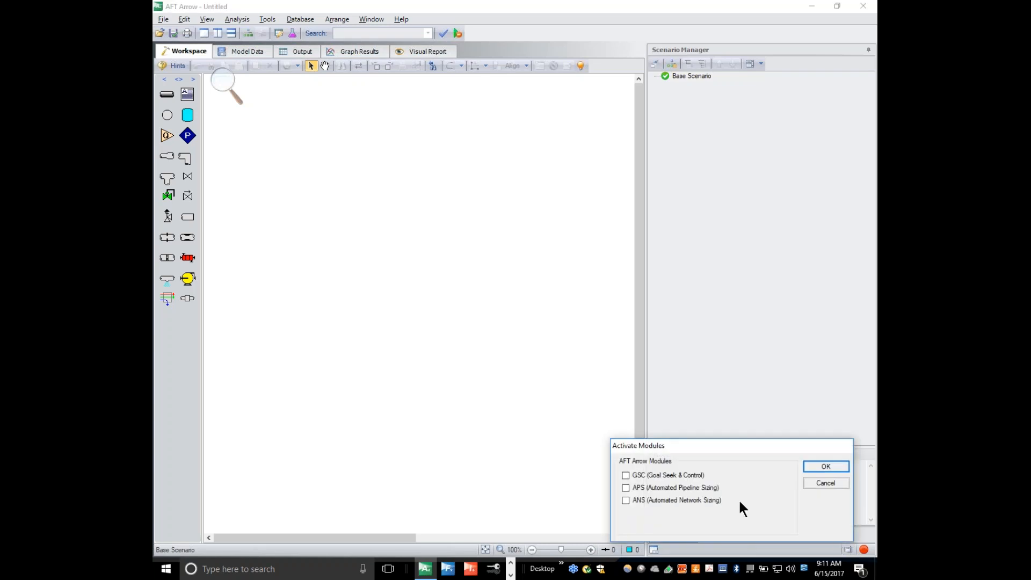
left_click(664, 477)
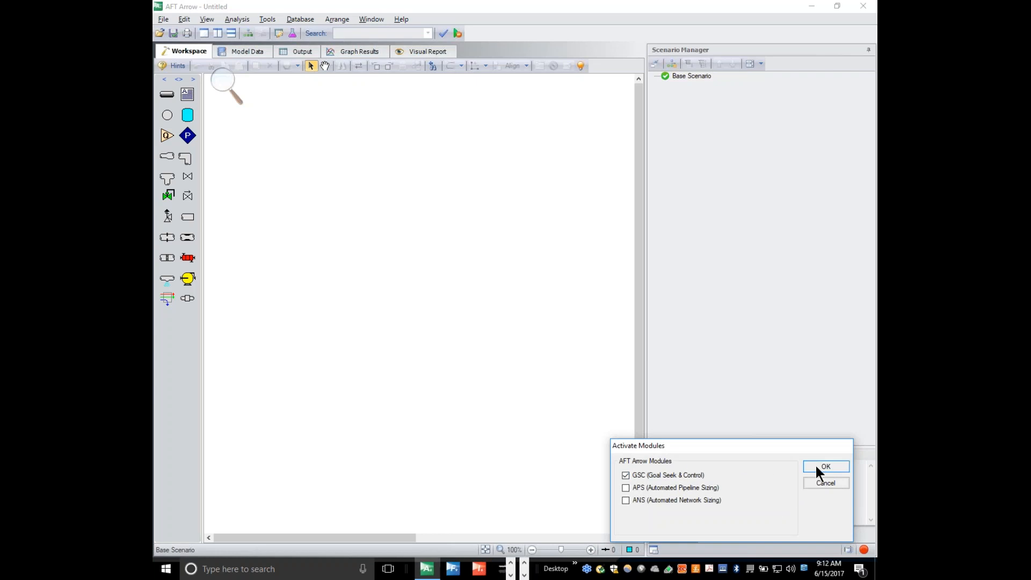
left_click(817, 485)
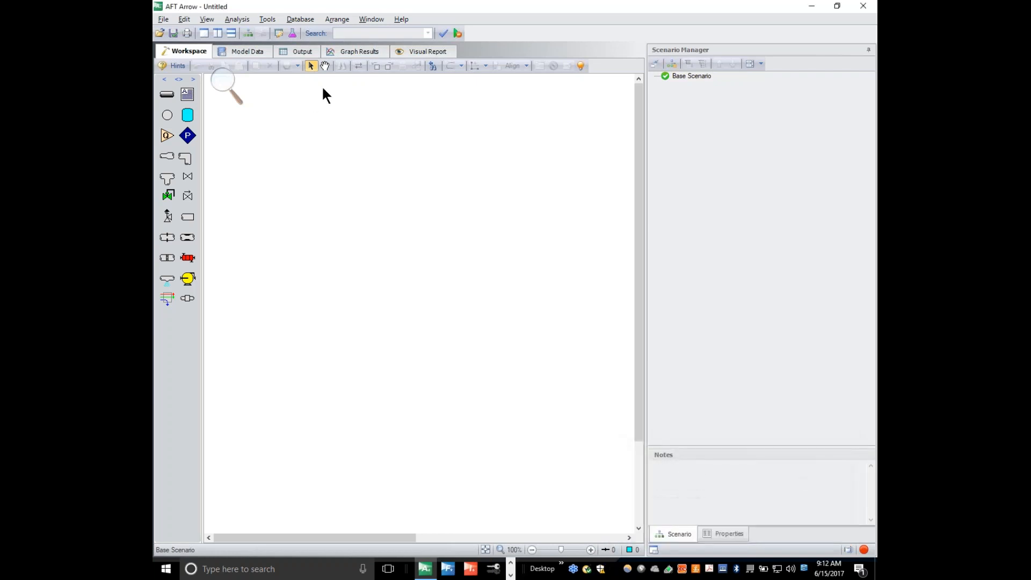
Activate the GSC (Goal Seek & Control) module and return the screen magnification to 100%.
left_click(266, 18)
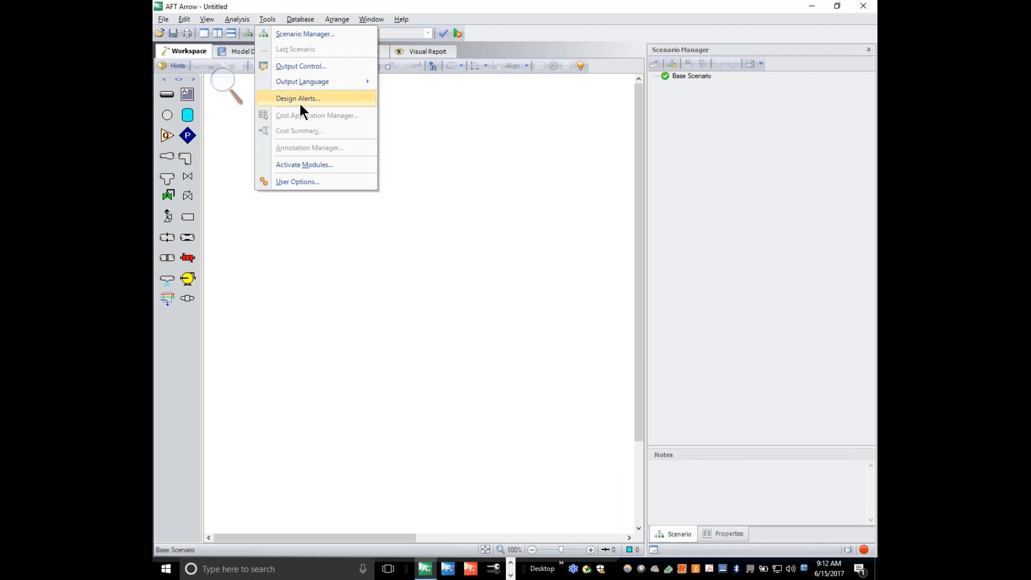
left_click(296, 165)
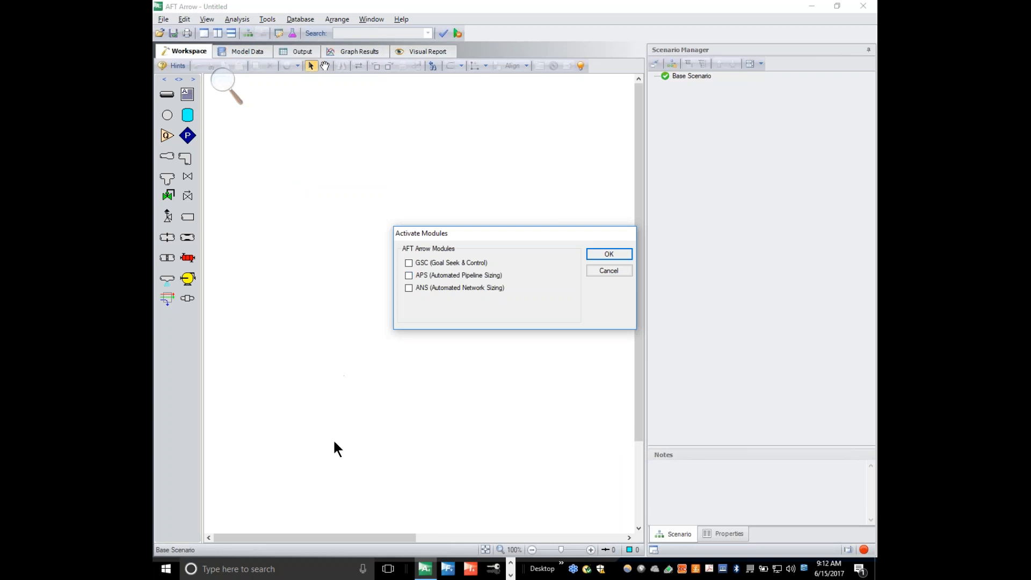
left_click(408, 263)
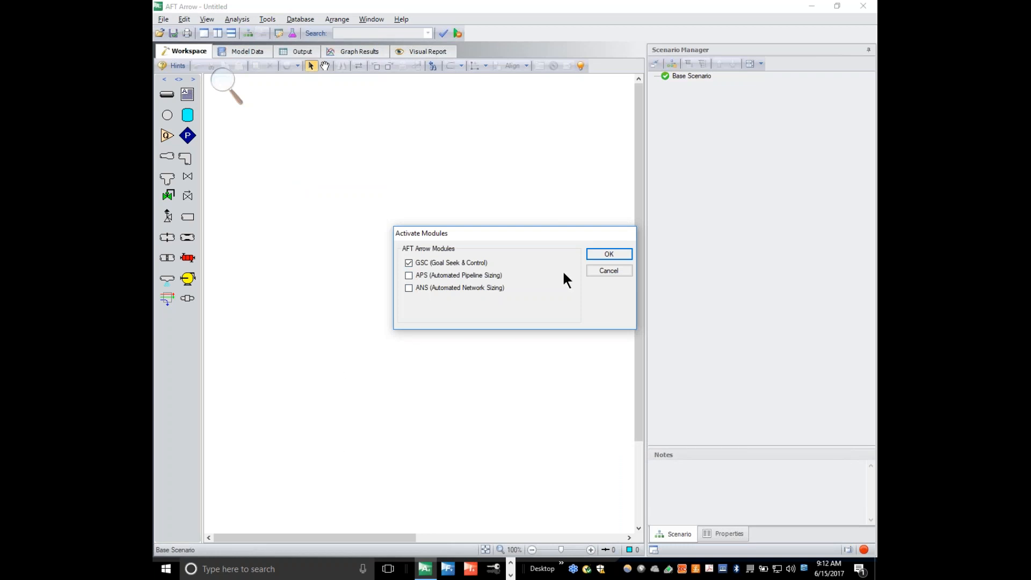
left_click(602, 256)
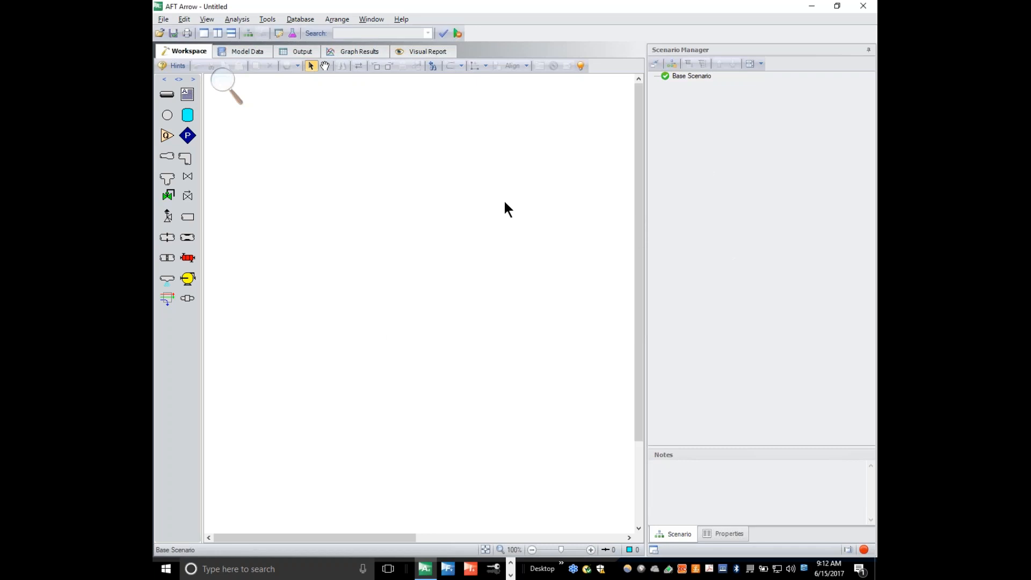
left_click(224, 84)
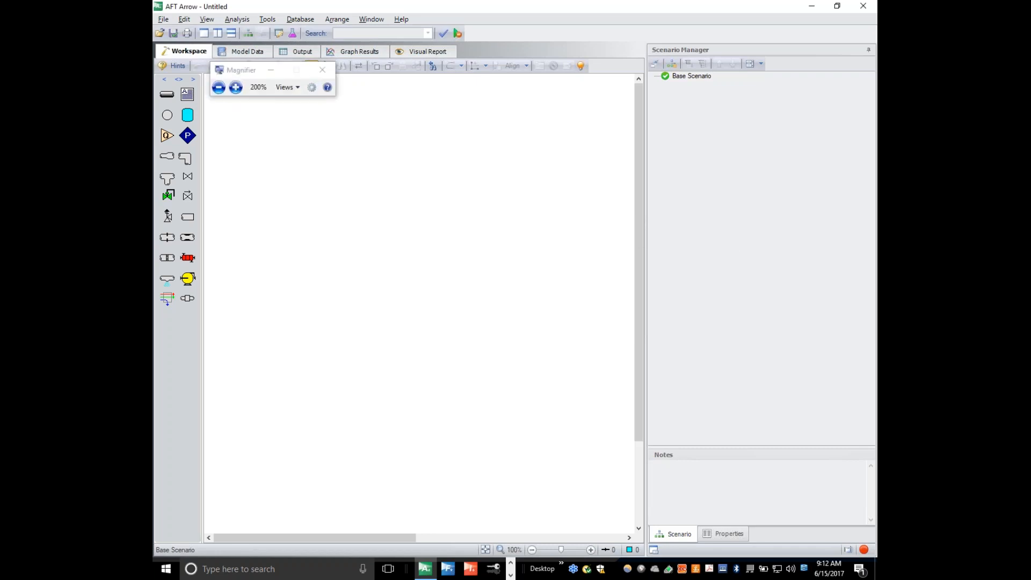
left_click(222, 89)
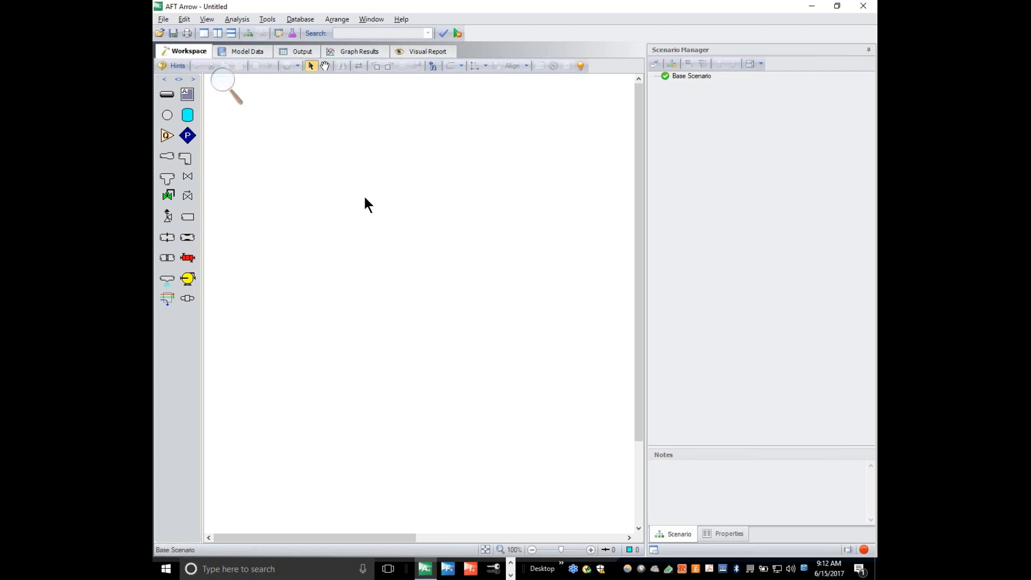
Examine the goal seek and cost calculation commands available for the analysis, with the screen magnified to 200%.
left_click(183, 175)
left_click(246, 20)
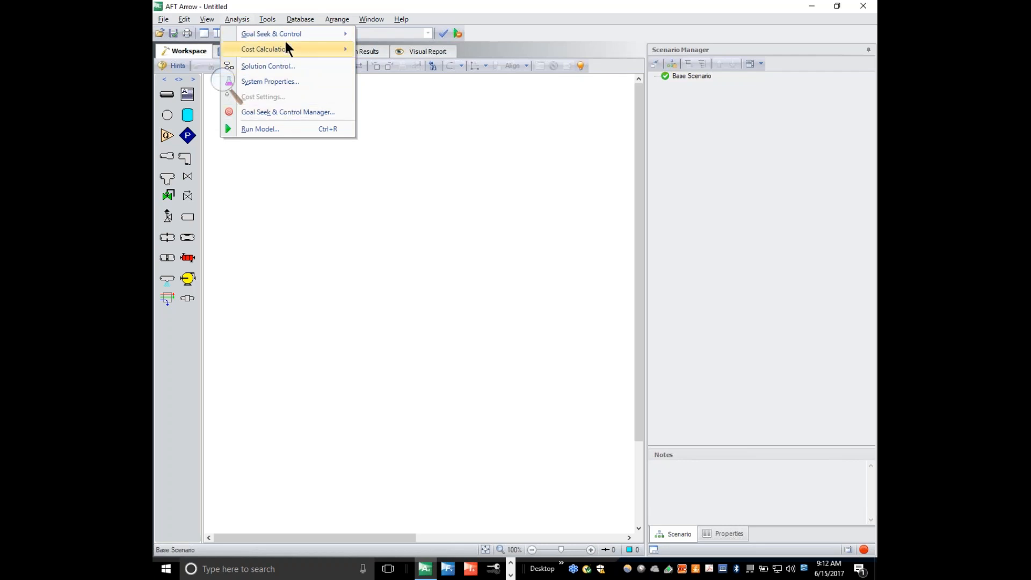
mouse_move(286, 36)
left_click(238, 93)
left_click(236, 88)
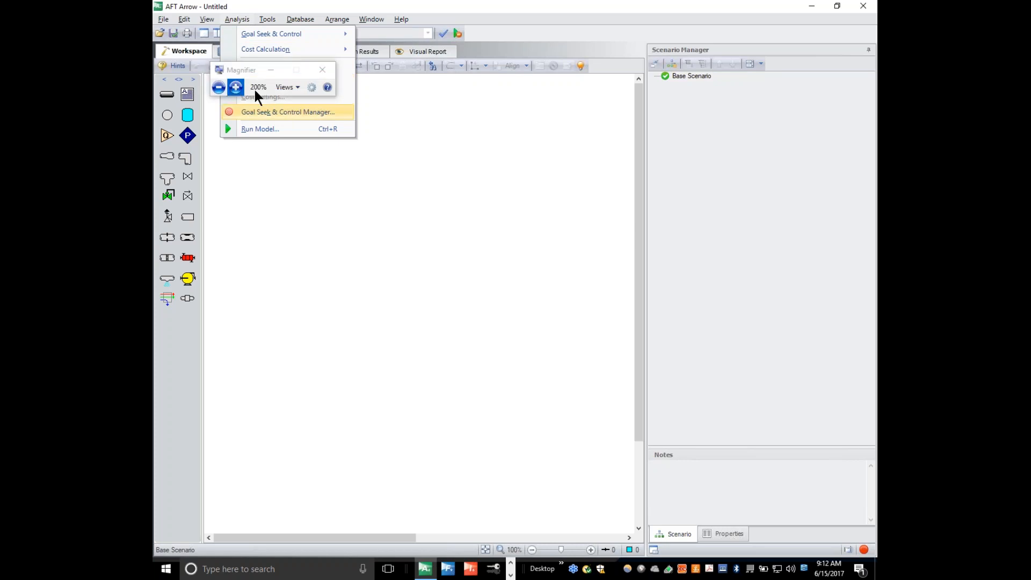
mouse_move(279, 33)
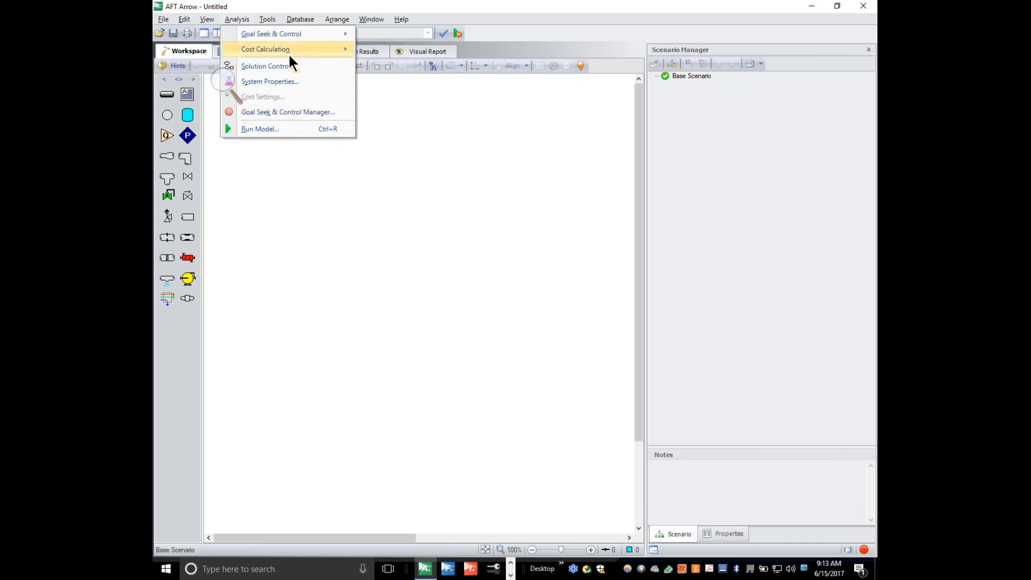
left_click(381, 51)
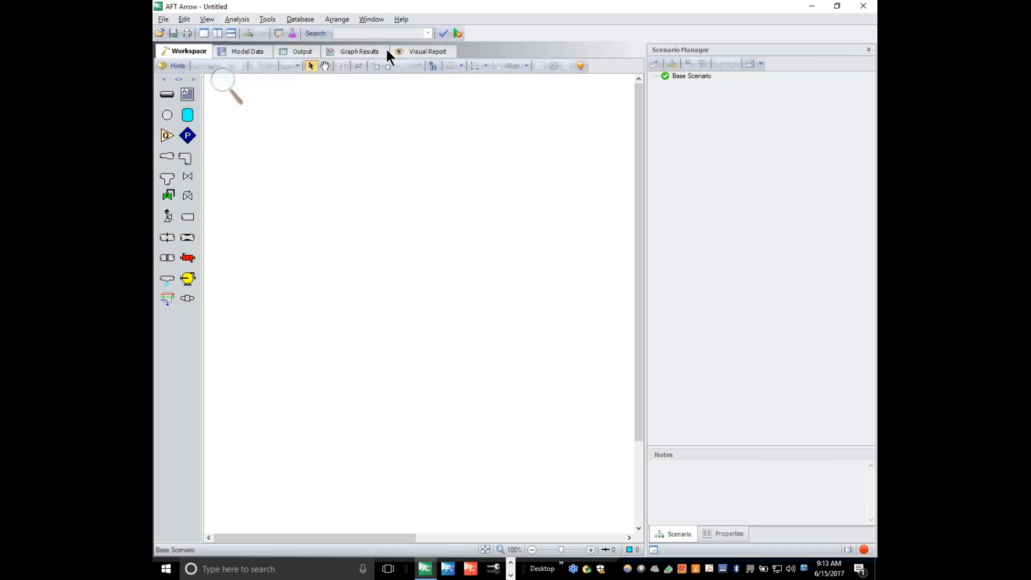
Try to open the Goal Seek & Control Manager for the empty model.
left_click(238, 17)
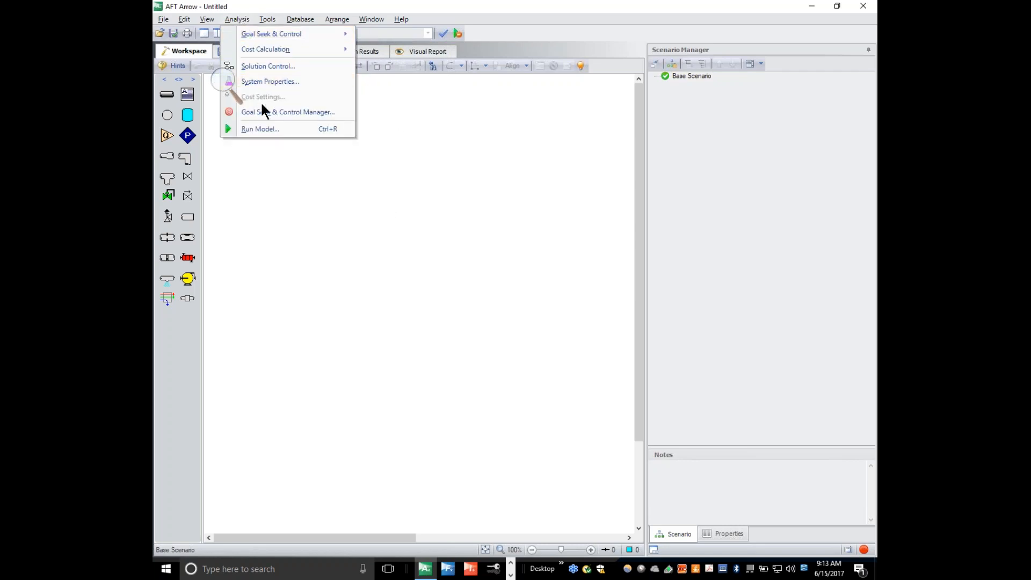
left_click(293, 113)
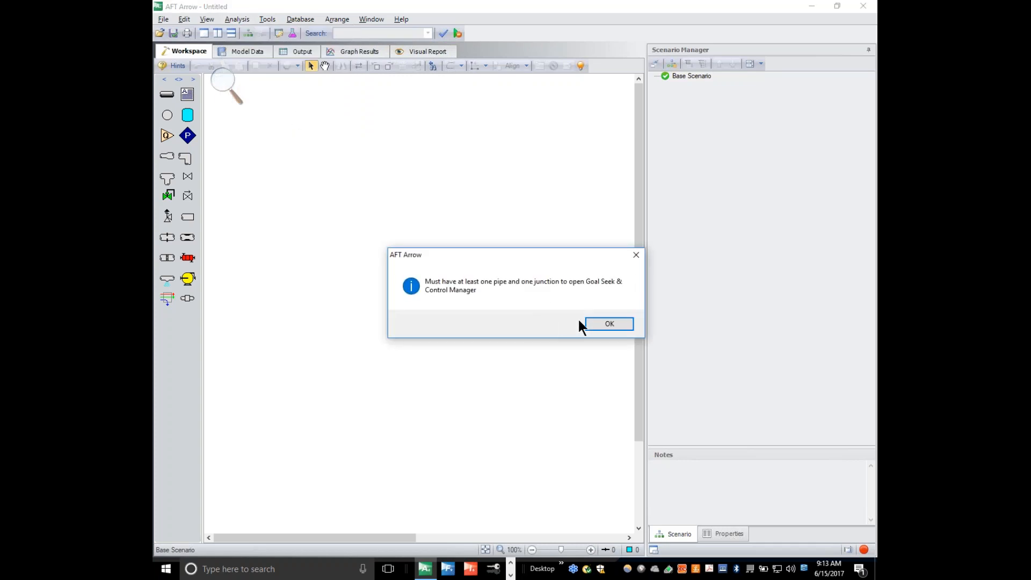
left_click(620, 326)
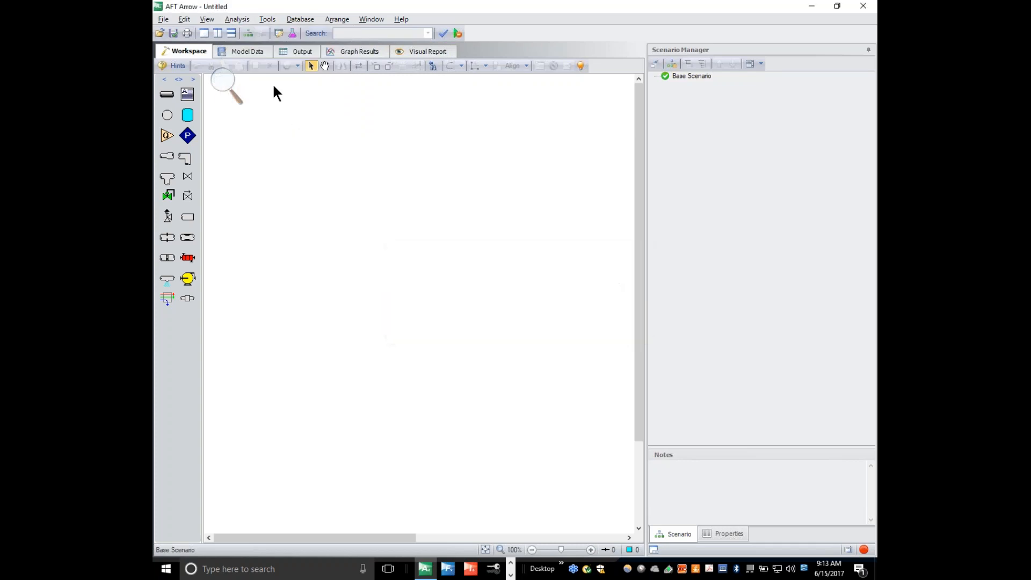
Reset the screen magnification to 100% and draw a horizontal pipe in the upper part of the workspace.
left_click(225, 85)
left_click(218, 87)
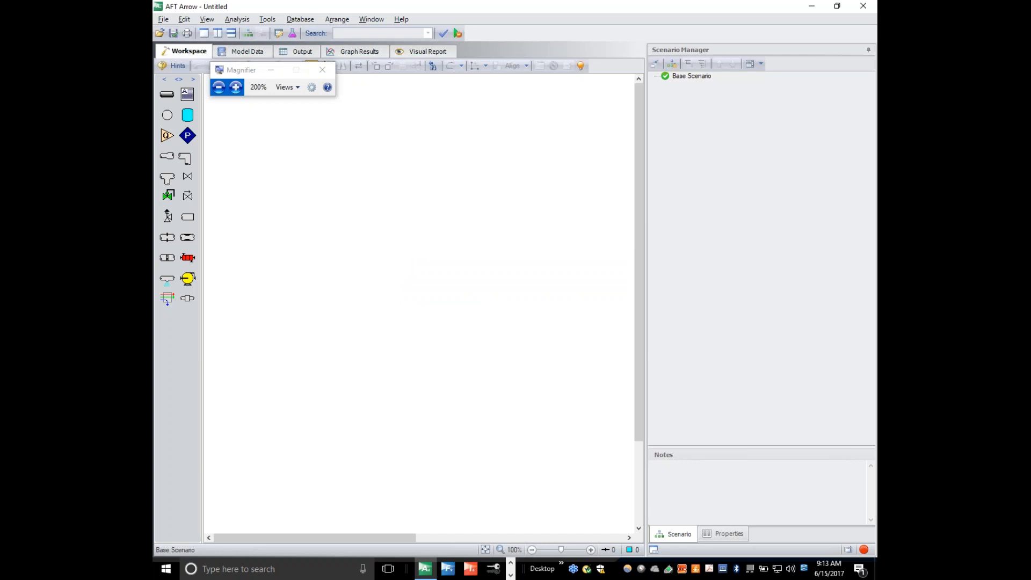
left_click(167, 100)
left_click_drag(313, 182, 404, 183)
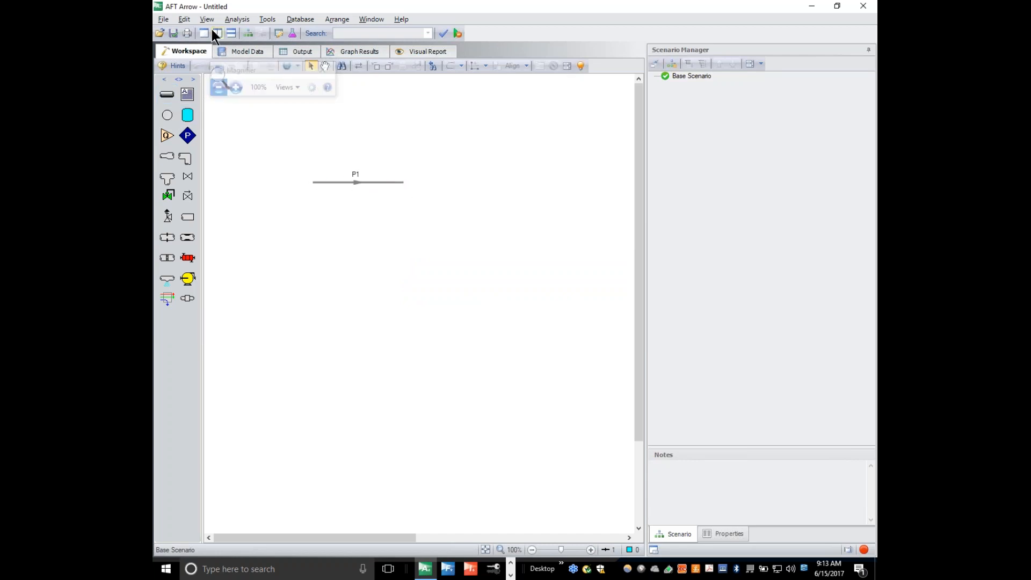
Try to open the Goal Seek & Control Manager with a single pipe in the model.
left_click(231, 19)
left_click(276, 111)
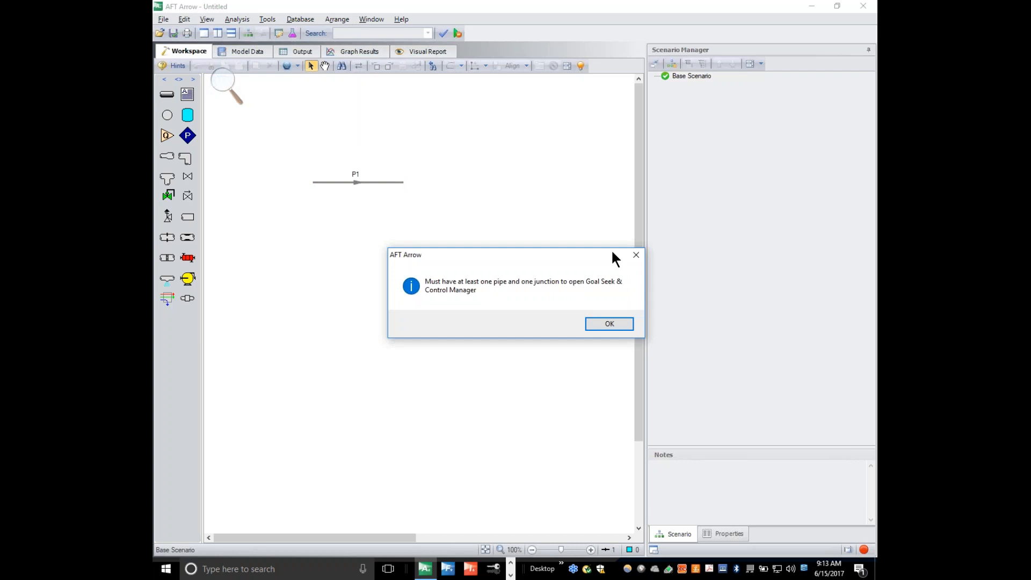
left_click(610, 324)
Draw a second horizontal pipe above the first and try the Goal Seek & Control Manager again.
left_click(167, 94)
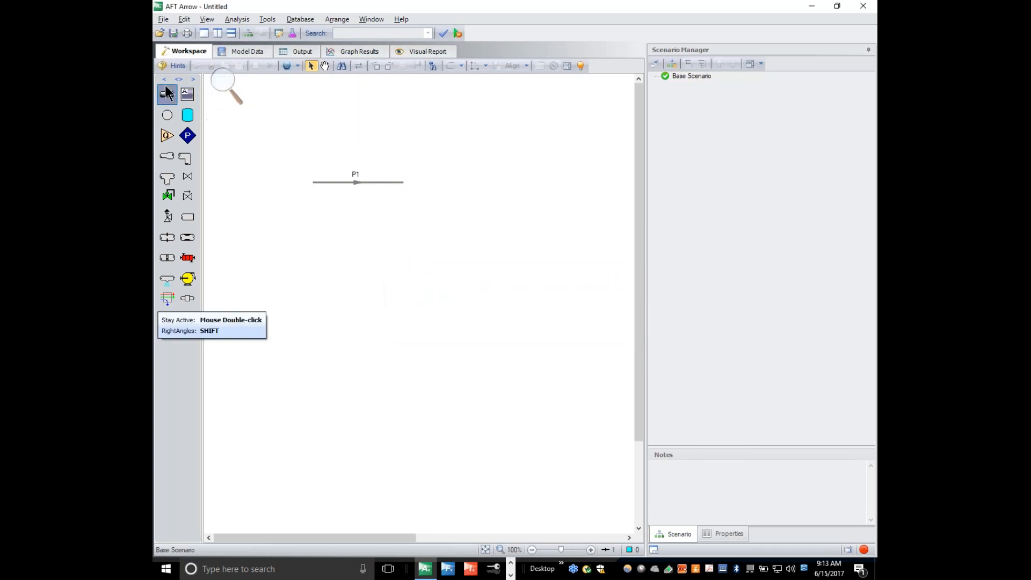
left_click_drag(313, 146, 386, 146)
left_click(231, 19)
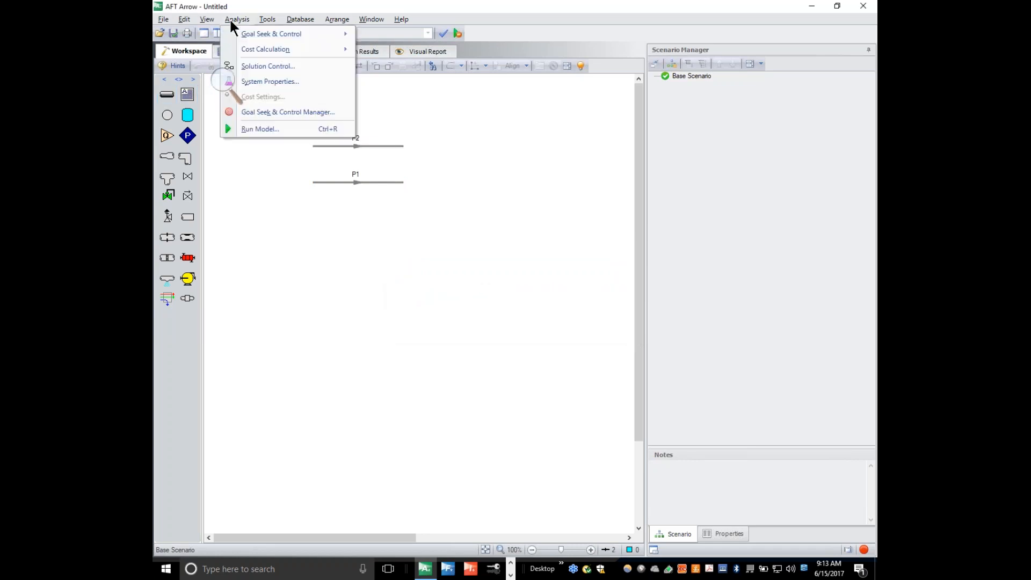
left_click(271, 112)
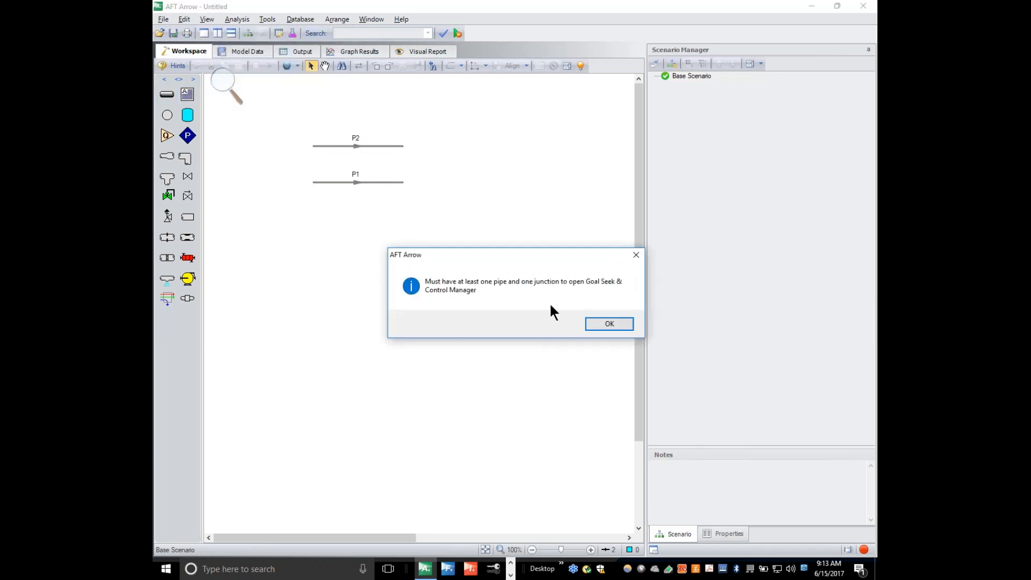
left_click(592, 324)
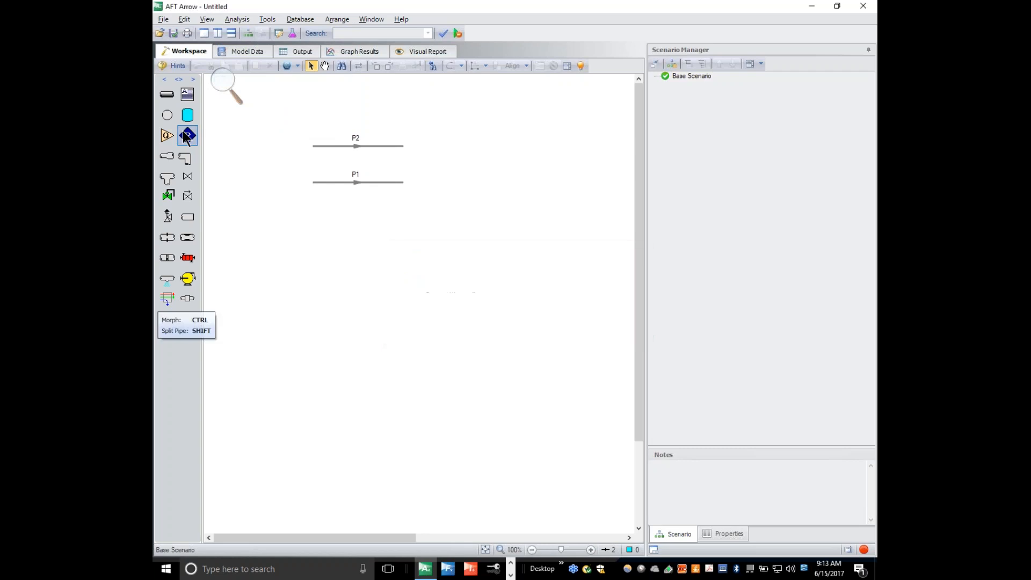
Place an Assigned Pressure junction to the left of the upper pipe and open the Goal Seek & Control Manager.
left_click(258, 146)
left_click(232, 19)
left_click(279, 111)
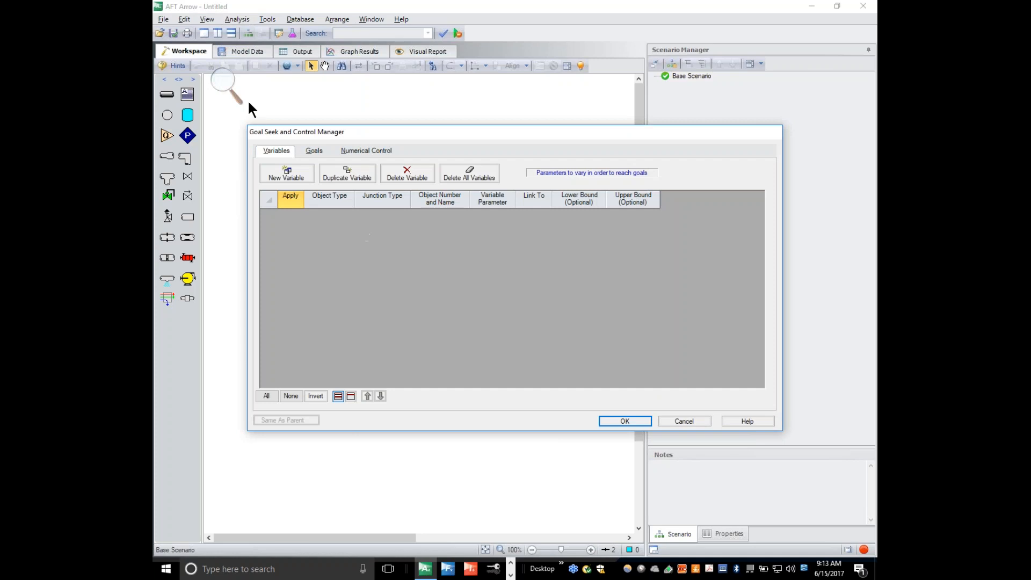
Close the Magnifier and add seven new variables in the Goal Seek and Control Manager.
left_click(224, 84)
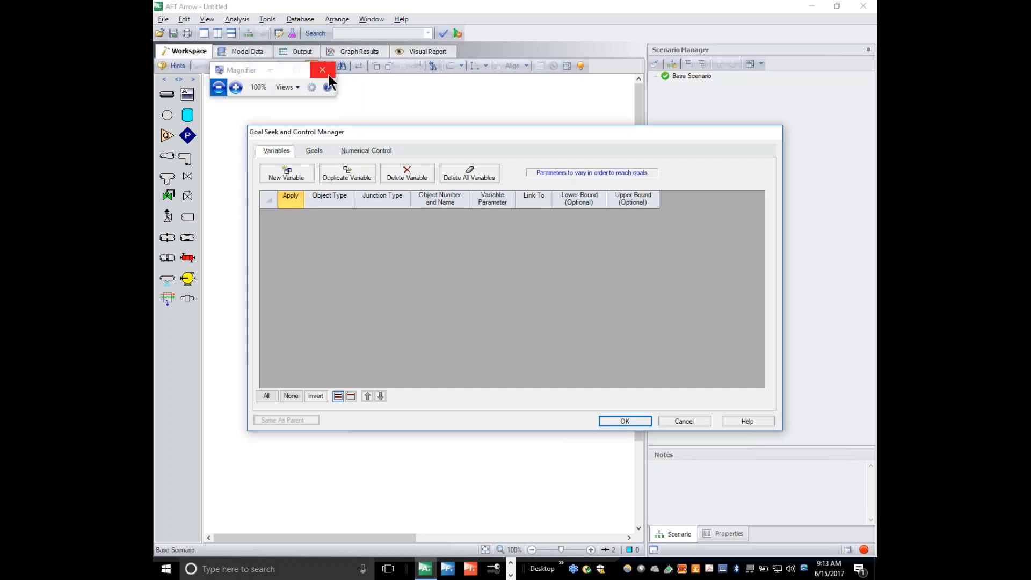
left_click(323, 69)
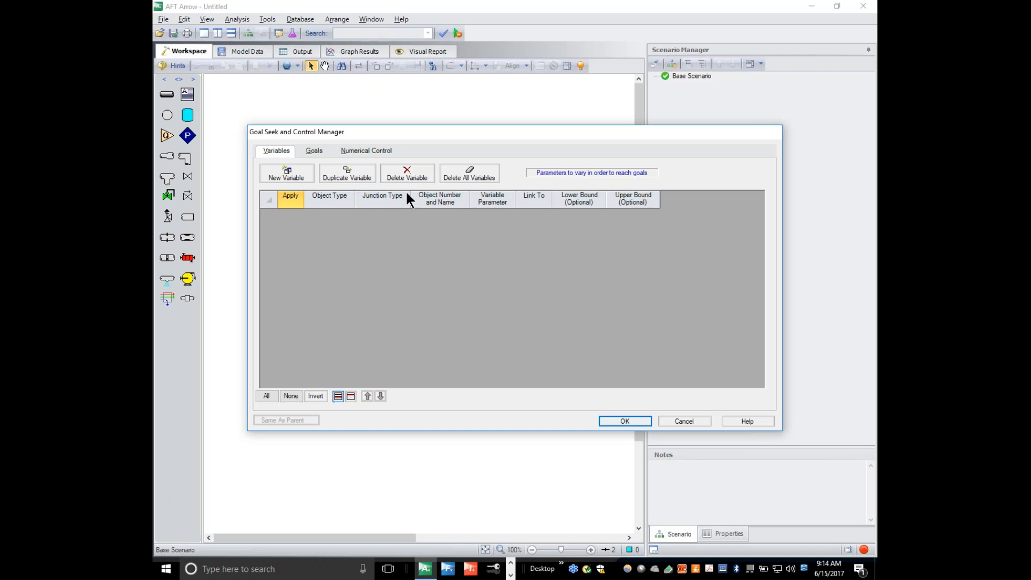
left_click(298, 176)
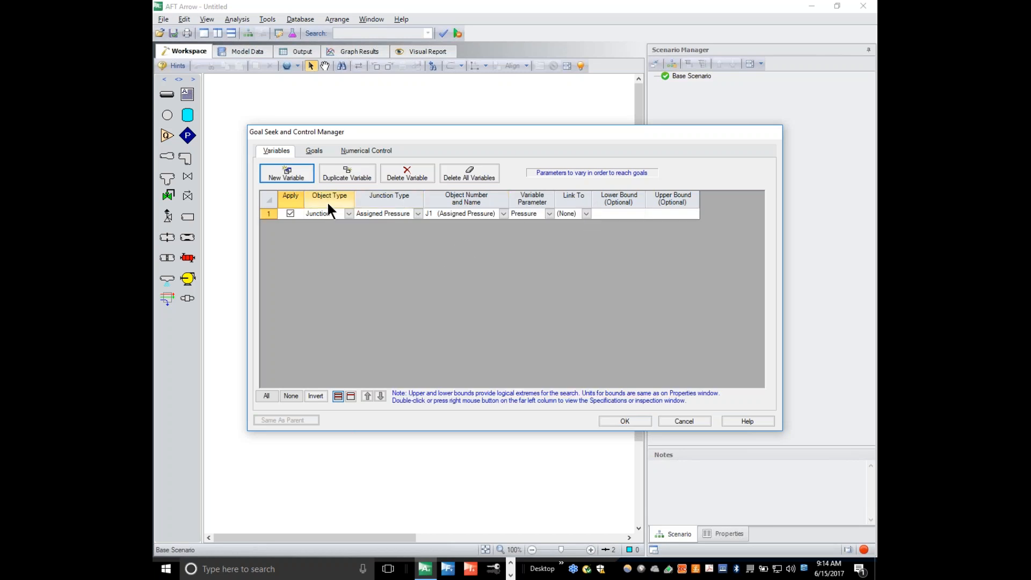
left_click(283, 171)
left_click(283, 171)
left_click(283, 171)
left_click(283, 170)
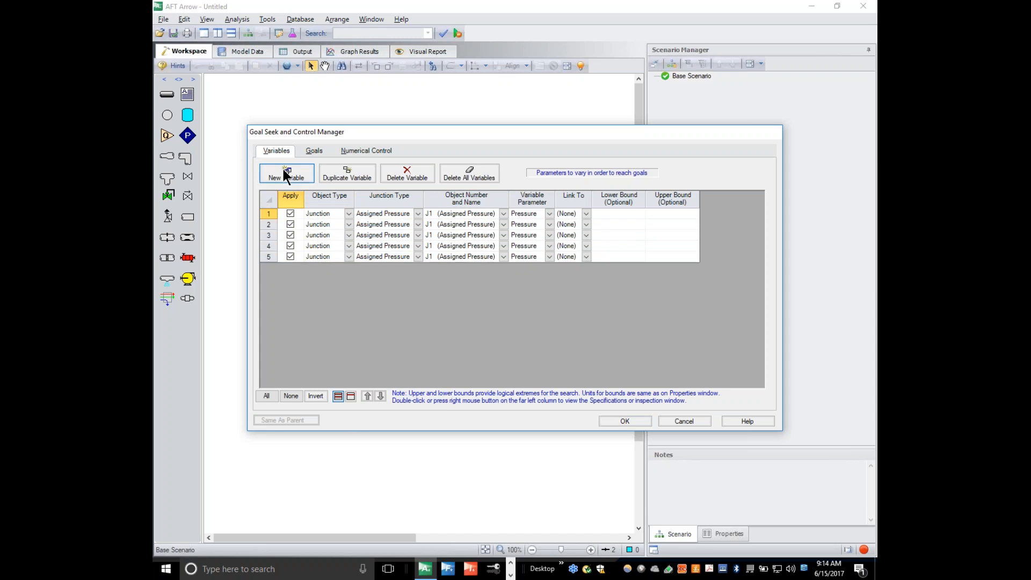
left_click(283, 171)
left_click(283, 171)
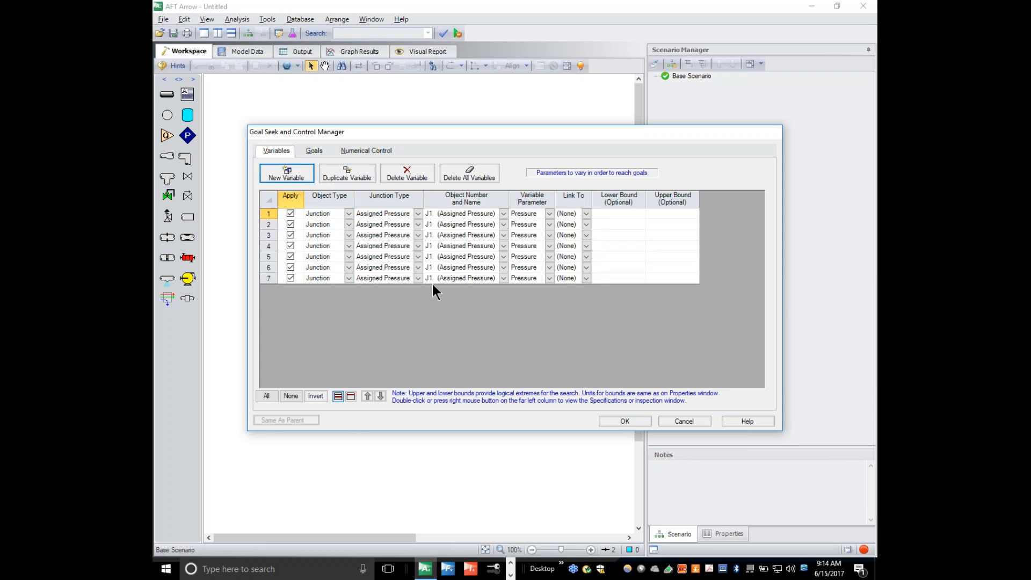
Exclude variables 2 through 7 from being applied and check the junction type choices for variable 1.
left_click(290, 225)
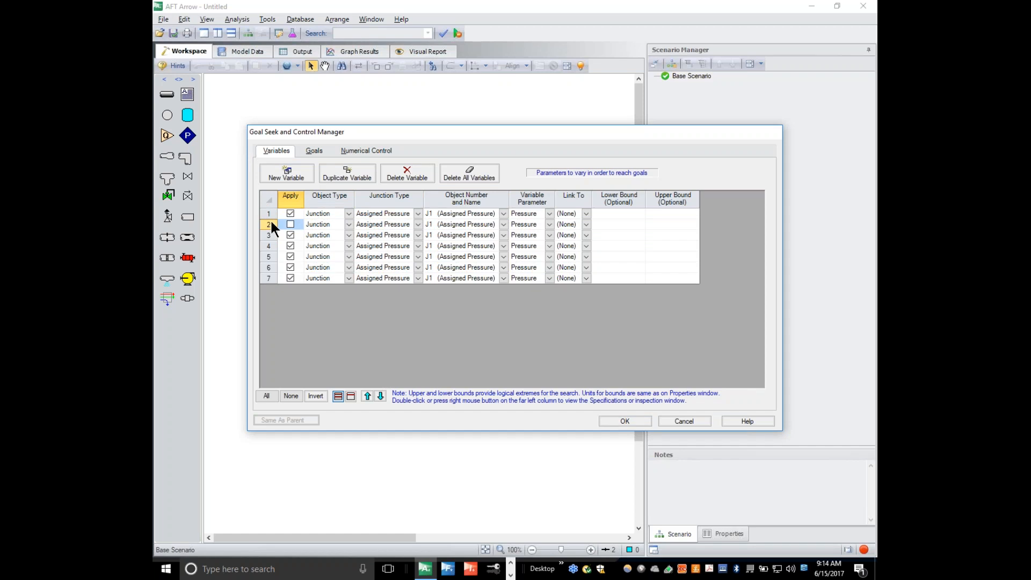
left_click(291, 268)
left_click(291, 278)
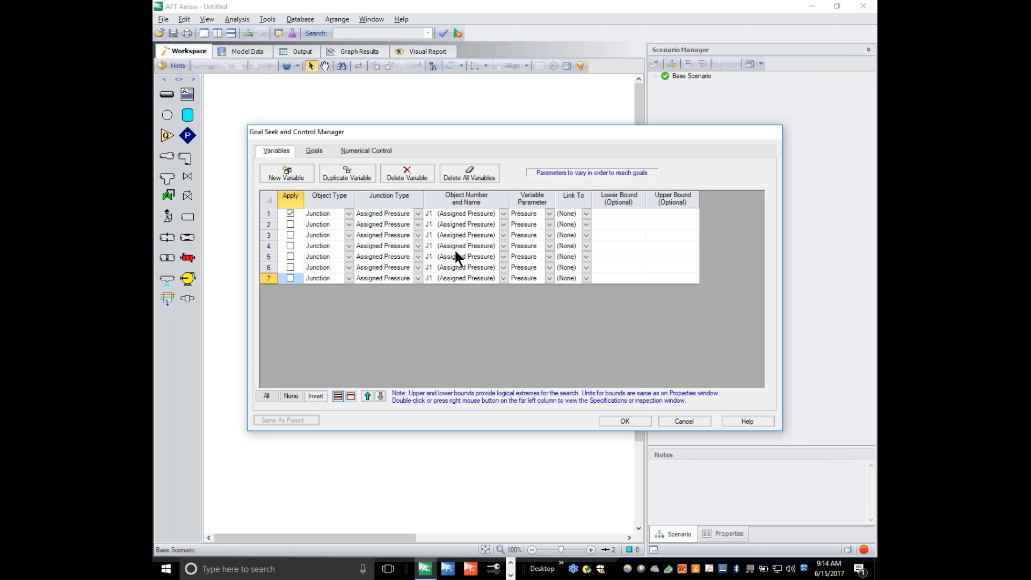
left_click(418, 214)
left_click(417, 216)
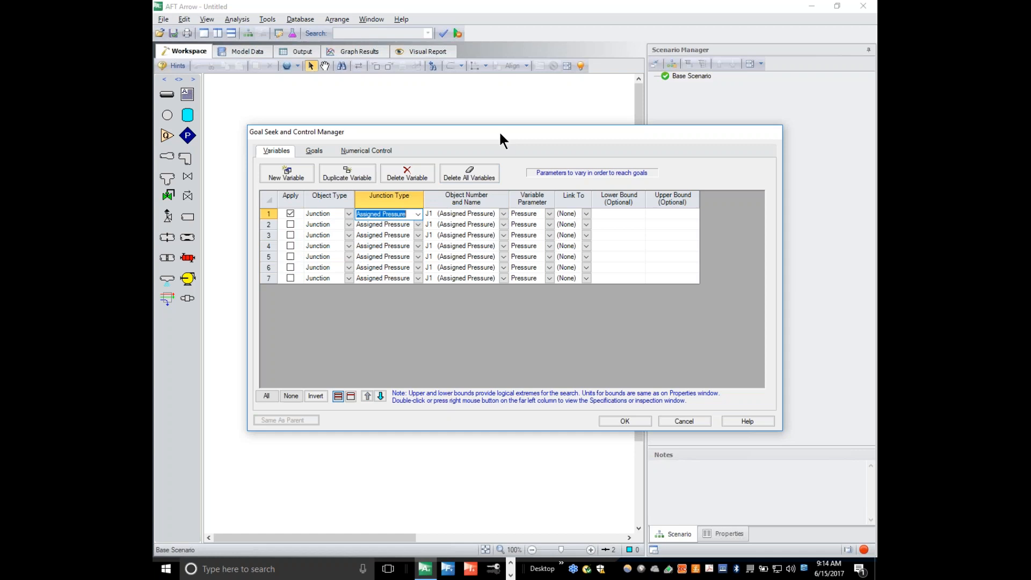
Cancel the Goal Seek and Control Manager and place an Assigned Flow and a Compressor/Fan junction to the right of the pipes.
left_click_drag(503, 137, 561, 211)
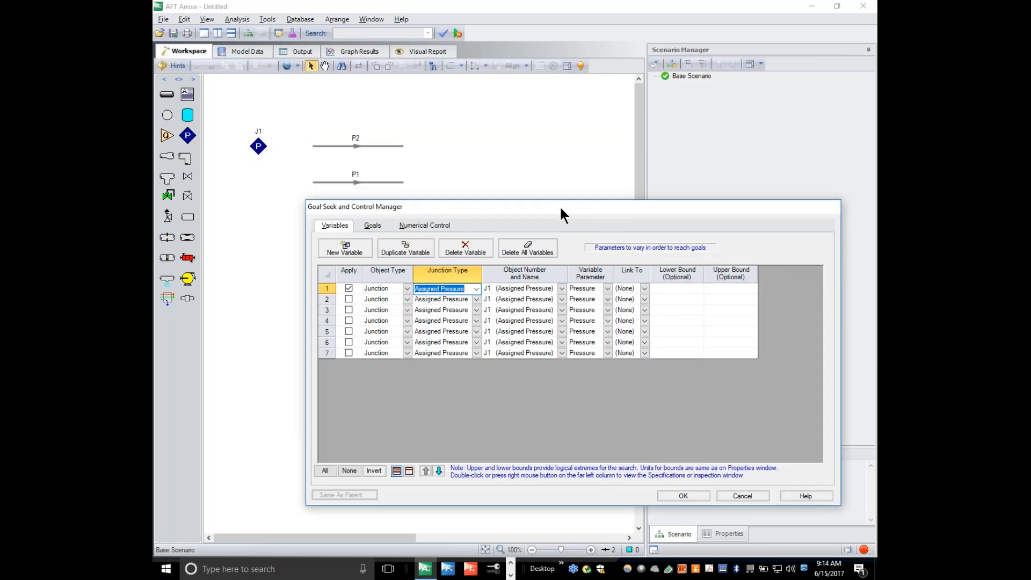
left_click(738, 495)
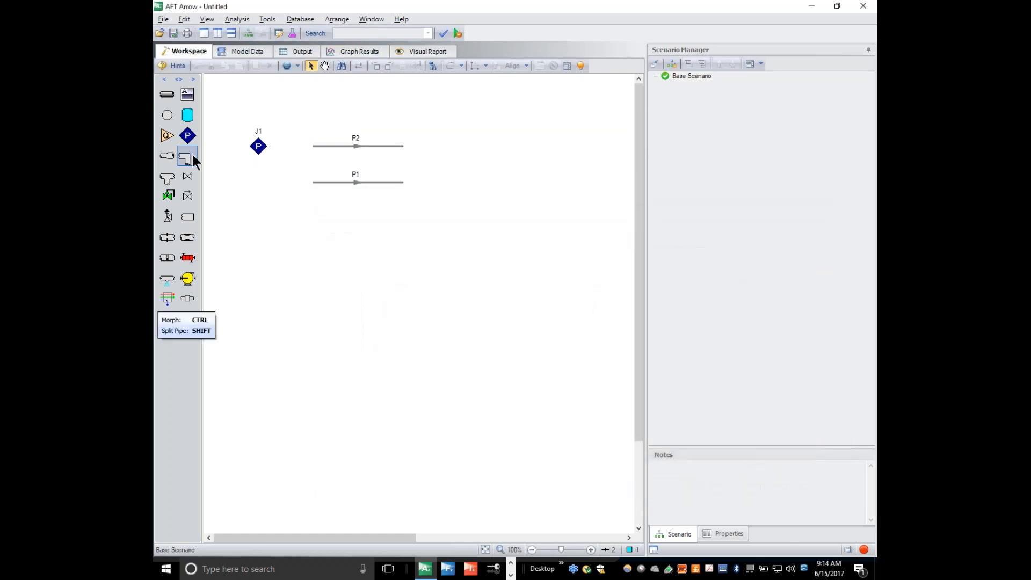
left_click_drag(167, 136, 512, 128)
left_click_drag(187, 278, 458, 200)
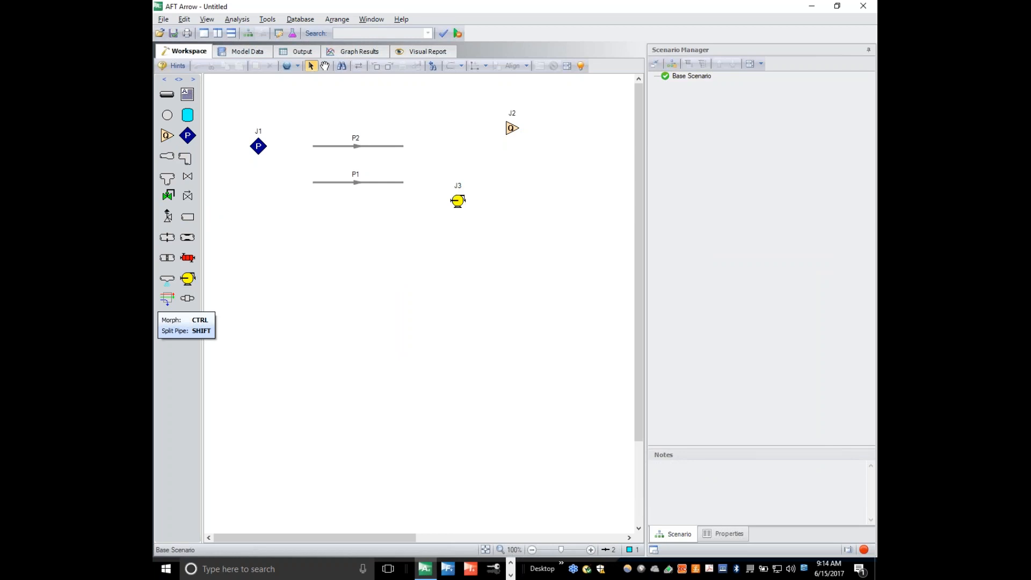
Add one new variable in the Goal Seek and Control Manager for the Compressor/Fan junction, with Speed as the variable parameter.
left_click(235, 17)
left_click(300, 111)
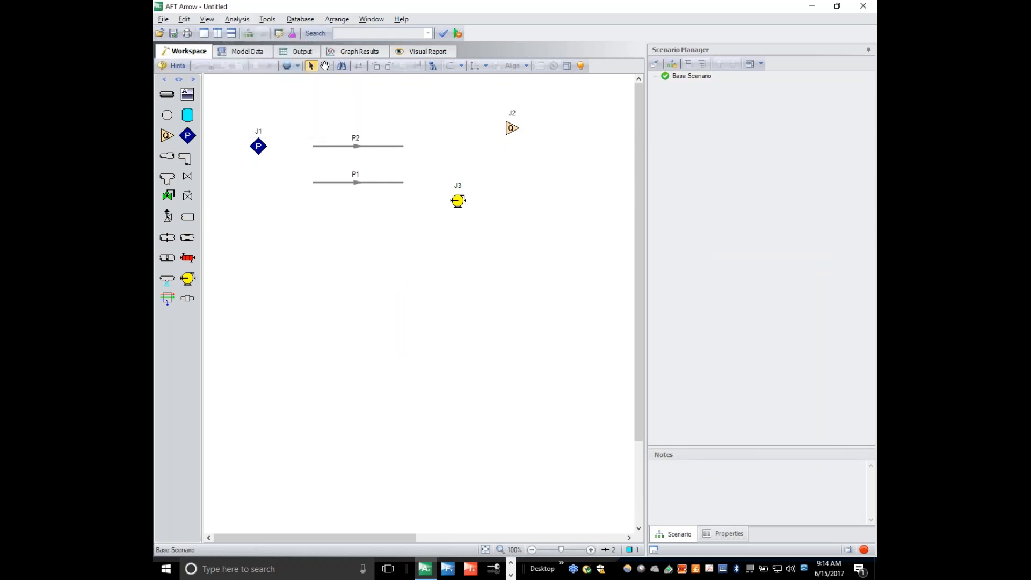
left_click(283, 182)
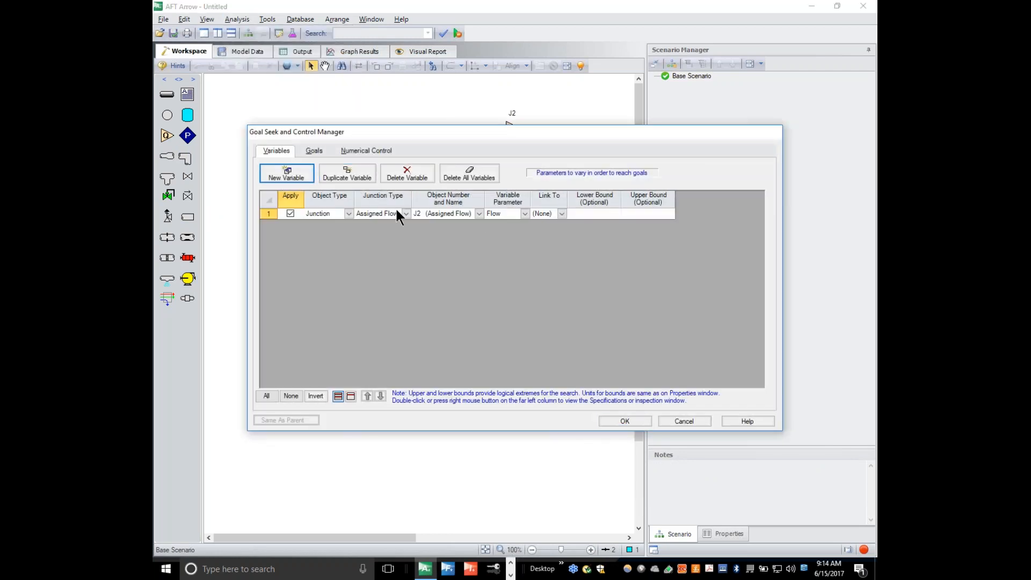
left_click(406, 213)
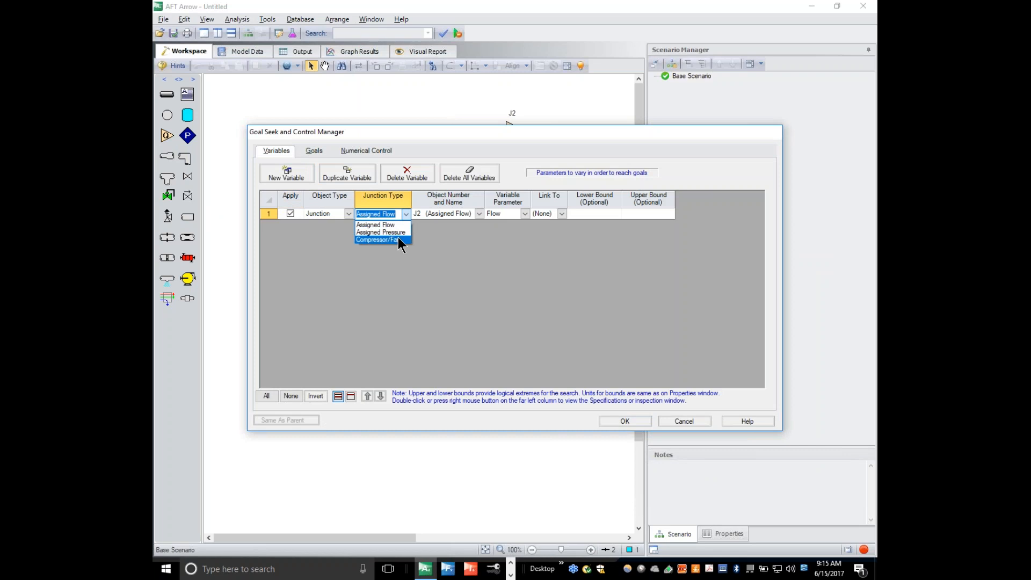
left_click(388, 232)
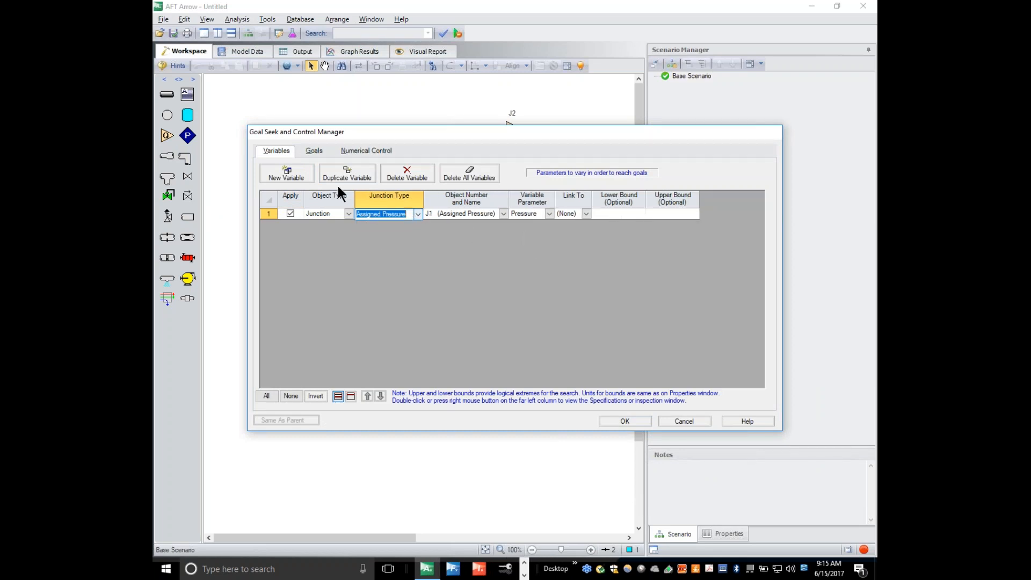
left_click(417, 214)
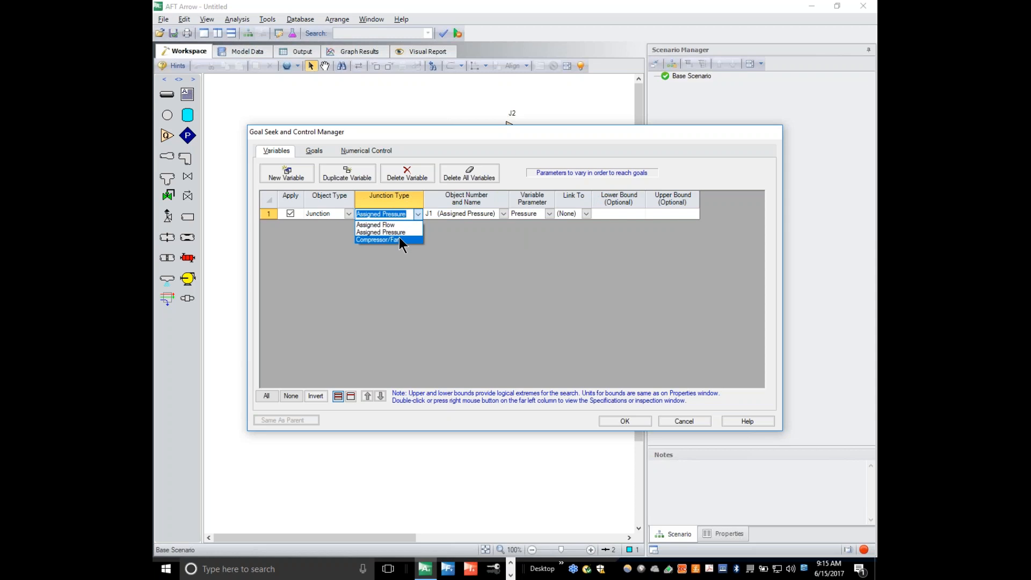
left_click(398, 236)
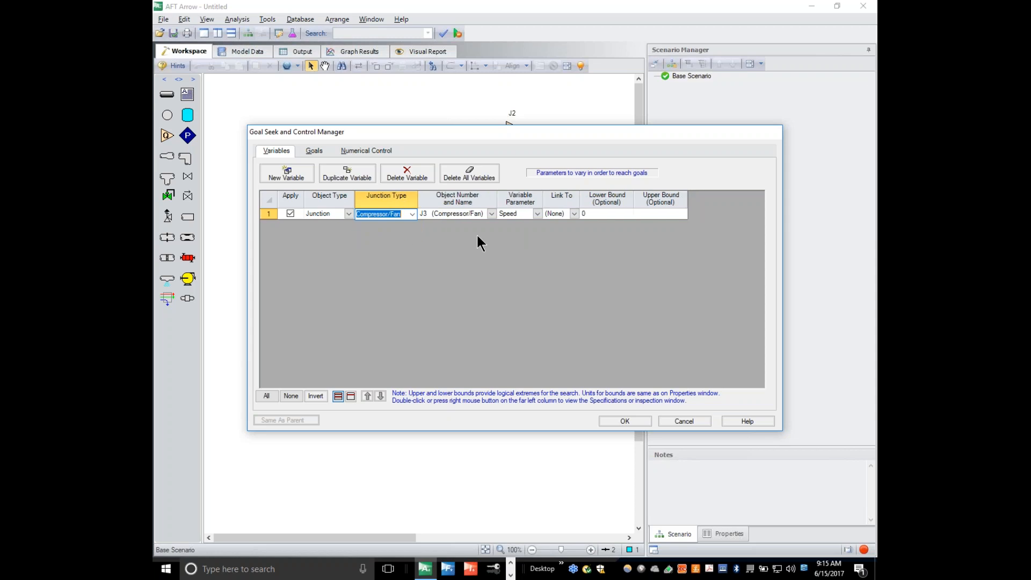
left_click(538, 214)
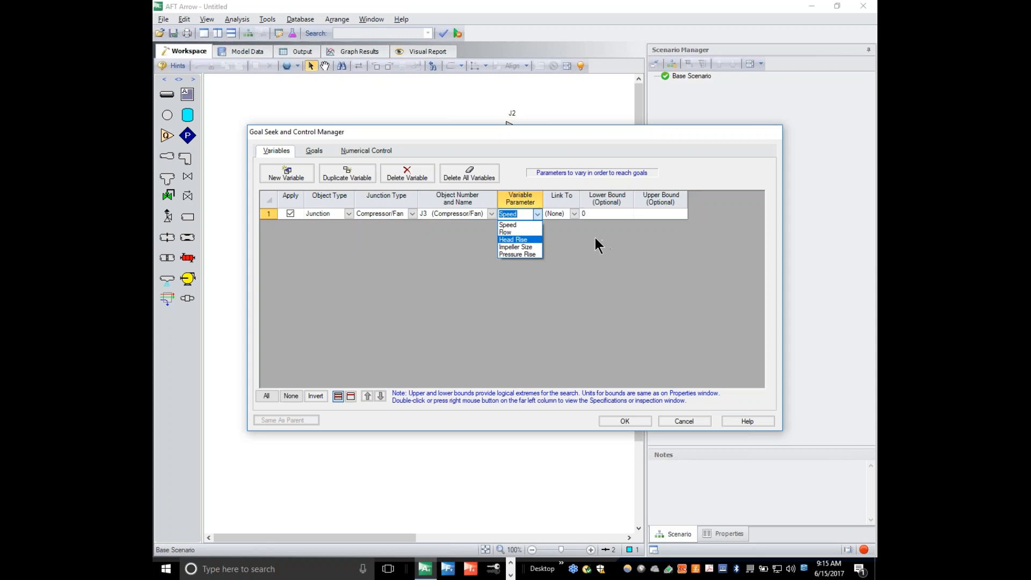
left_click(517, 225)
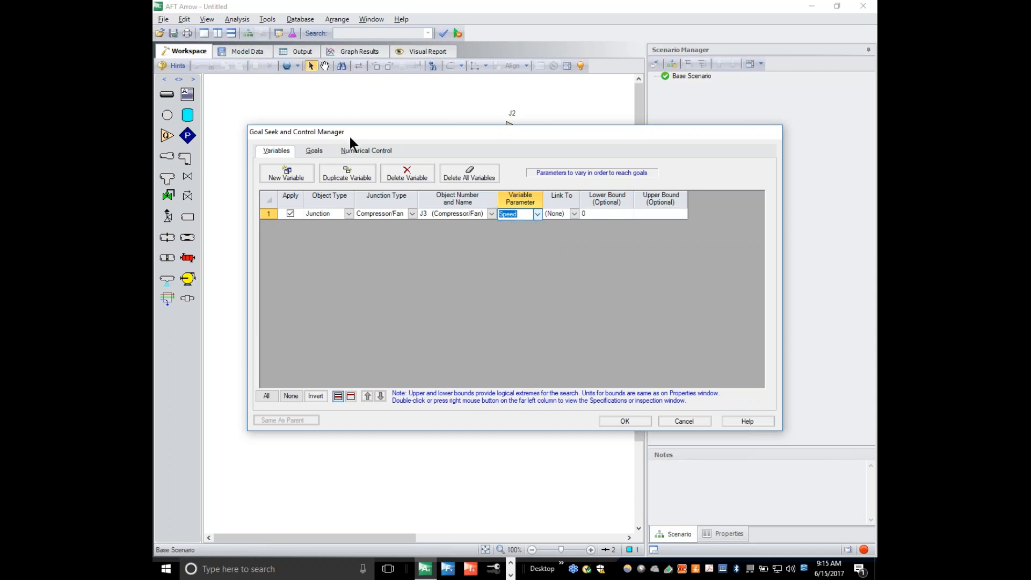
Add a new goal for pipe P1 with Pressure Stagnation as the goal parameter.
left_click(318, 150)
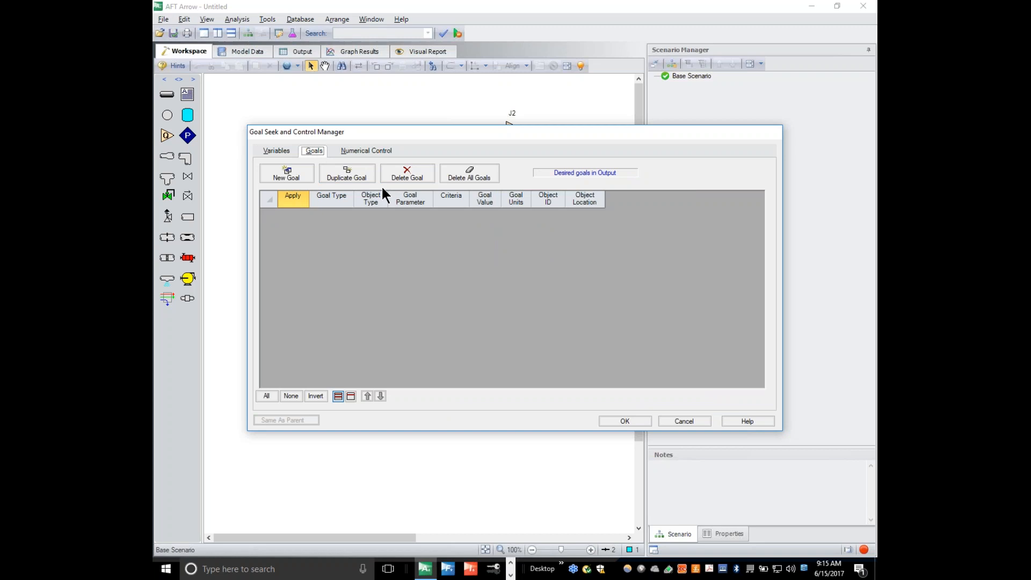
left_click(308, 180)
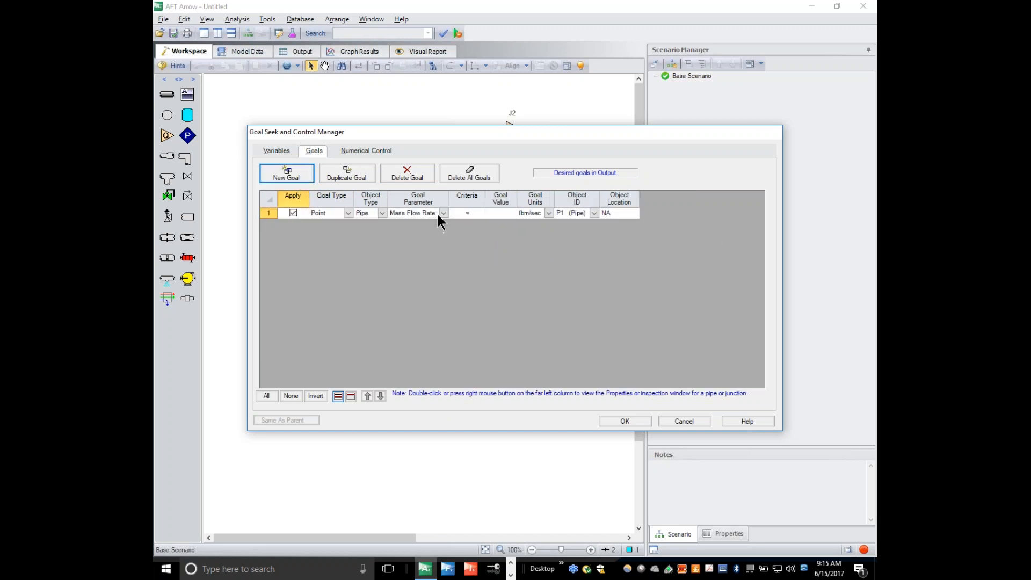
left_click(382, 214)
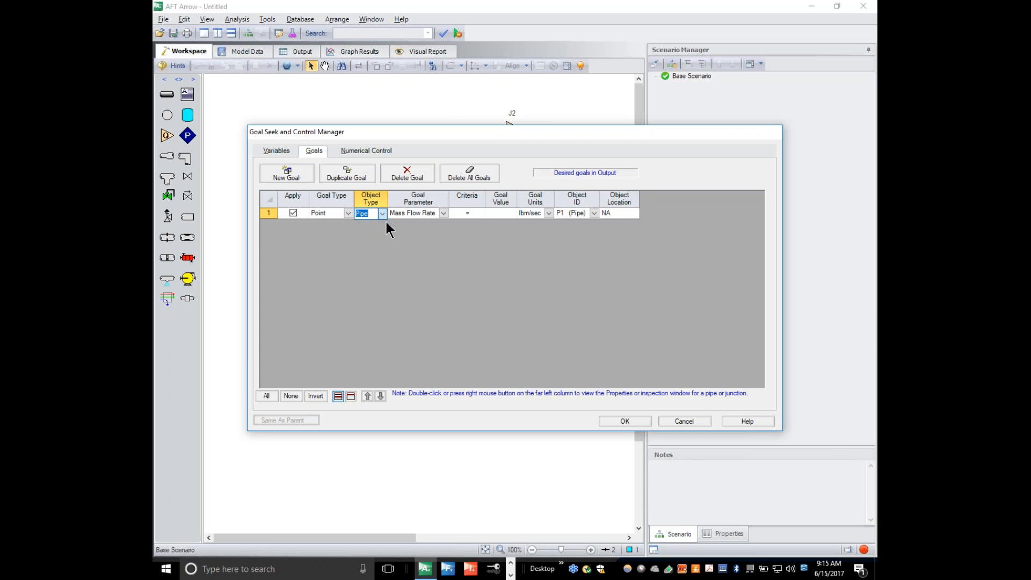
left_click(444, 214)
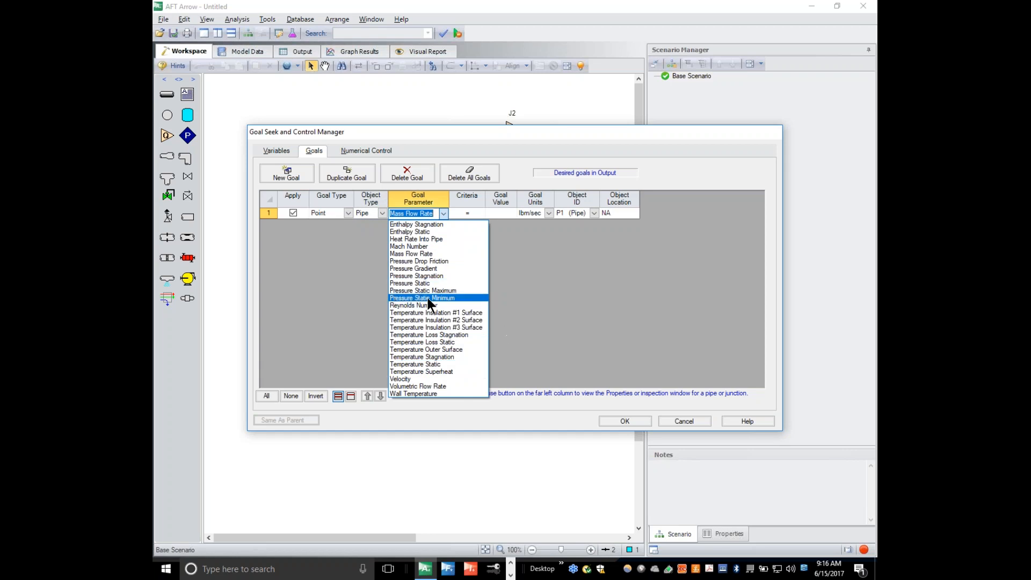
left_click(440, 275)
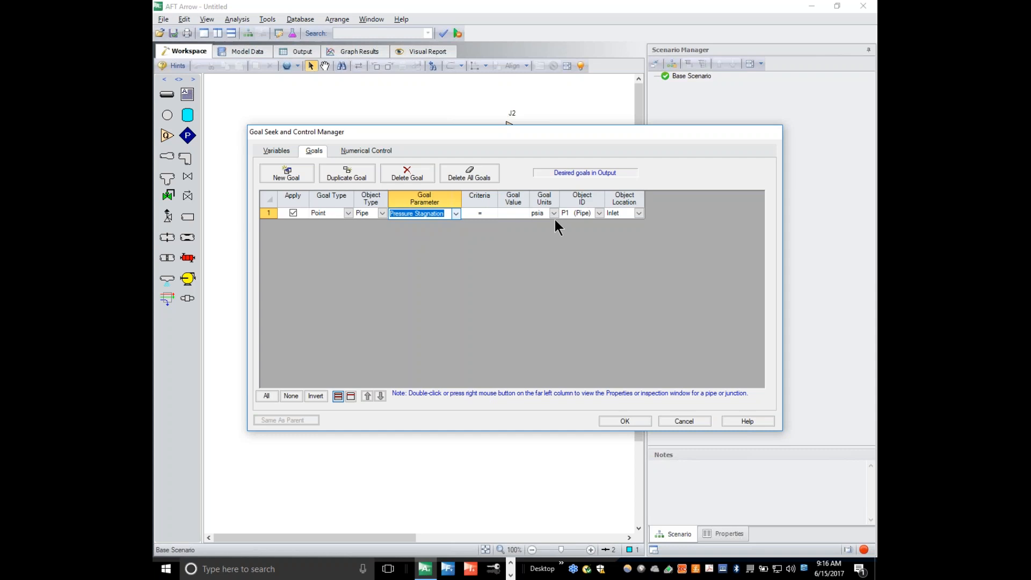
Set the goal value to 50 psia at the pipe's Outlet and accept the Goal Seek and Control Manager settings.
left_click(514, 213)
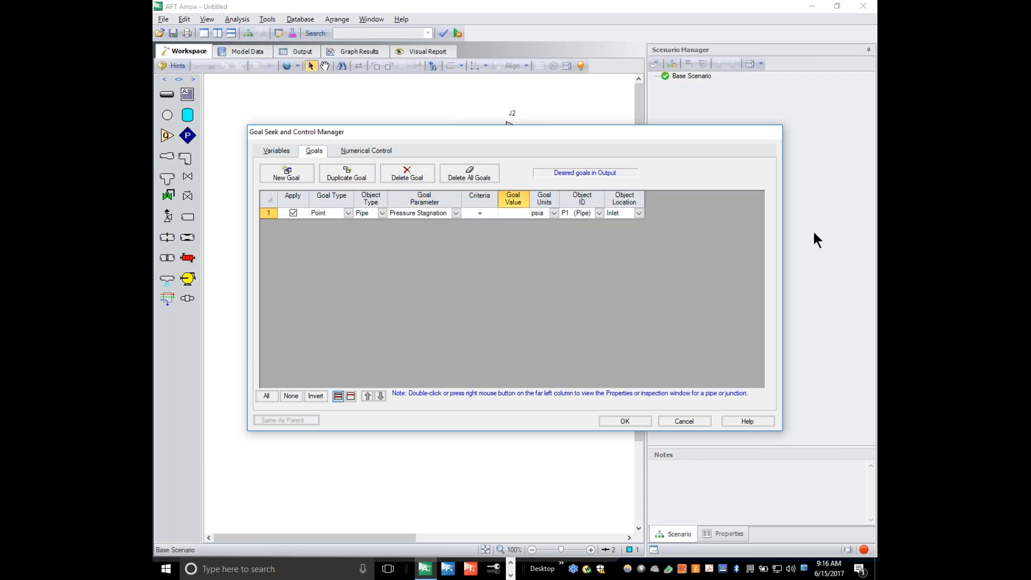
type("50")
left_click(639, 213)
left_click(628, 231)
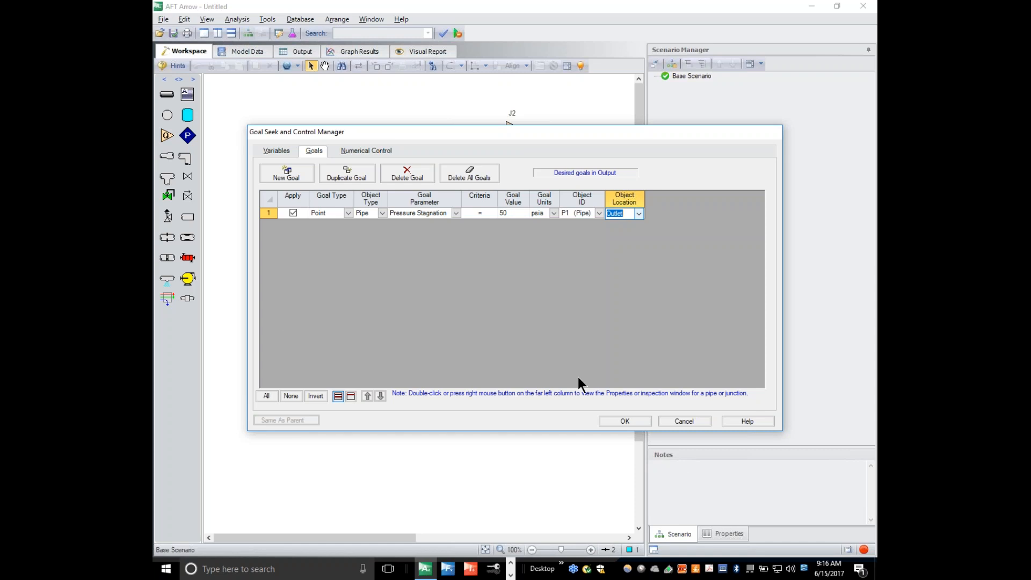
left_click(636, 421)
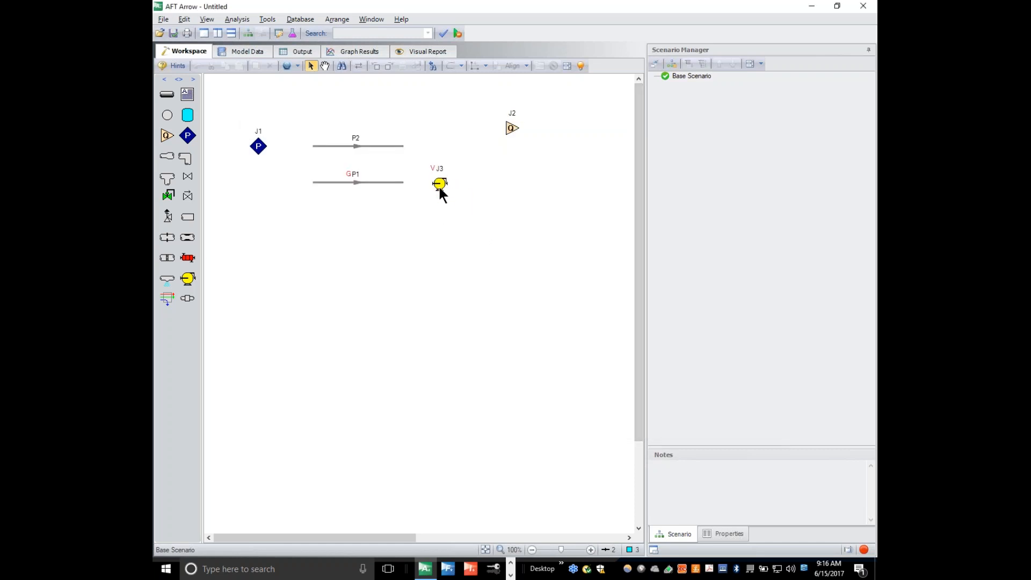
Line up the Compressor/Fan junction with the lower pipe and briefly use the Magnifier on the workspace at 200%.
left_click(439, 186)
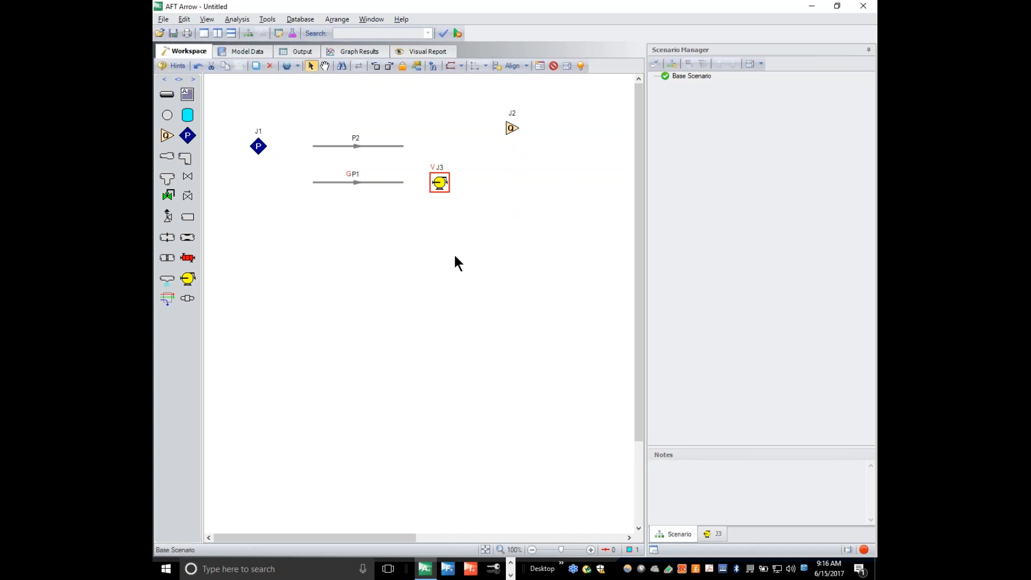
key("super+plus")
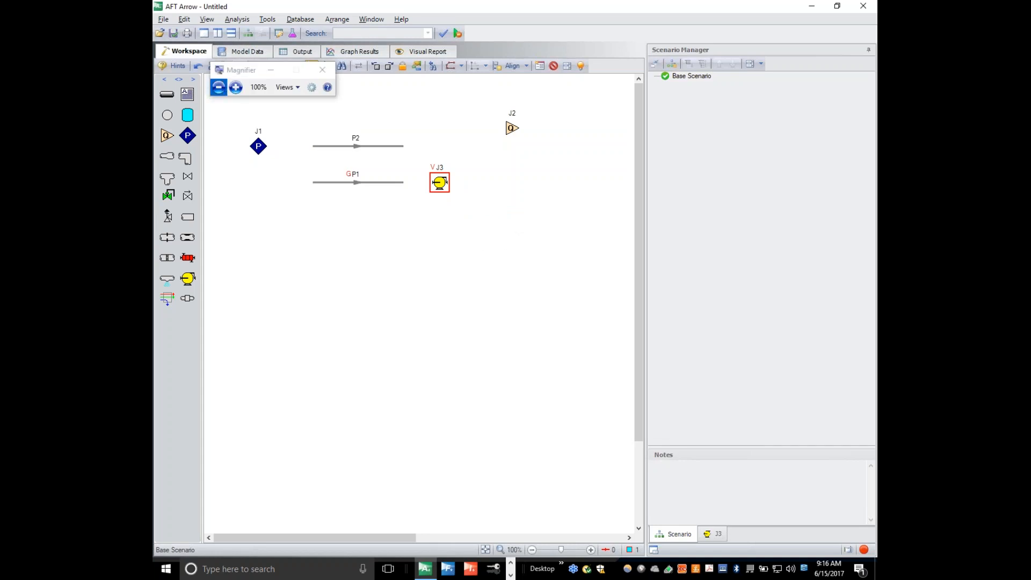
left_click(235, 87)
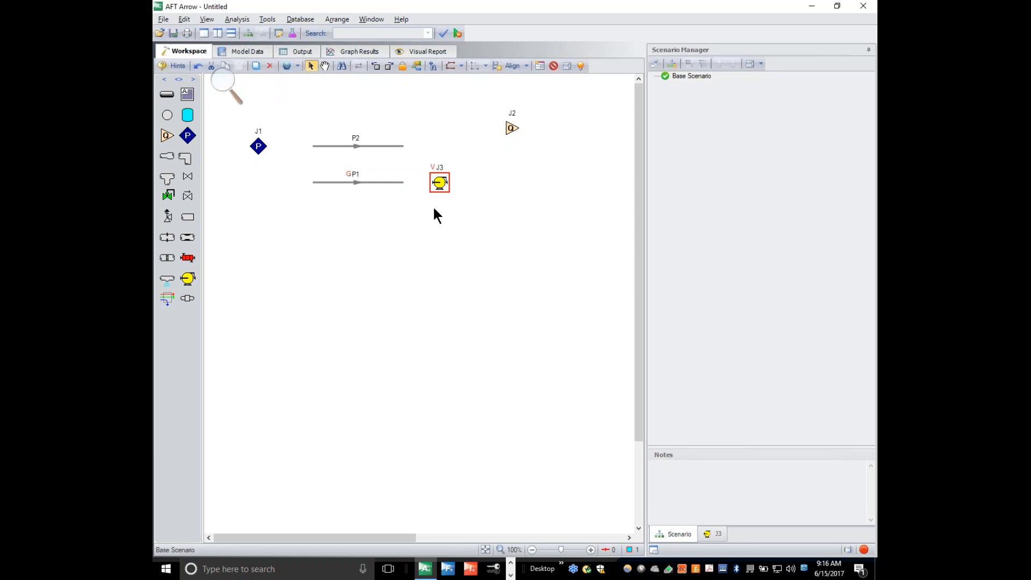
left_click(225, 84)
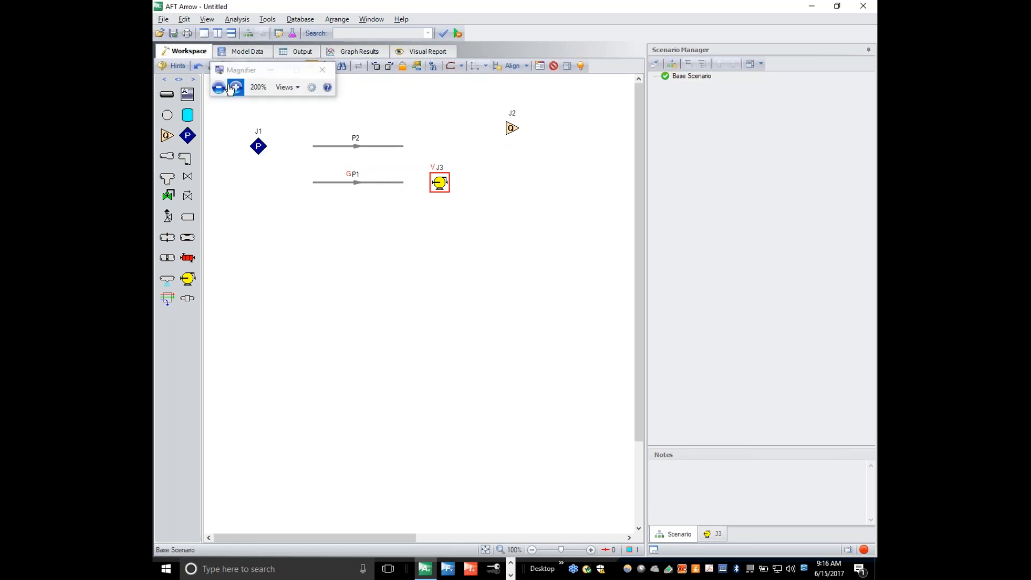
left_click(323, 71)
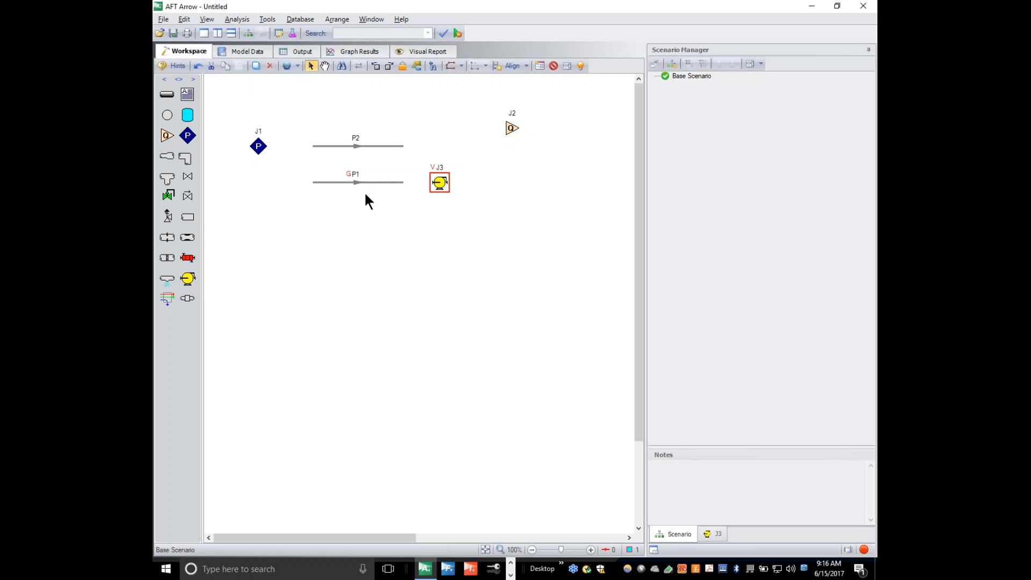
Reopen the Goal Seek and Control Manager and check the gradient calculation method choices in the numerical control settings.
left_click(232, 19)
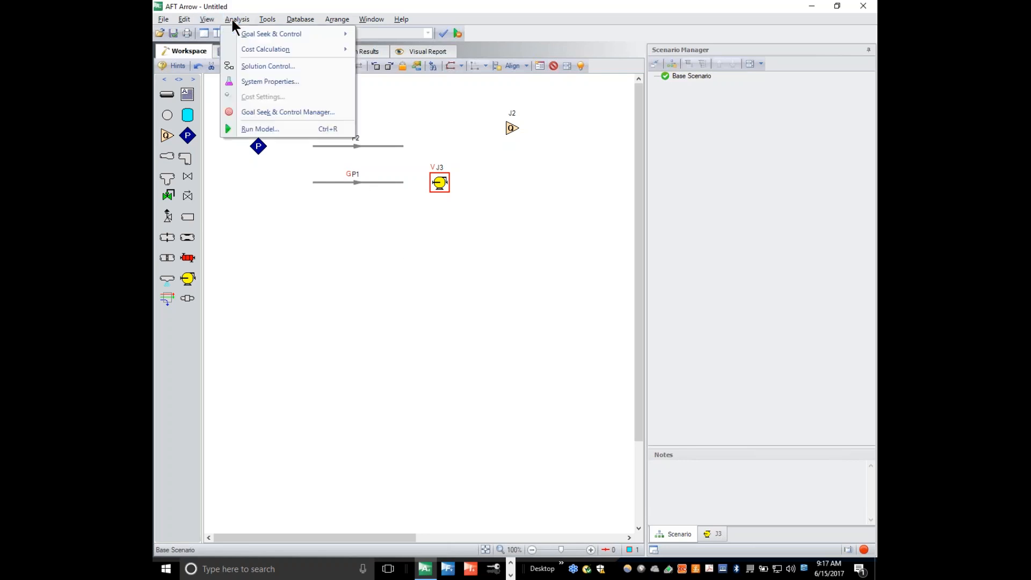
left_click(274, 111)
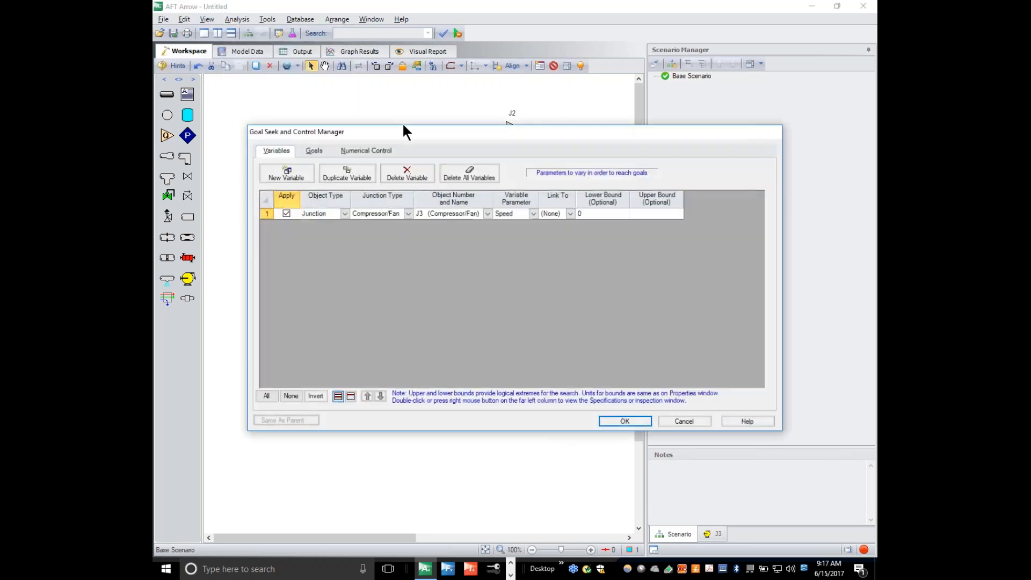
left_click(369, 151)
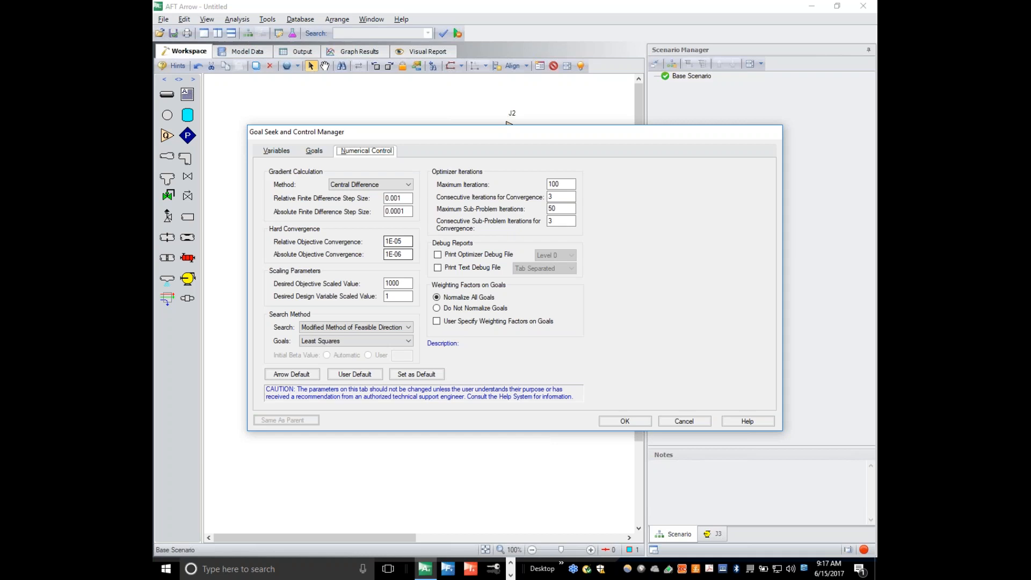
left_click(399, 185)
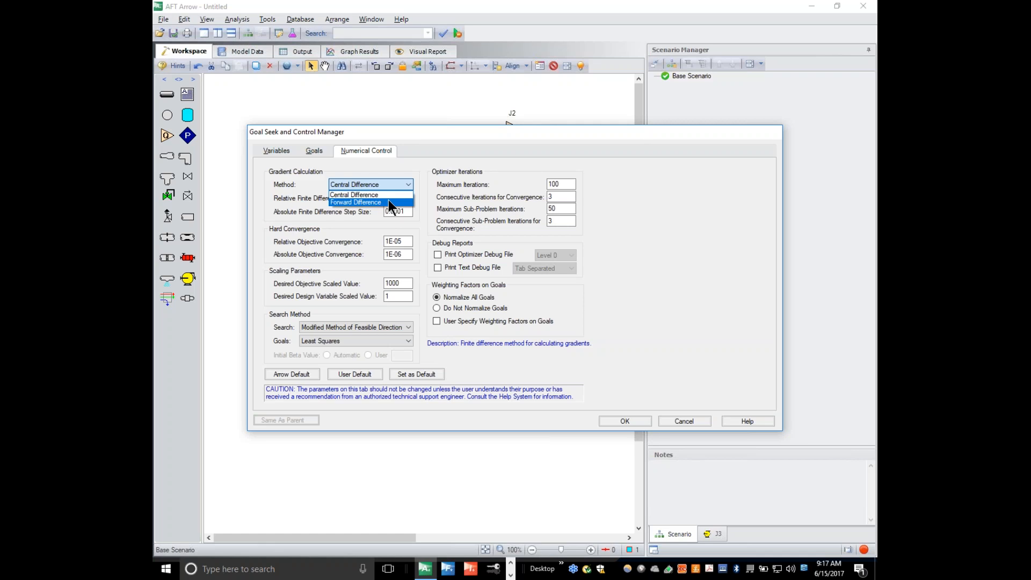
left_click(601, 179)
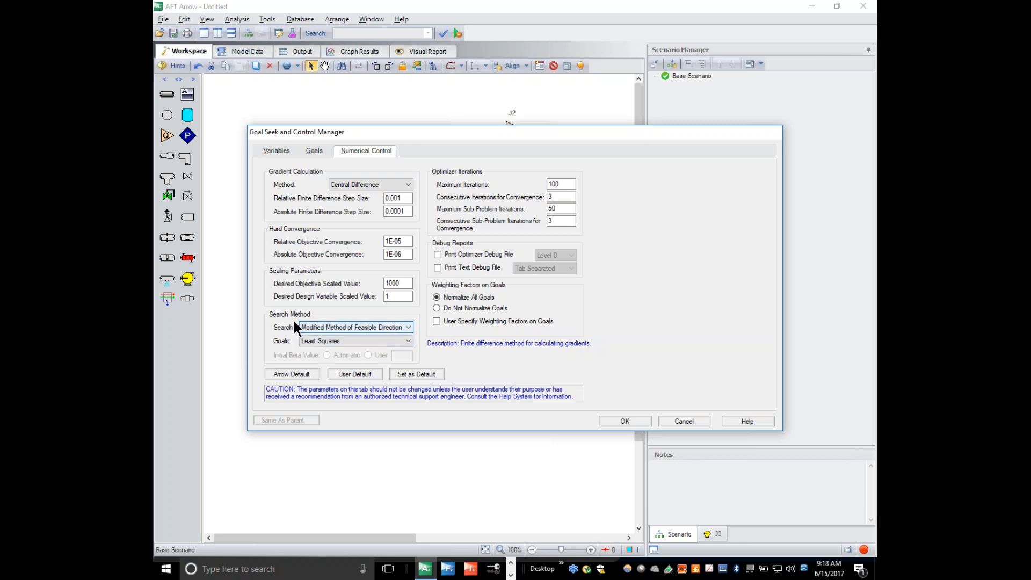
Review the search and goals method choices, keep Least Squares, and cancel the Goal Seek and Control Manager.
left_click(359, 328)
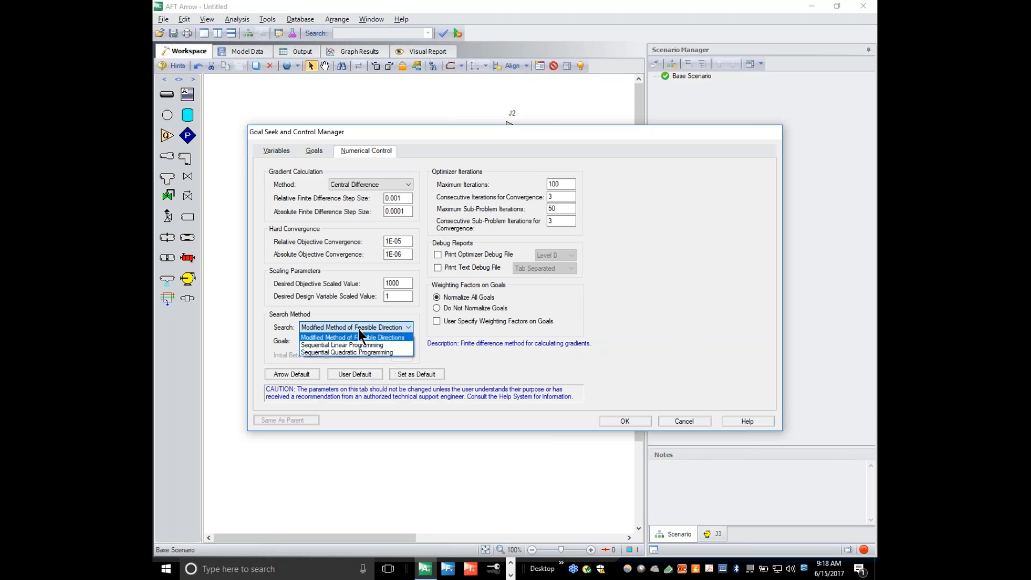
left_click(614, 333)
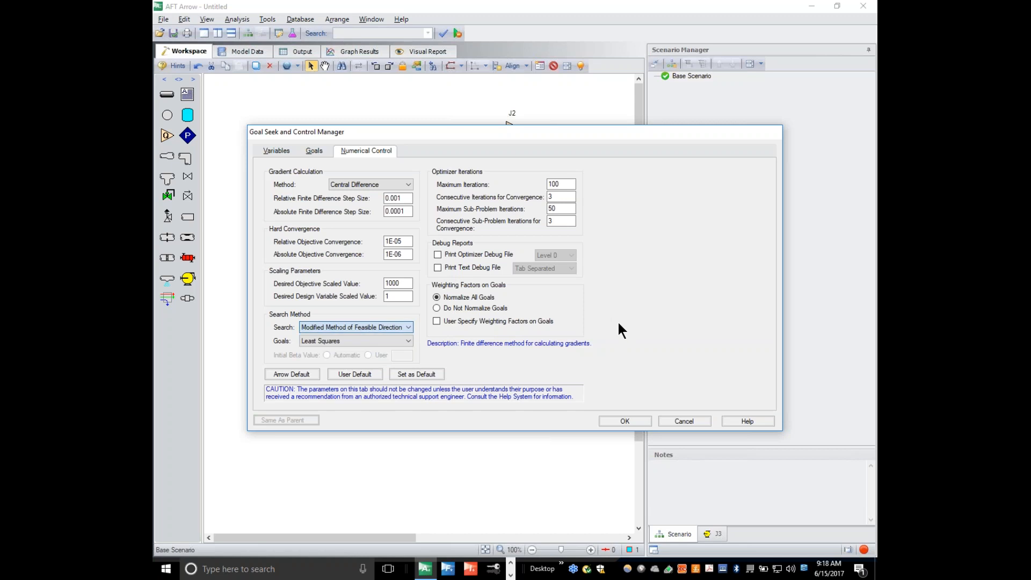
left_click(365, 339)
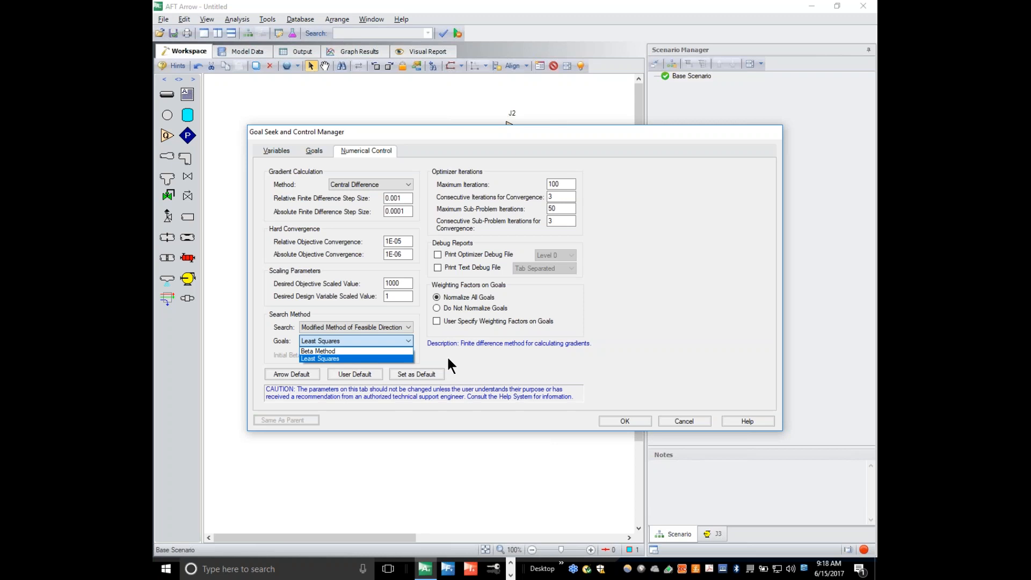
left_click(375, 357)
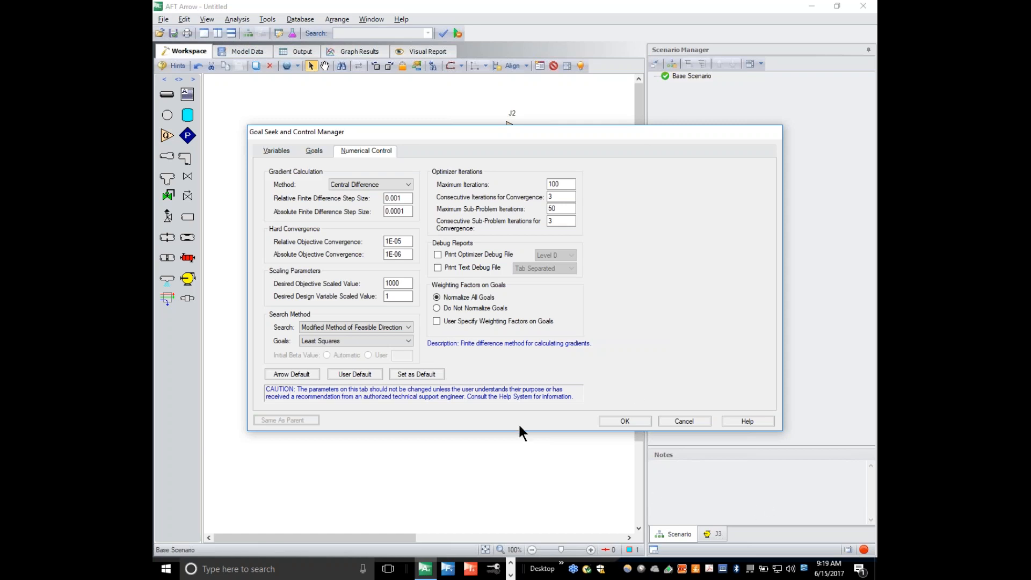
left_click(688, 420)
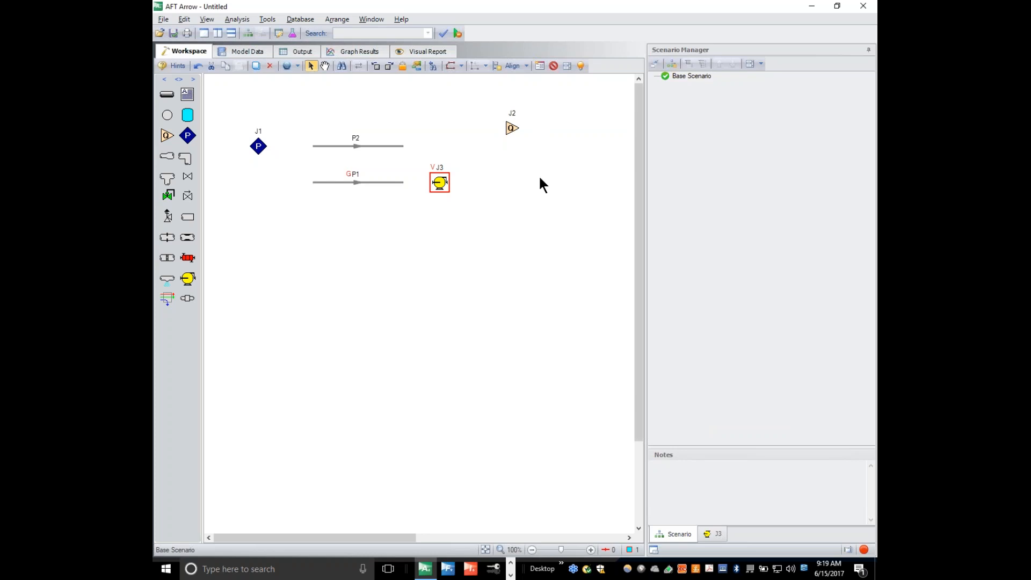
Start a new blank model without saving the current one.
left_click(165, 19)
left_click(183, 33)
left_click(487, 322)
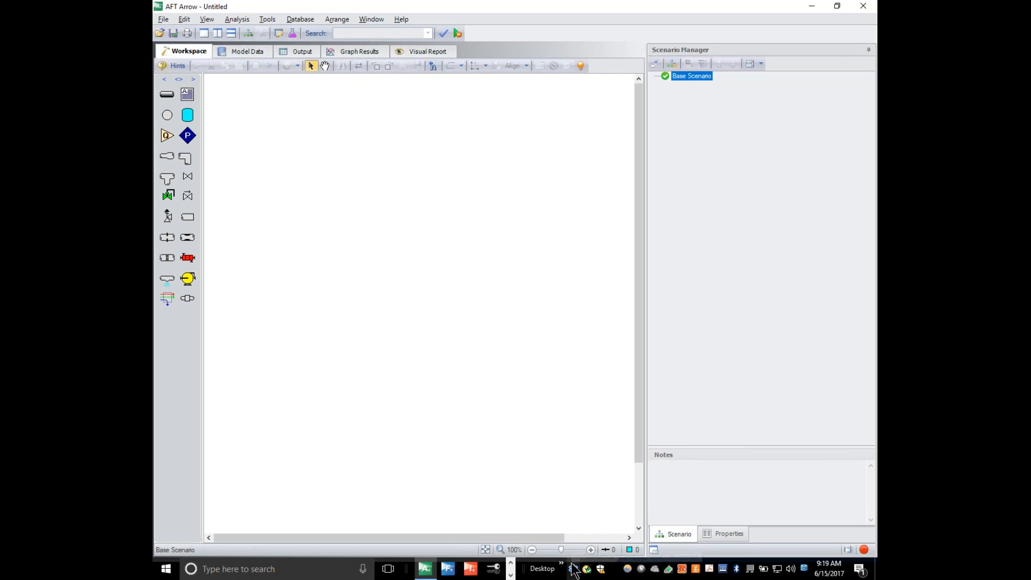
Check the Heat Transfer Example slide and lay out an Assigned Pressure junction connected by one pipe to an Assigned Flow junction.
key("alt+Tab")
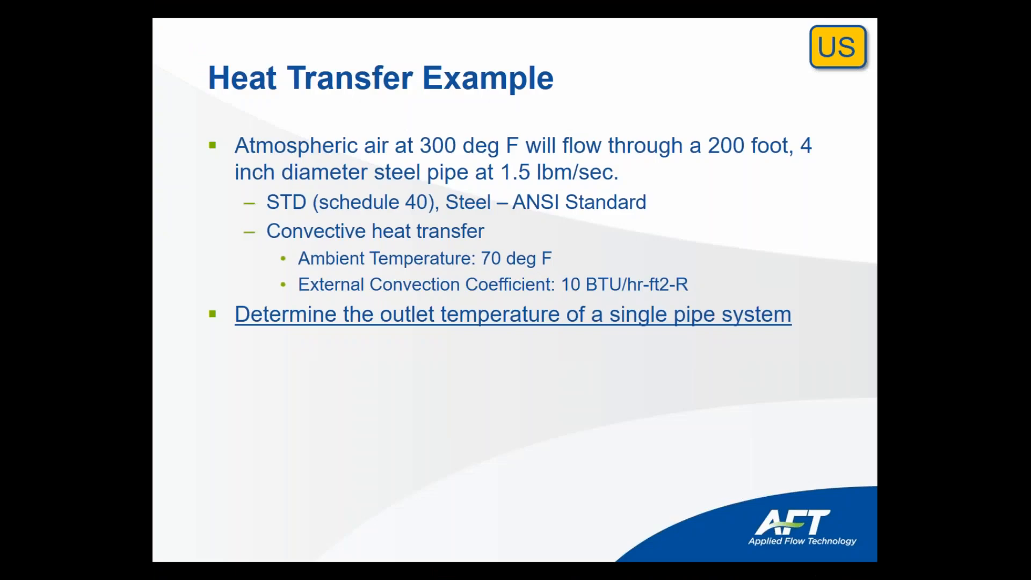
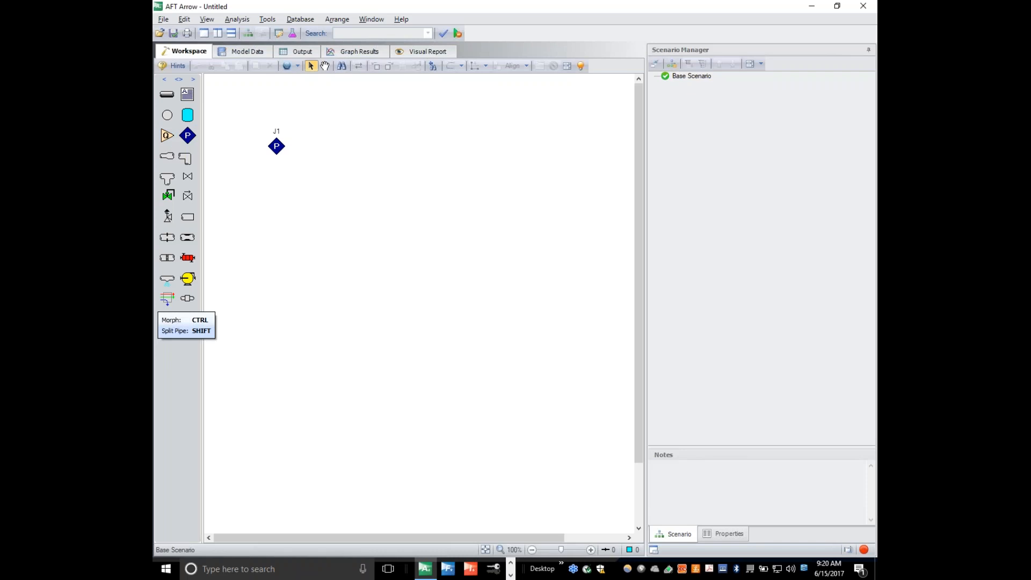
left_click(167, 95)
left_click_drag(276, 146, 422, 146)
Define the Assigned Pressure junction with a stagnation pressure of 0 psig and a temperature of 300 deg. F.
double_click(267, 151)
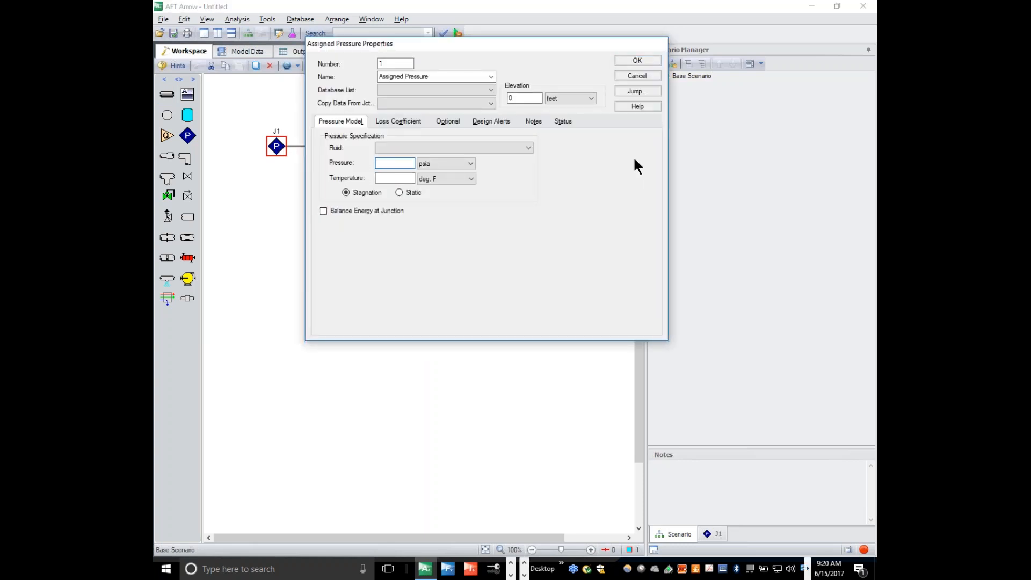
left_click(534, 99)
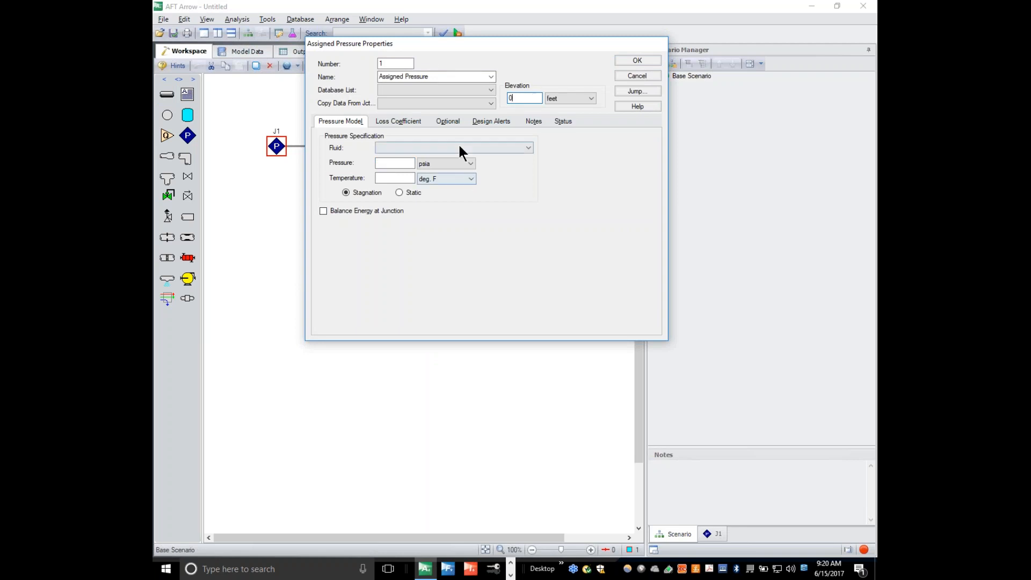
left_click(411, 163)
type("0")
left_click(448, 163)
left_click(443, 226)
left_click(392, 178)
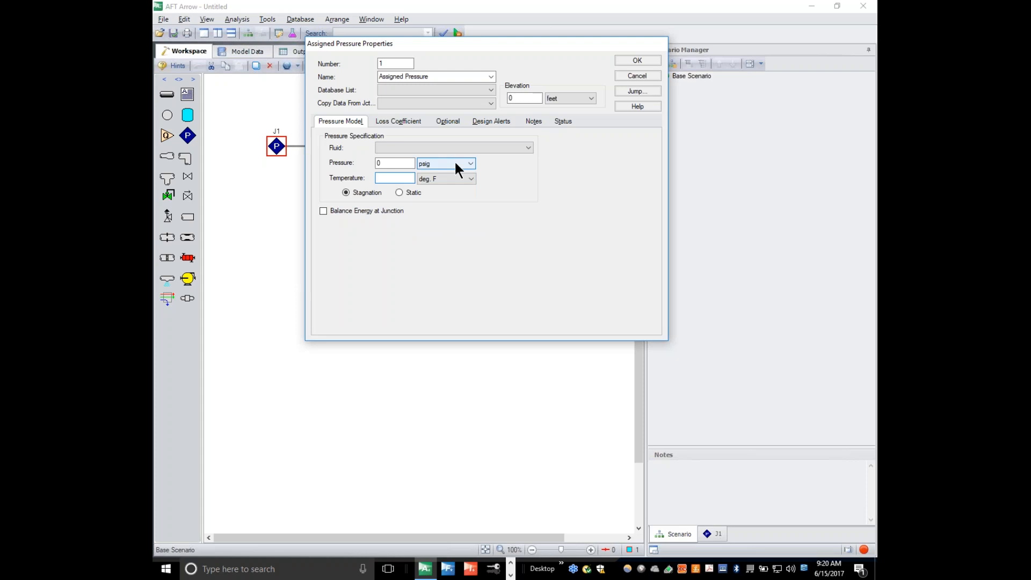
type("300")
left_click(644, 56)
Set the Assigned Flow junction's outflow rate to 1.5 lbm/sec.
double_click(422, 150)
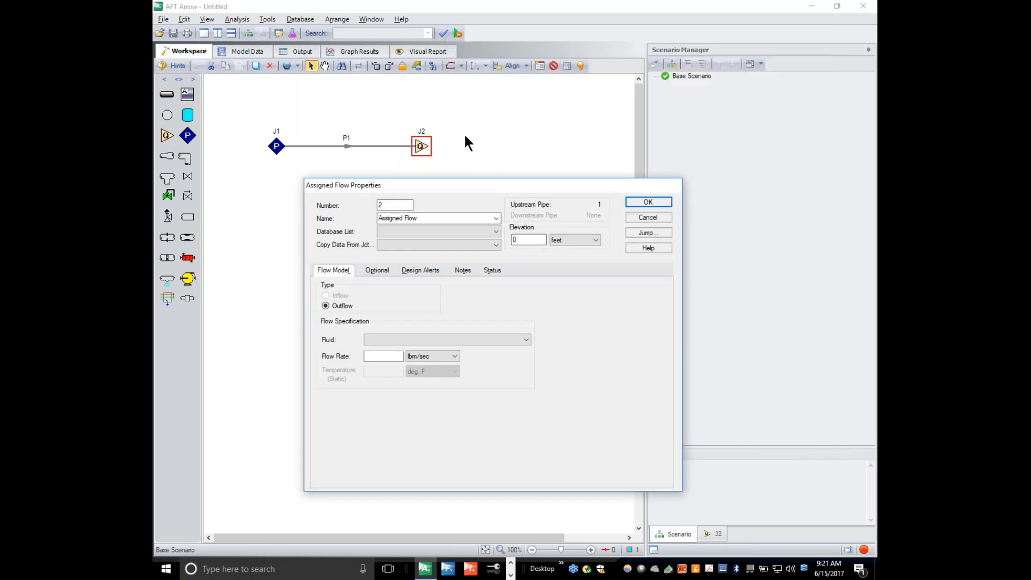
left_click(380, 357)
type("1.5")
left_click(643, 203)
left_click(450, 162)
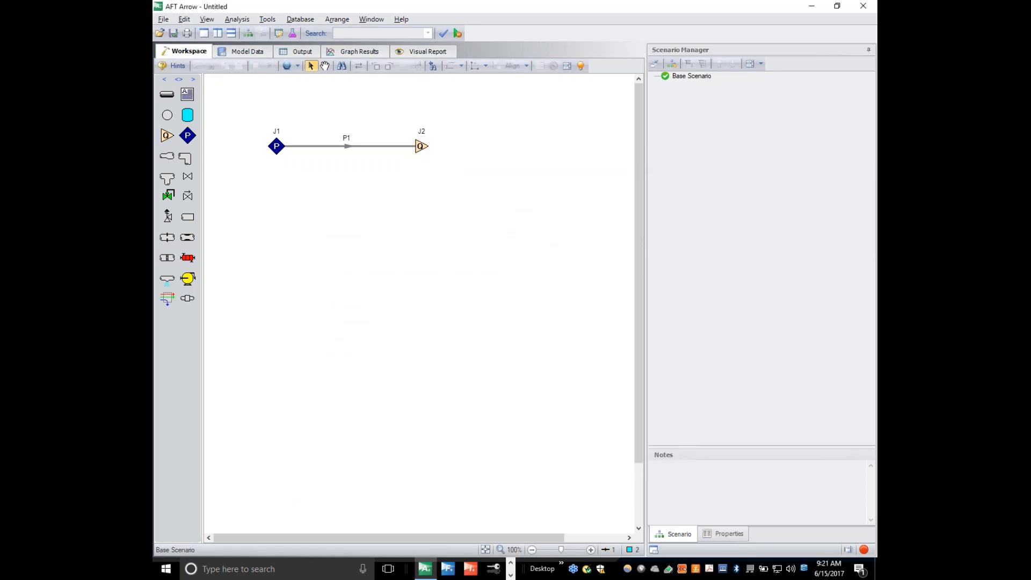
Define the pipe between the junctions as Steel - ANSI, 4 inch, STD (schedule 40), with a length of 200 feet.
double_click(376, 146)
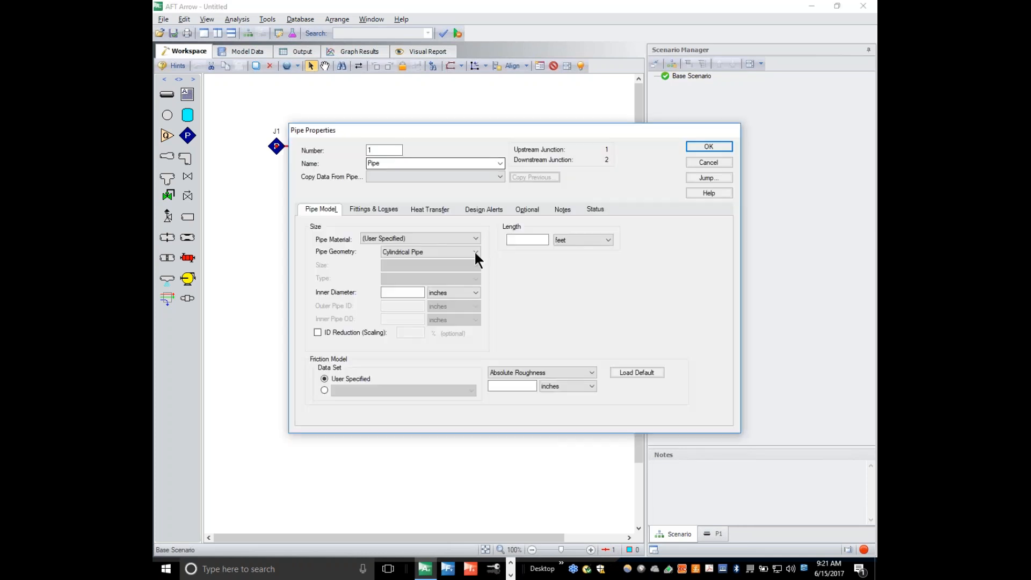
left_click(434, 238)
scroll(421, 291, "down", 3)
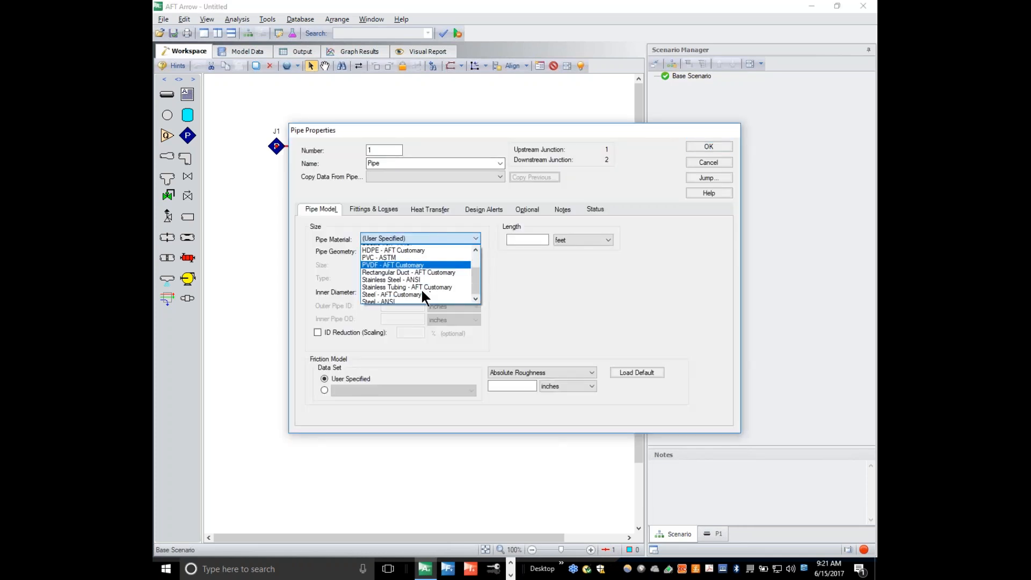
left_click(393, 299)
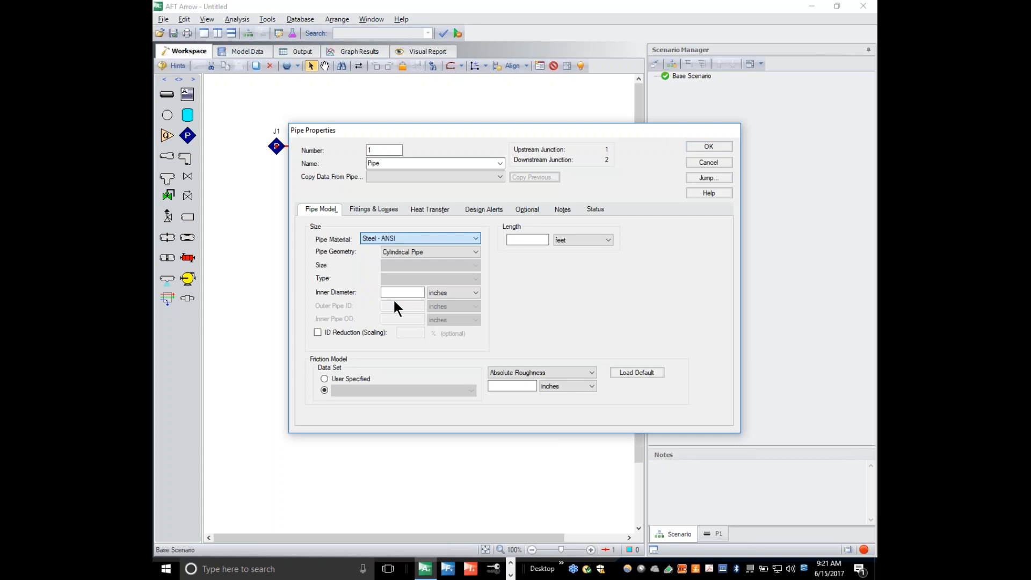
left_click(427, 263)
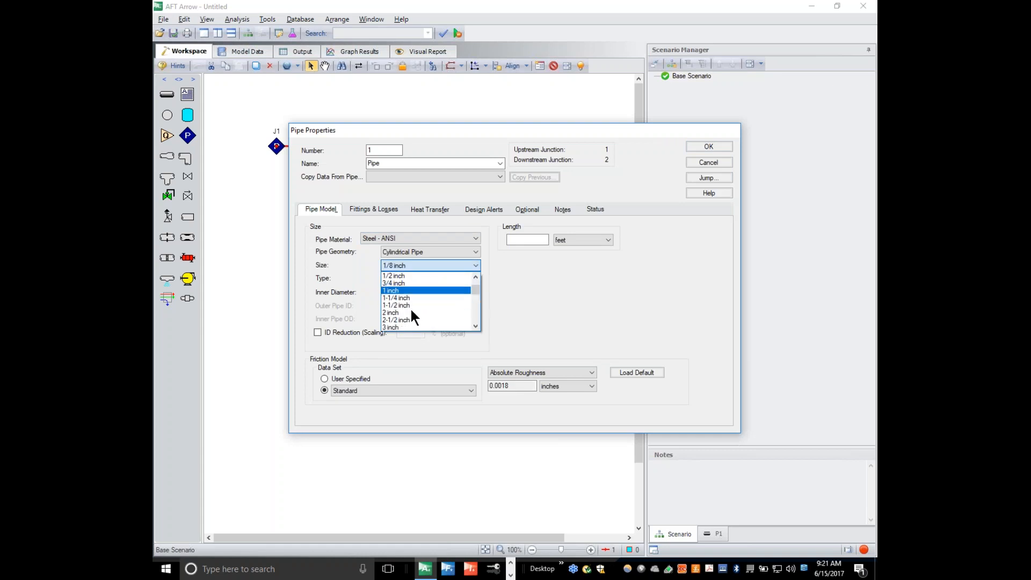
scroll(403, 315, "down", 3)
left_click(401, 298)
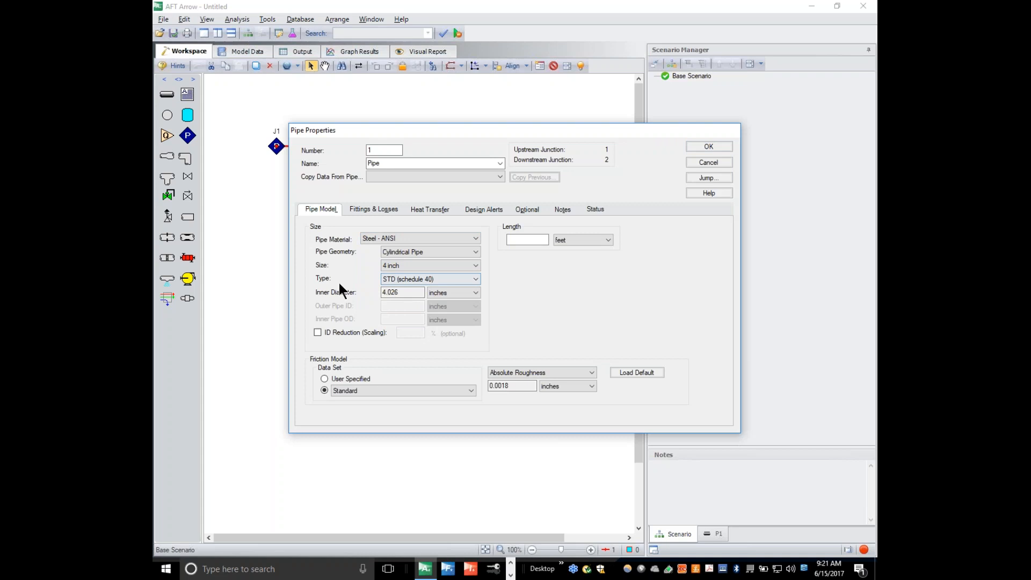
left_click(527, 240)
type("200")
Apply the Convective Heat Transfer model to the pipe with an ambient temperature of 70 deg. F.
left_click(422, 206)
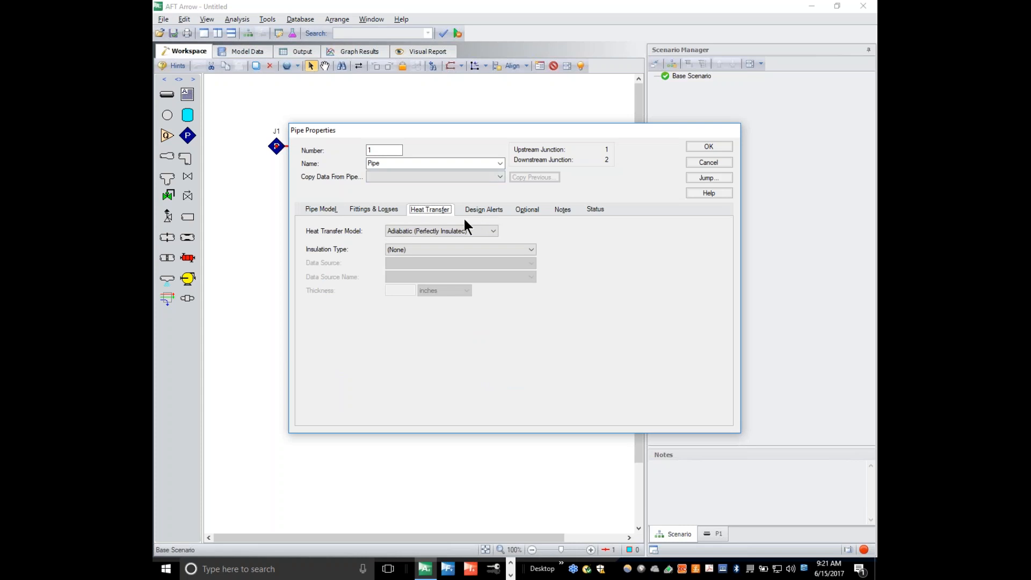
left_click(446, 232)
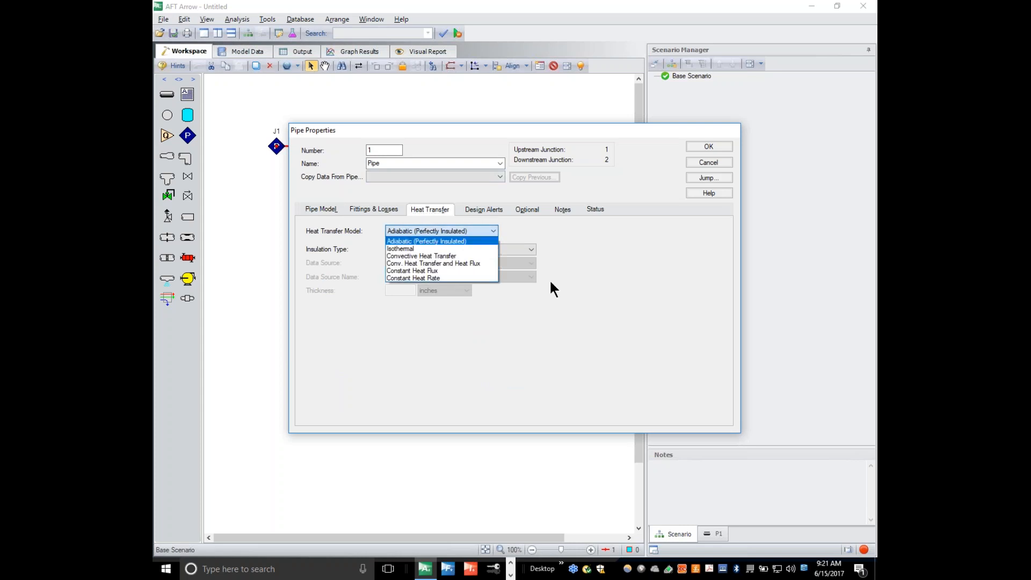
left_click(445, 254)
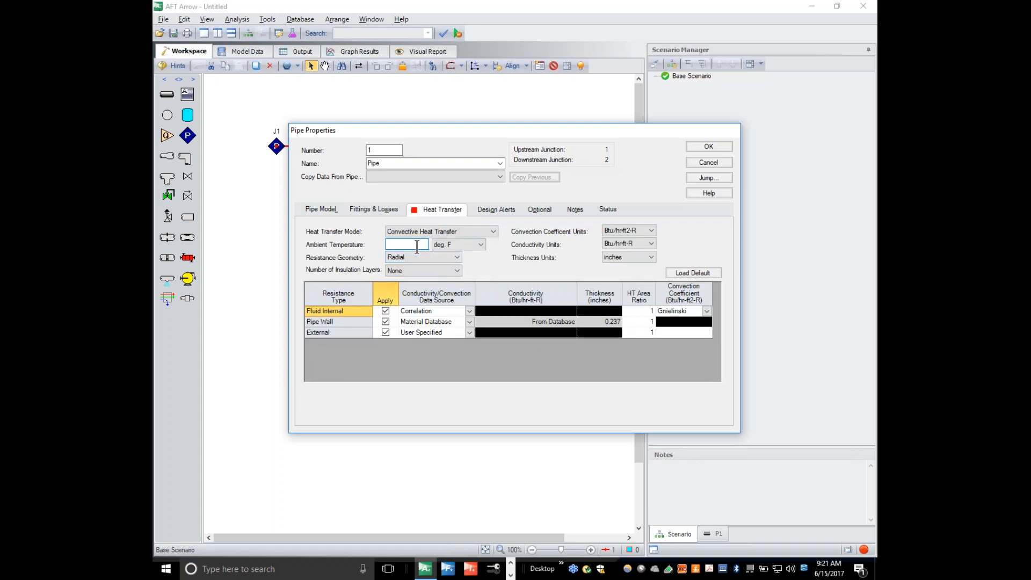
type("70")
Keep the pipe uninsulated, set its external convection coefficient to 10 Btu/hr-ft2-R, and accept the pipe properties.
left_click(447, 268)
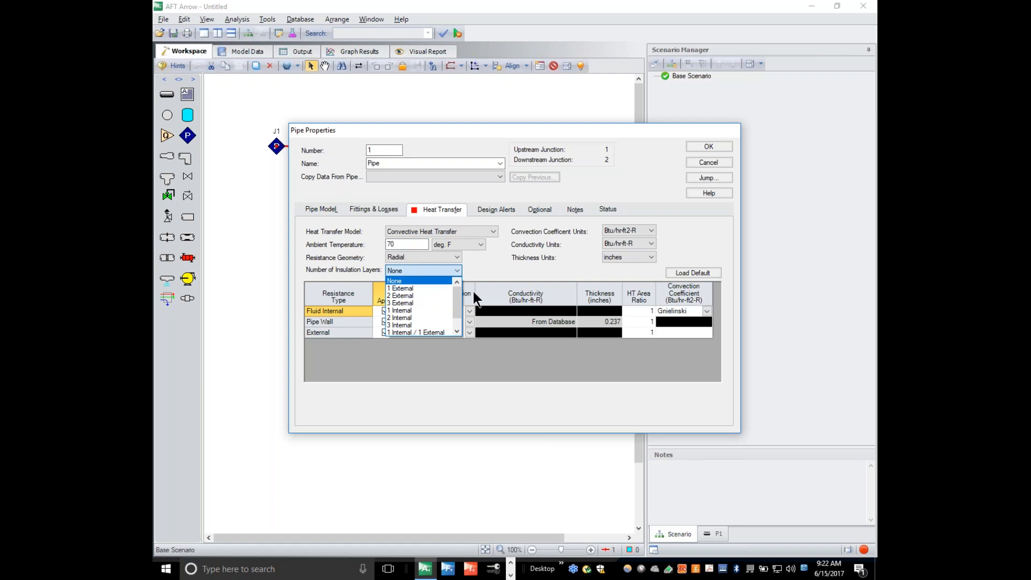
left_click(457, 270)
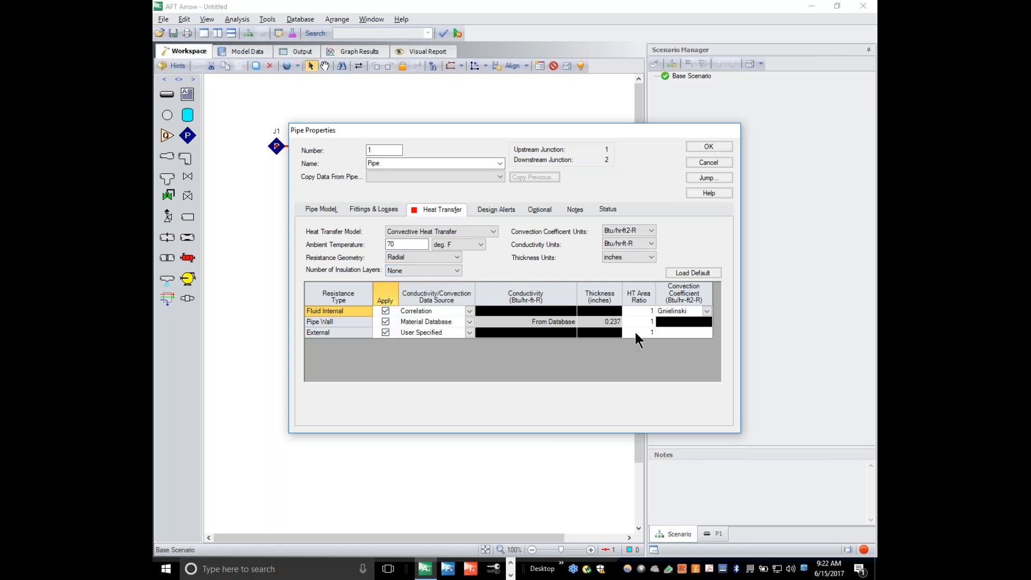
left_click(686, 334)
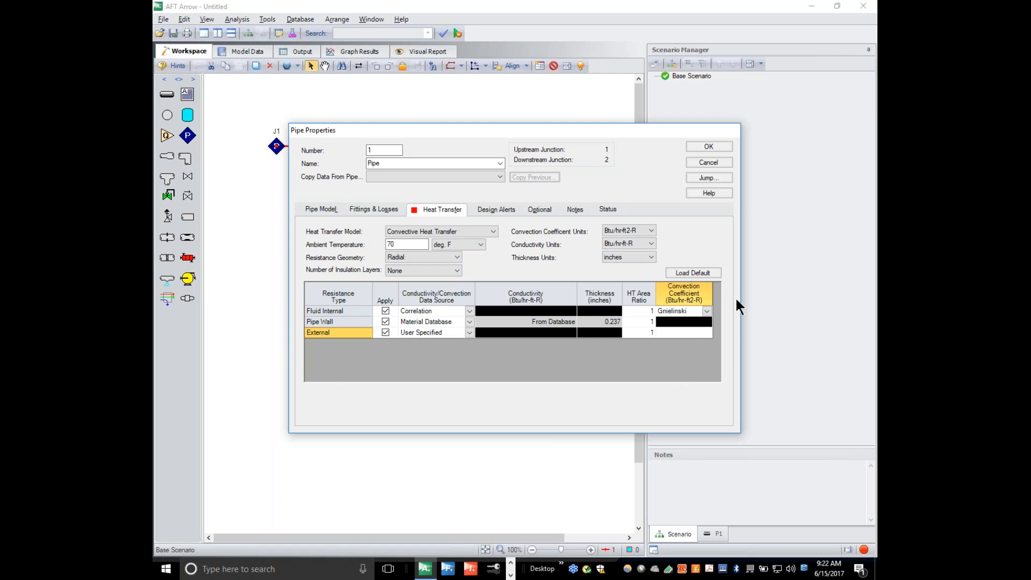
type("10")
left_click(703, 143)
left_click(412, 202)
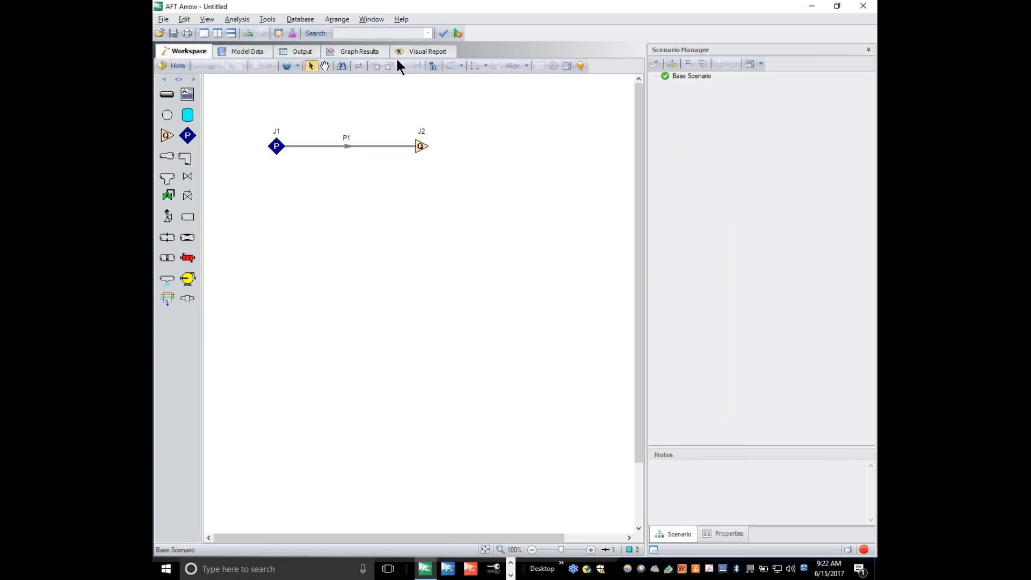
Add Air from the AFT Standard database as the model's fluid and apply it to all junctions.
left_click(292, 33)
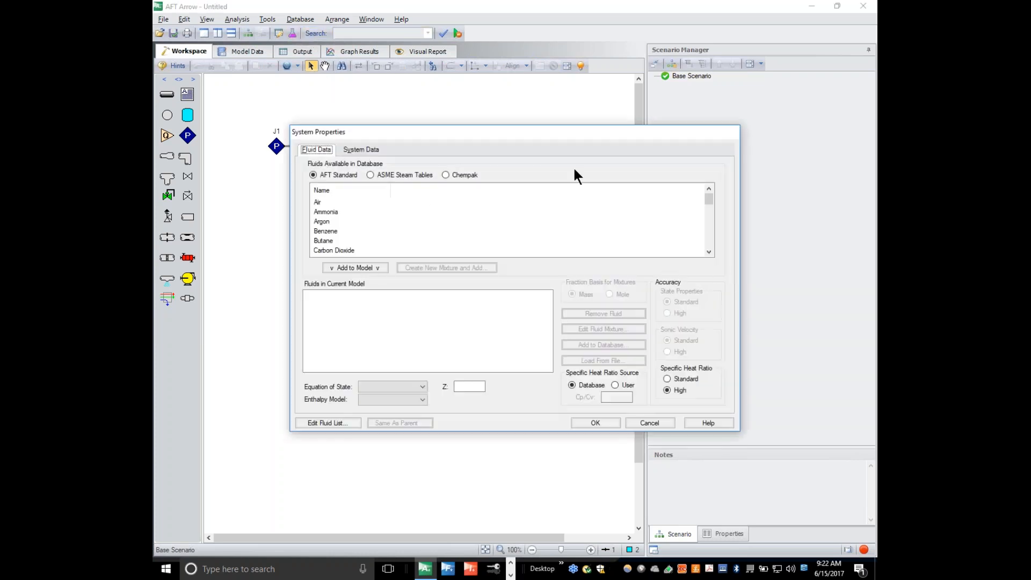
left_click_drag(565, 133, 559, 188)
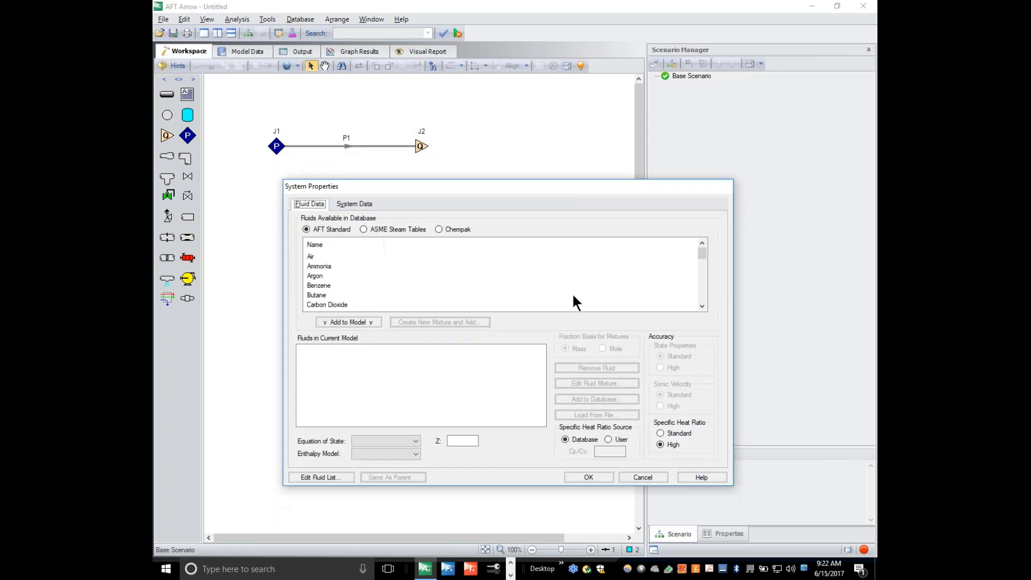
left_click(312, 257)
left_click(352, 322)
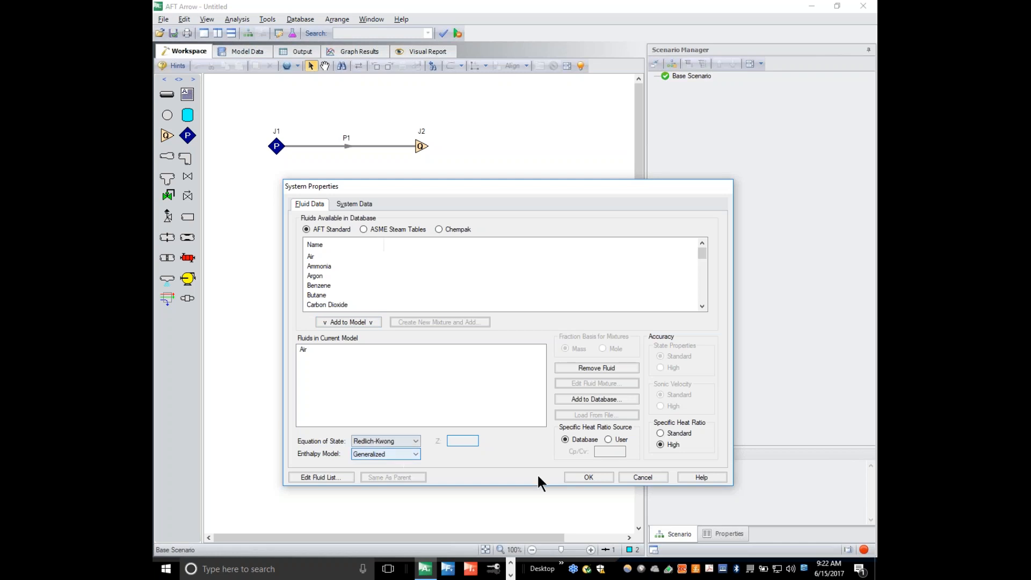
left_click(577, 477)
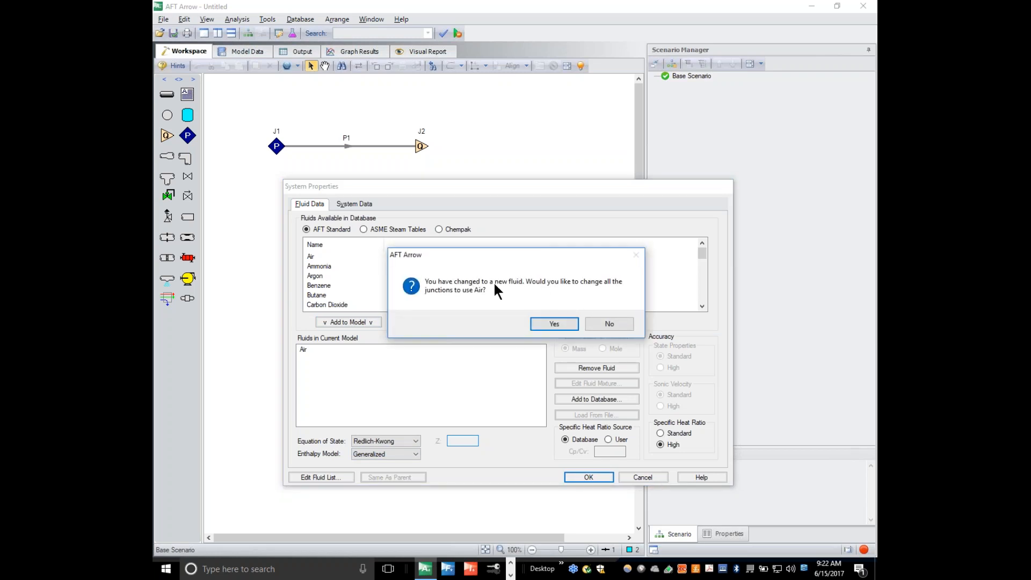
left_click(551, 325)
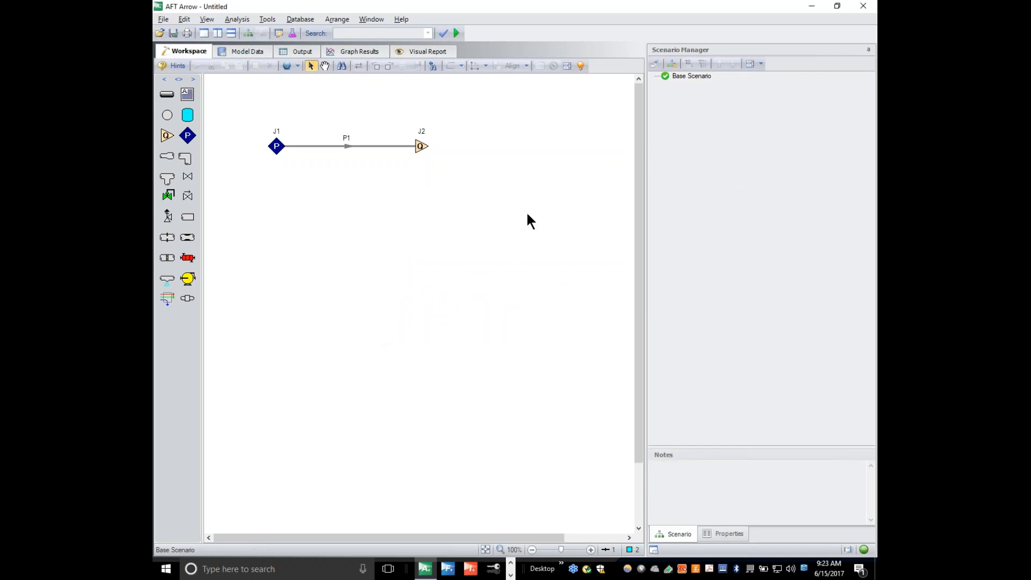
Save the model as "HeatTransfer GSC" in the Arrow 6 GSC folder.
left_click(165, 18)
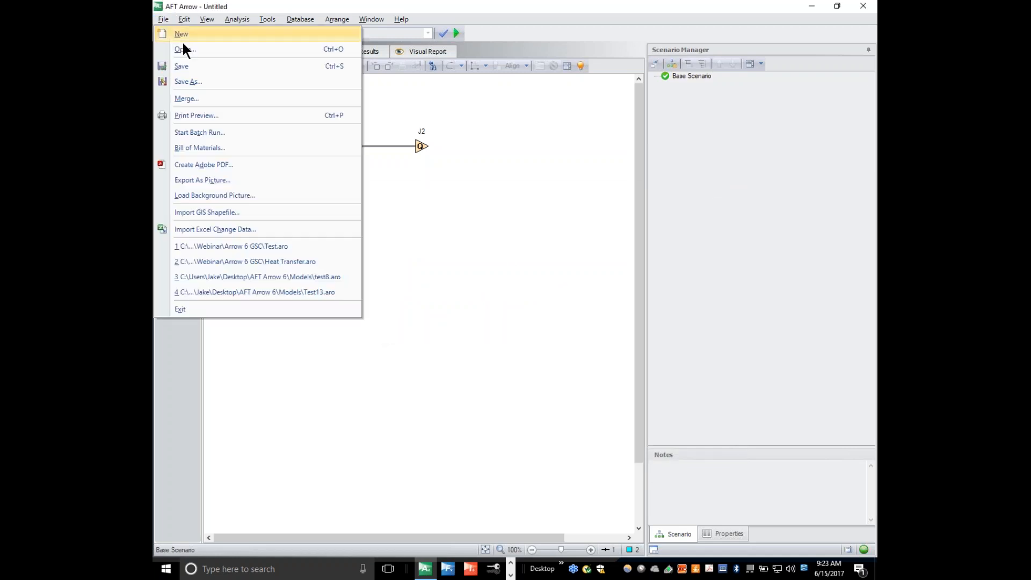
left_click(202, 80)
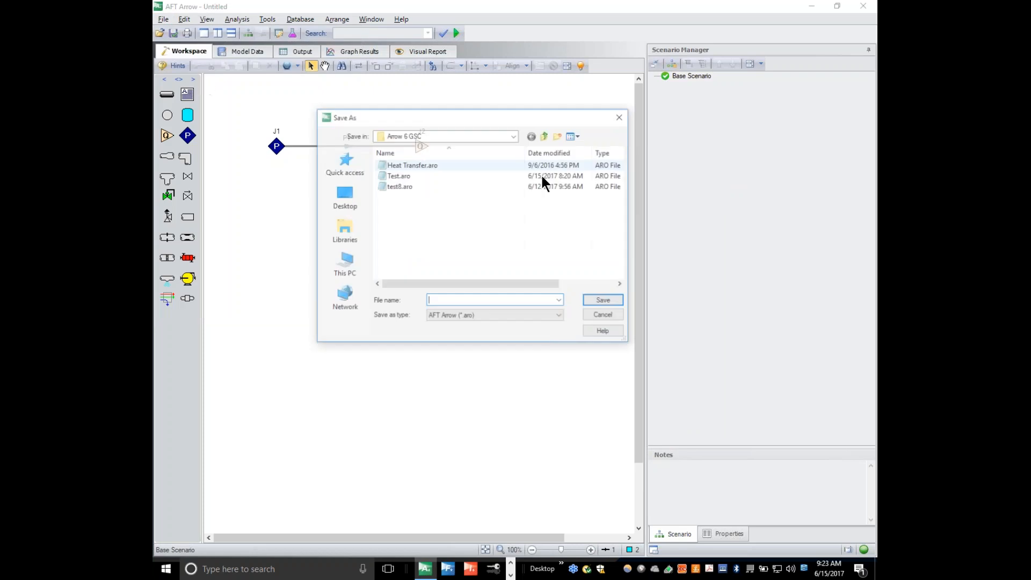
type("H")
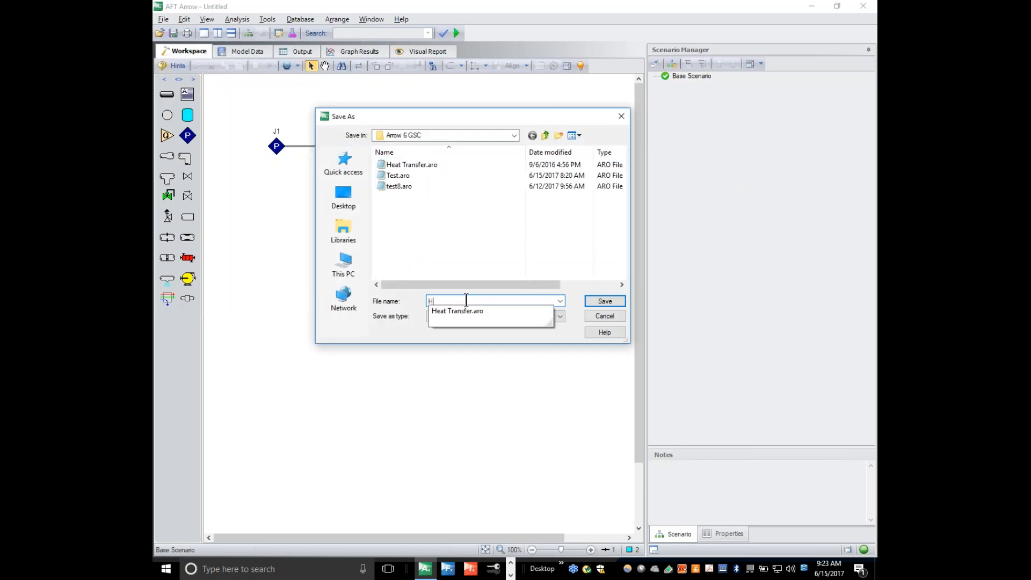
type("eat Transfe")
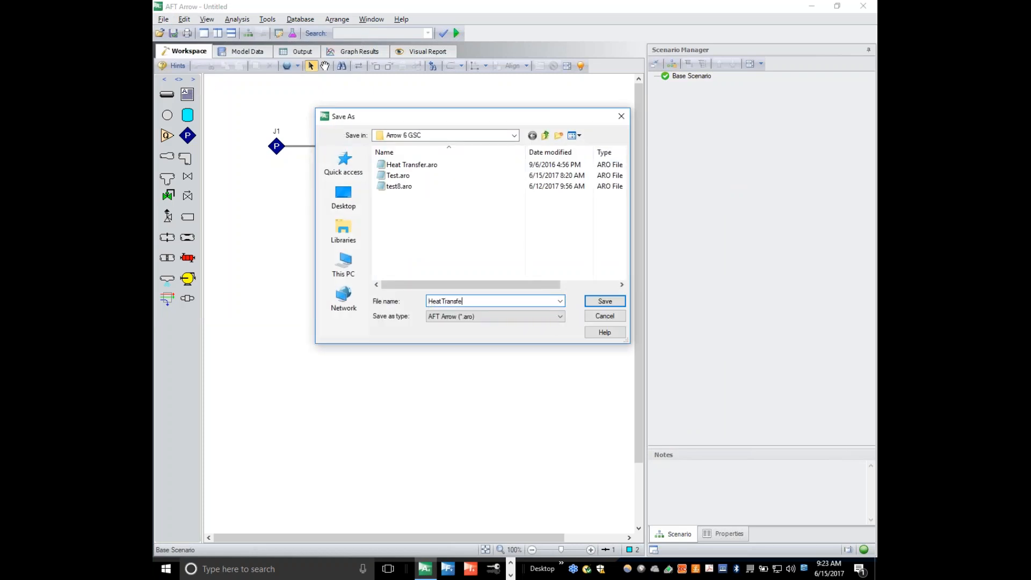
type("r GSC")
left_click(604, 301)
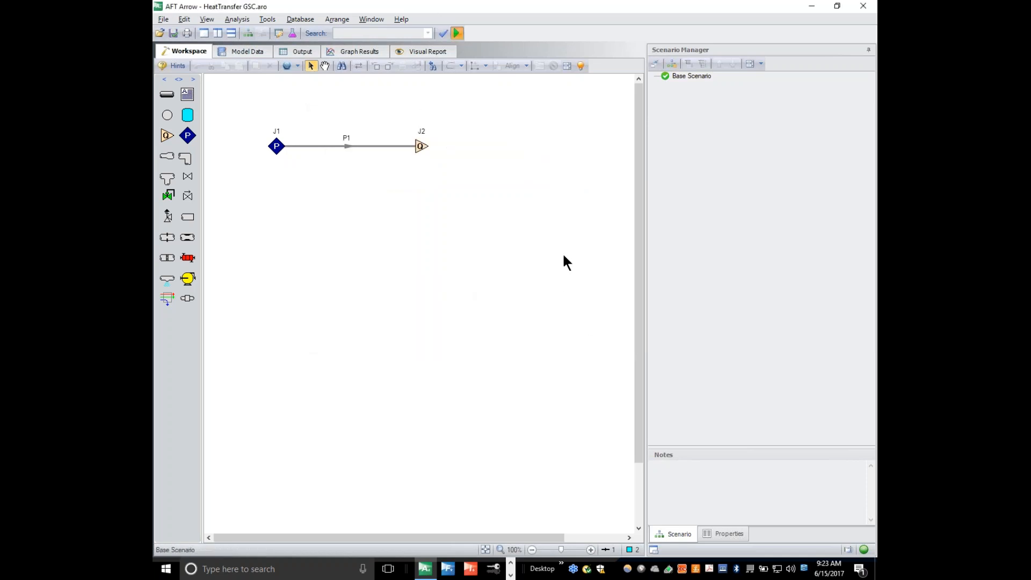
Run the analysis and open the output, magnifying the screen to 200% to read the pipe's outlet stagnation temperature.
key("F9")
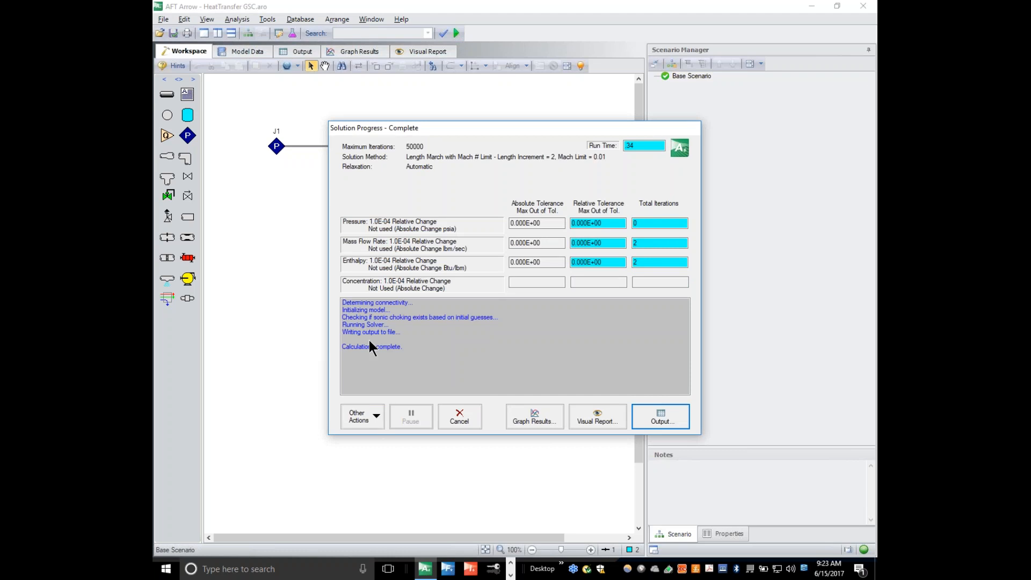
left_click(675, 408)
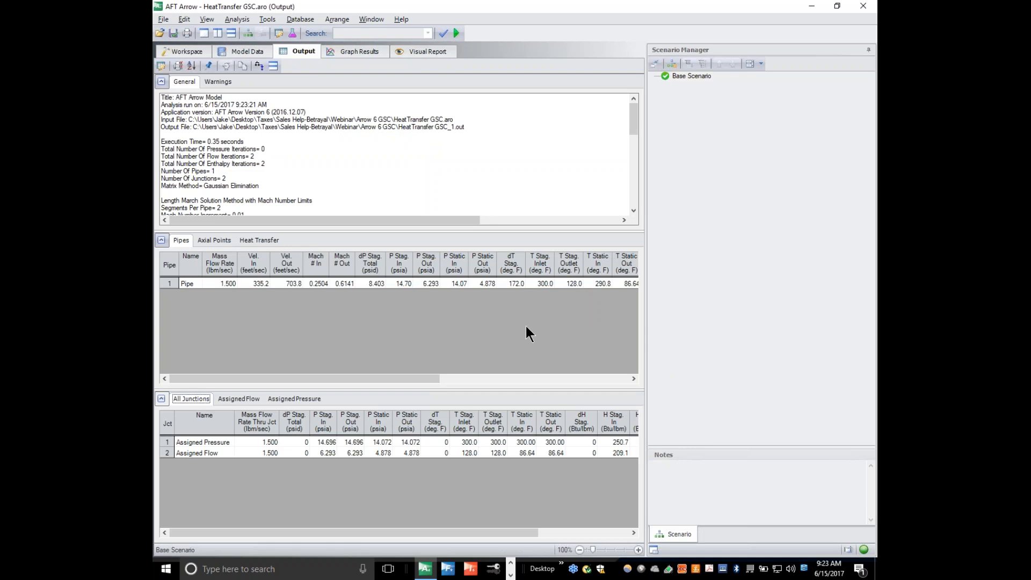
key("super+plus")
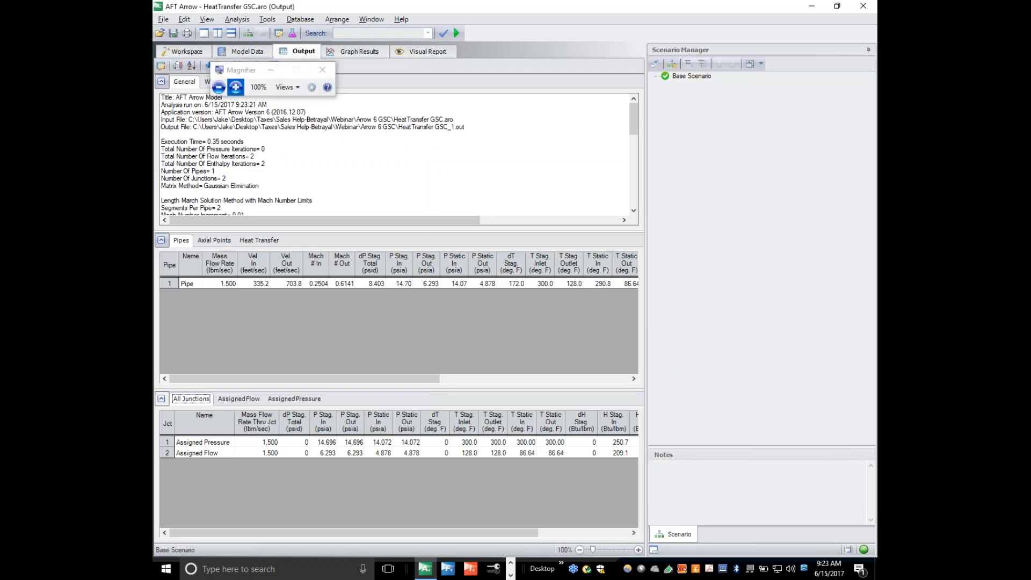
left_click(240, 90)
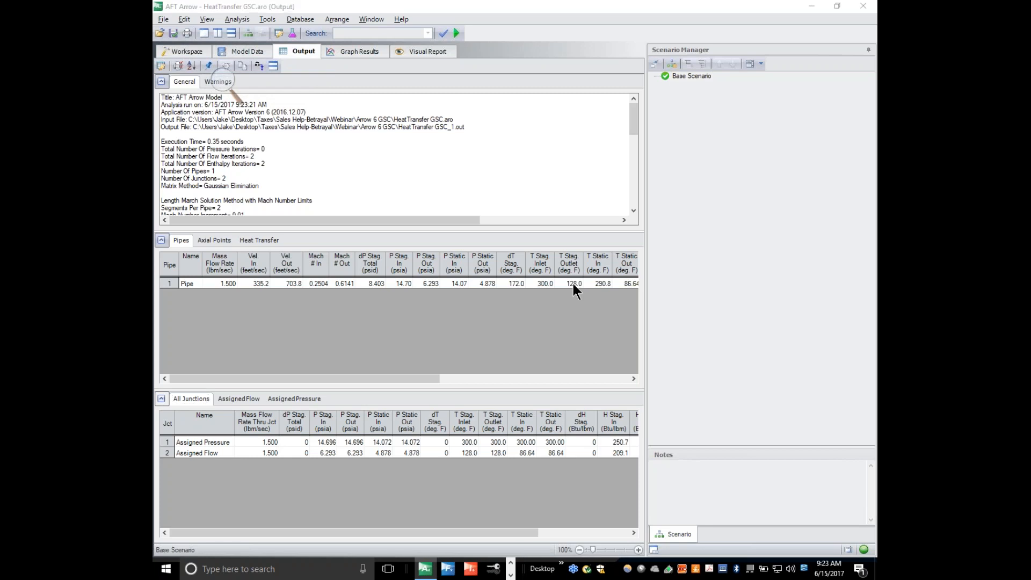
Switch back to the PowerPoint slide show with the Heat Transfer Example.
key("alt+Tab")
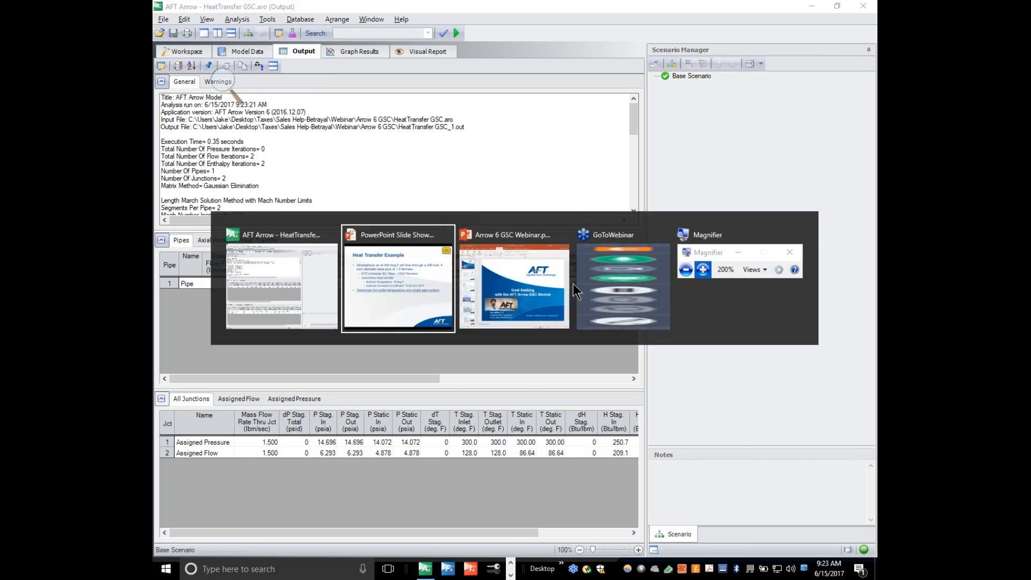
left_click(415, 276)
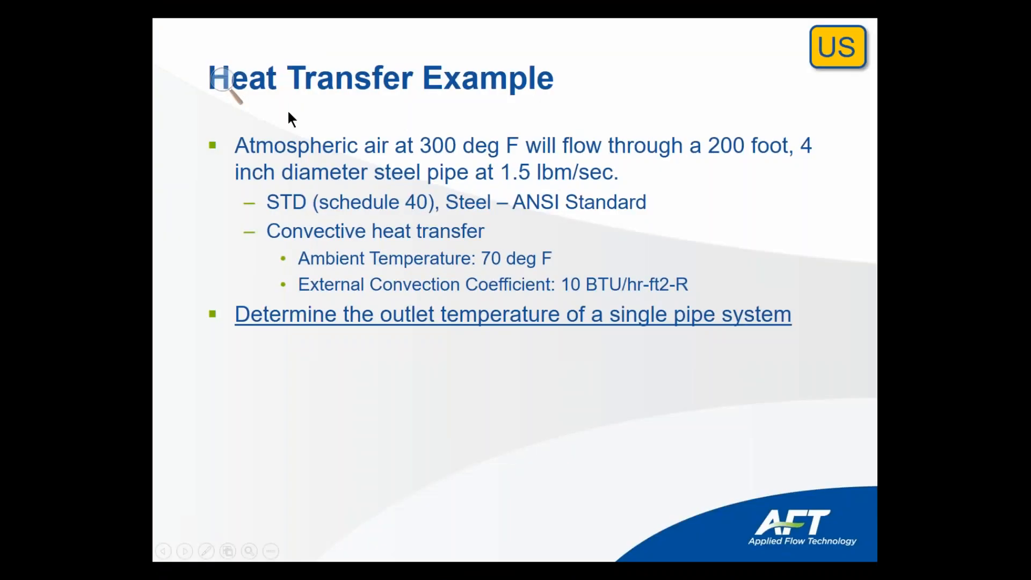
Return the screen magnification to 100% and close the Magnifier.
left_click(223, 81)
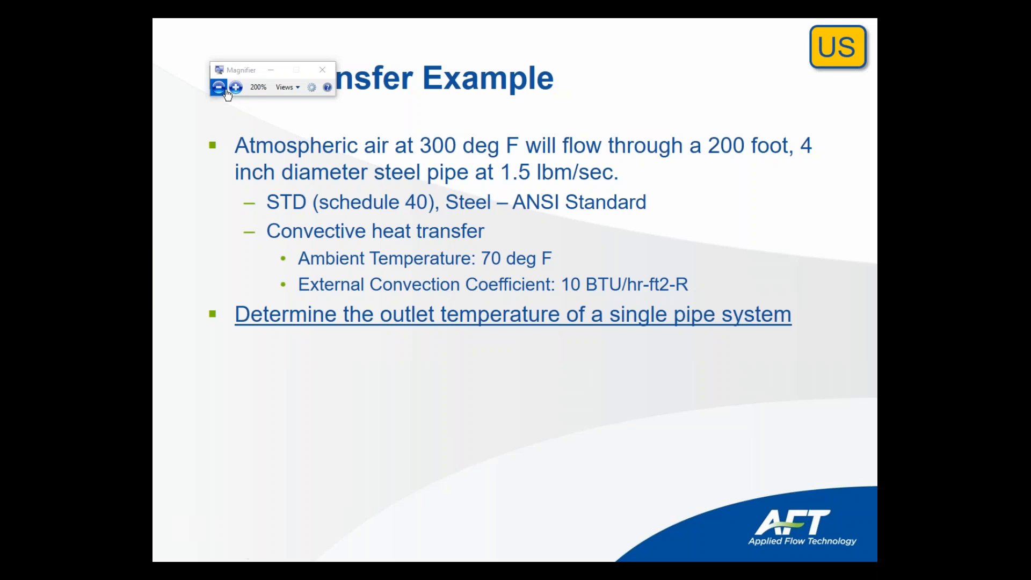
left_click(218, 87)
left_click(321, 73)
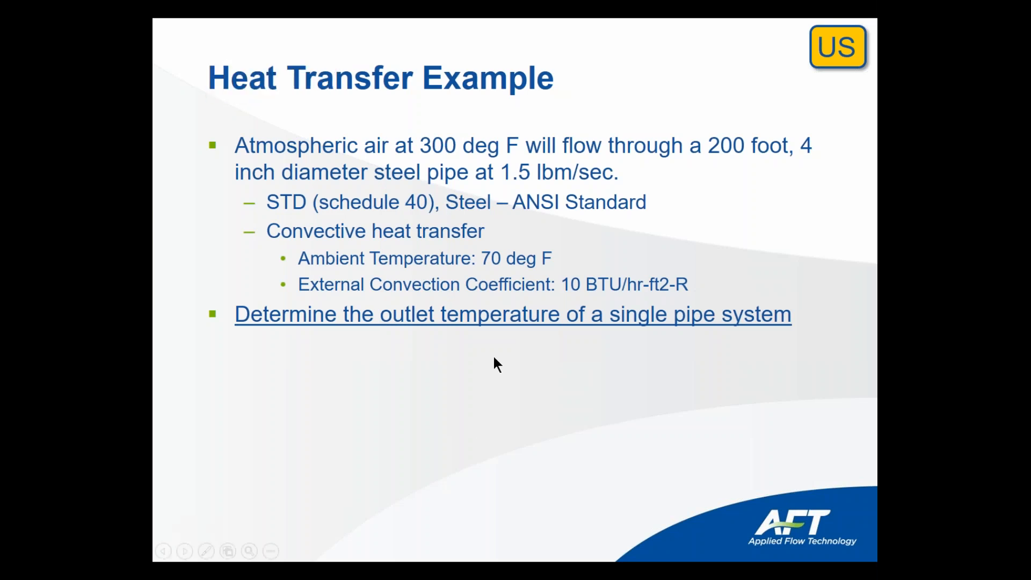
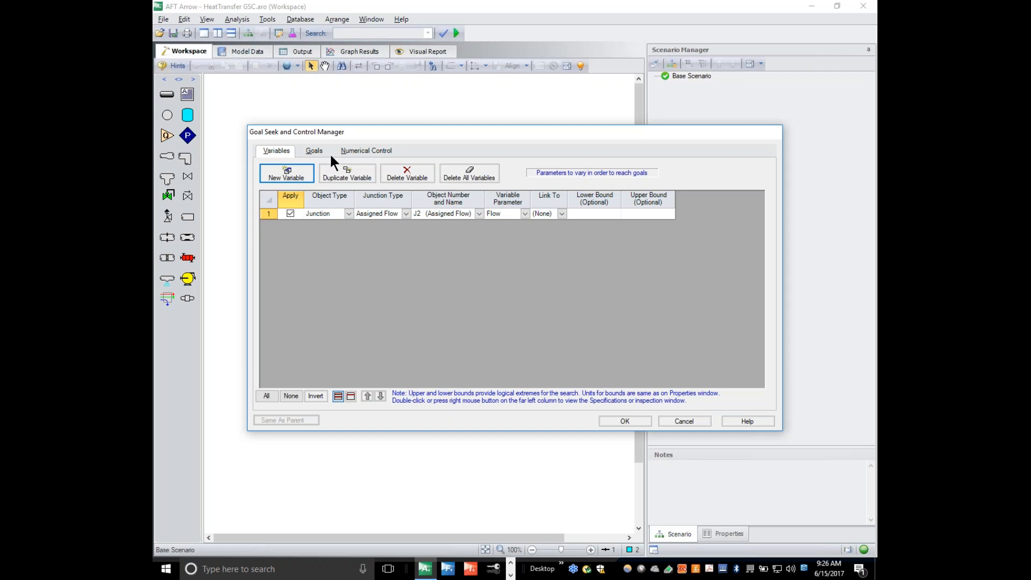
Add a point goal for pipe P1 with Temperature Stagnation equal to 100 deg. F at the Outlet.
left_click(317, 150)
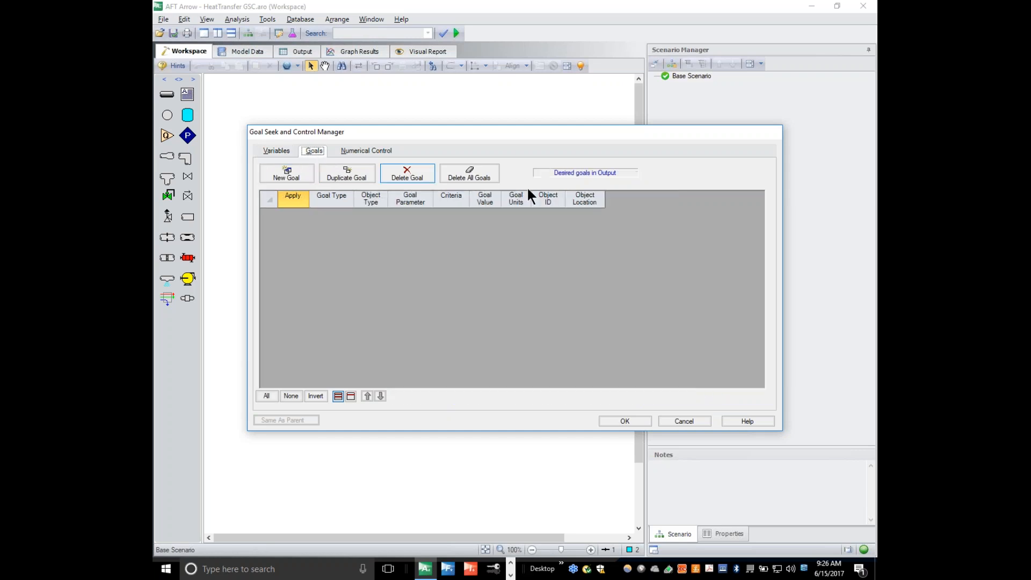
left_click(282, 179)
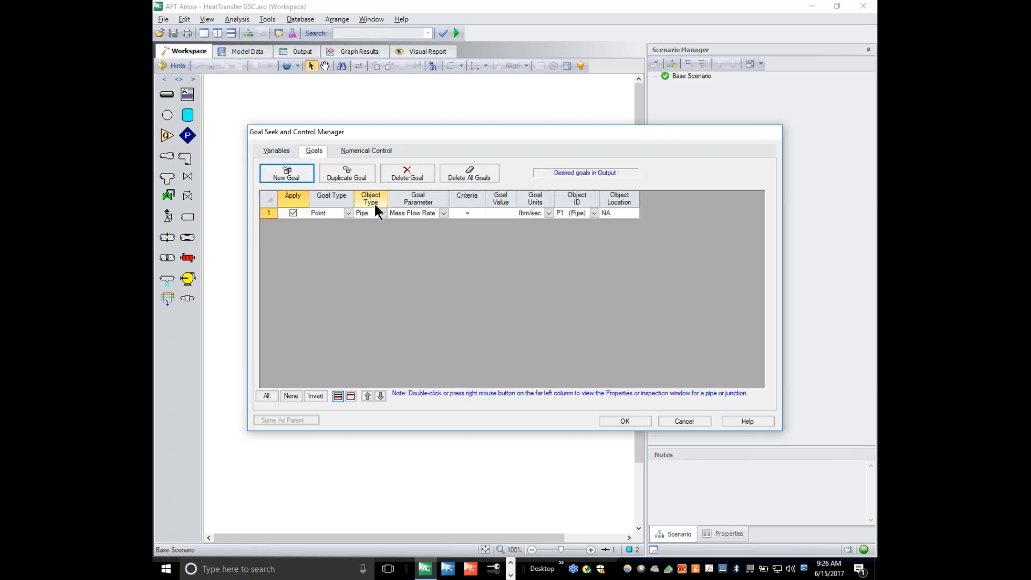
left_click(442, 214)
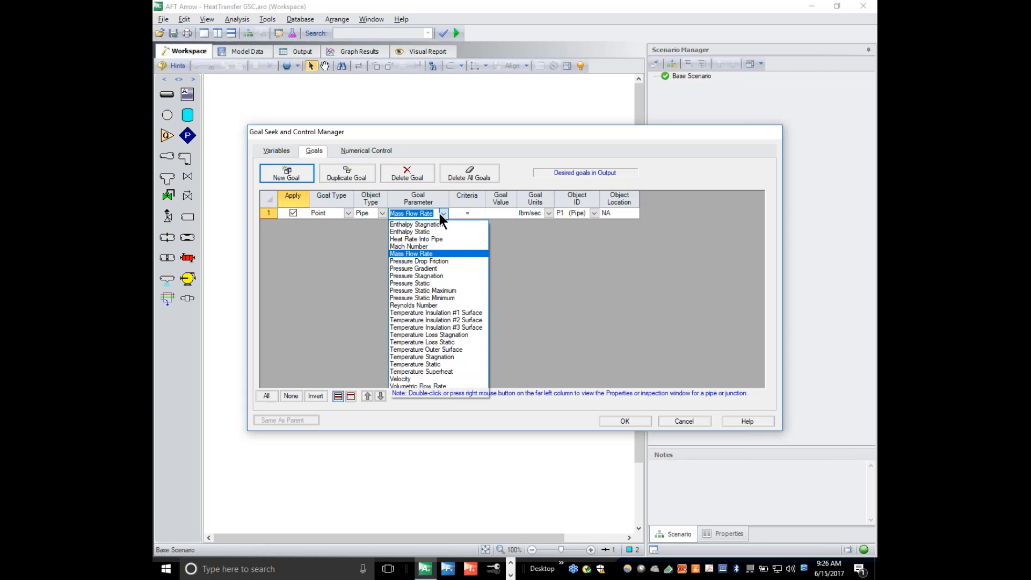
left_click(458, 358)
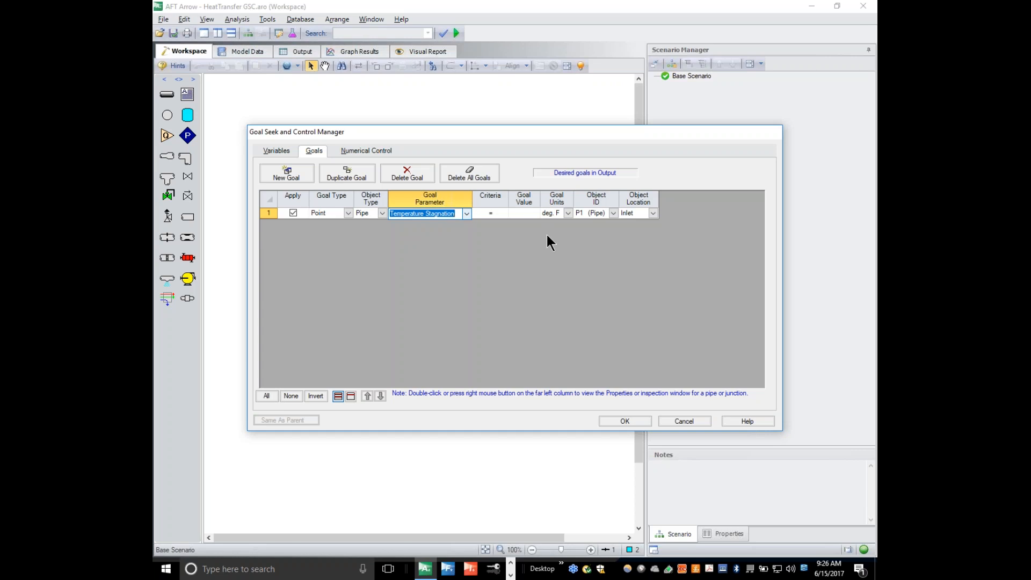
left_click(519, 212)
type("100")
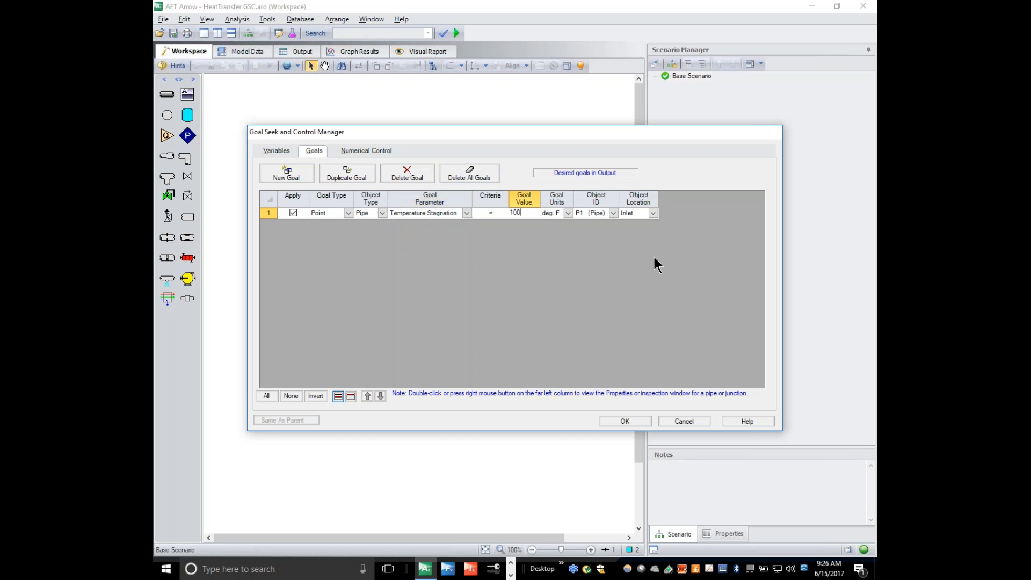
left_click(652, 213)
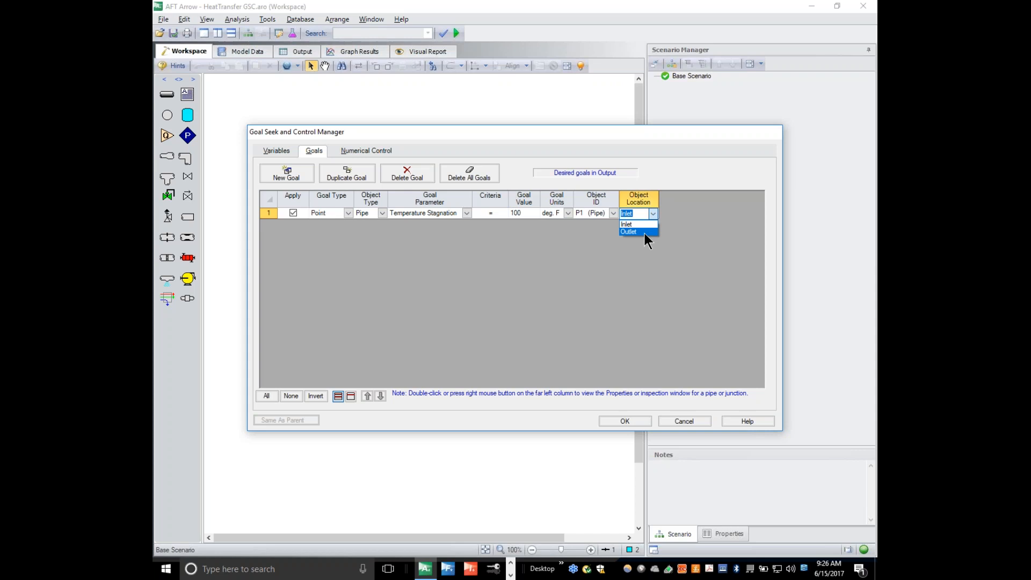
Review the goal seek's numerical control settings, return to the goals and accept the Goal Seek and Control Manager.
left_click(386, 151)
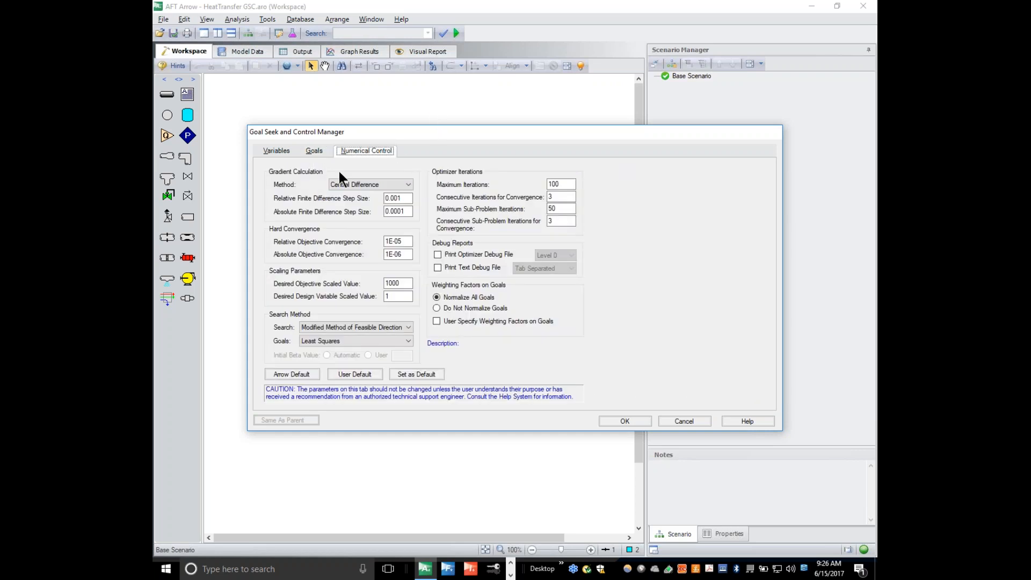
left_click(314, 150)
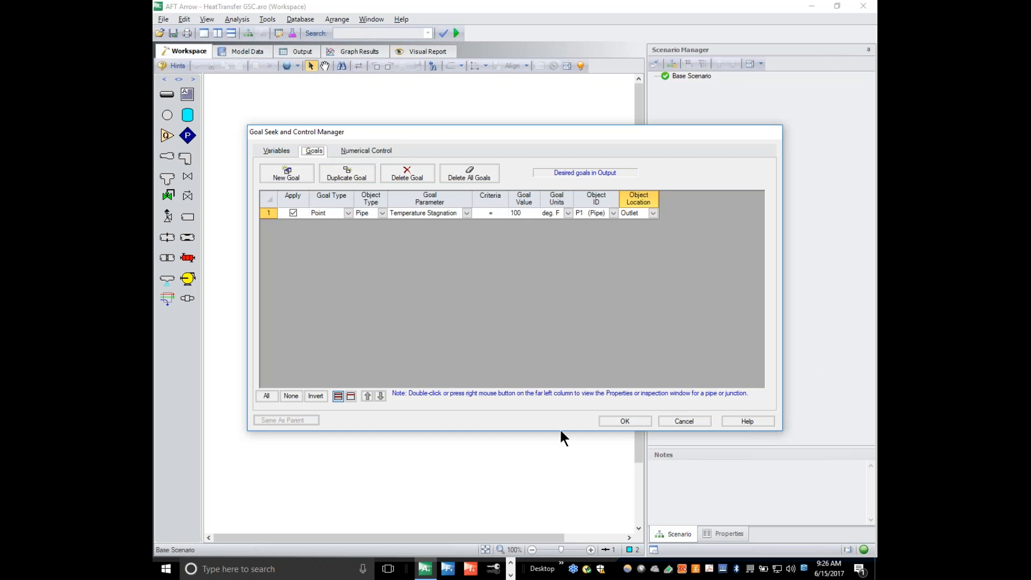
left_click(616, 420)
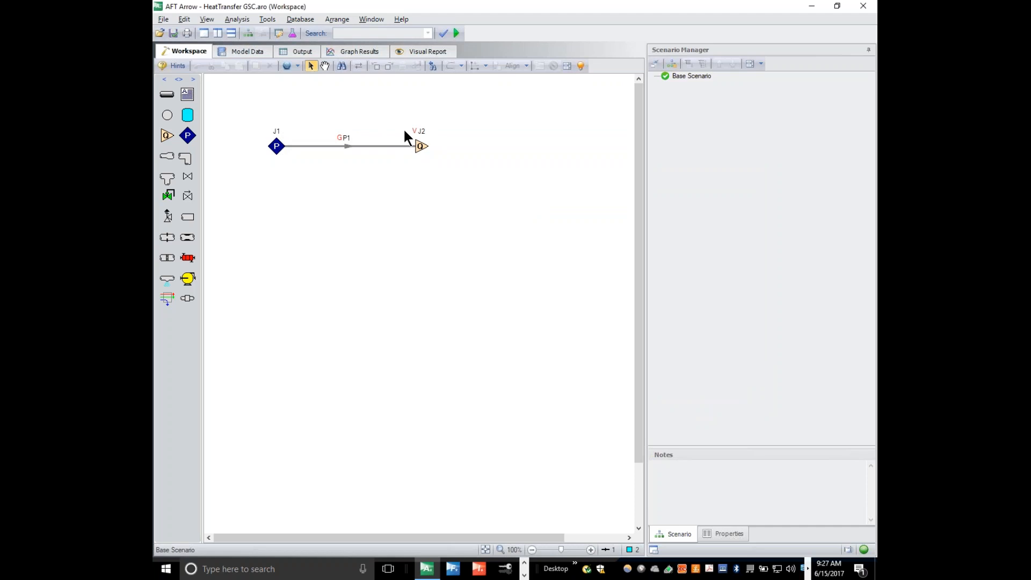
Inspect the variable and goal markers on junction J2 and pipe P1, and clear the selection.
left_click(421, 146)
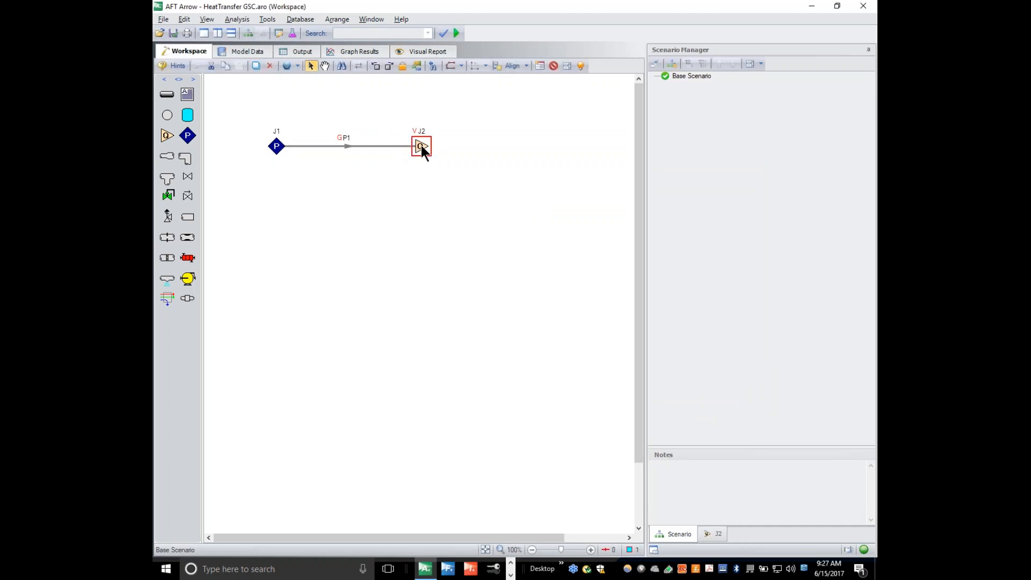
mouse_move(421, 146)
left_click(347, 148)
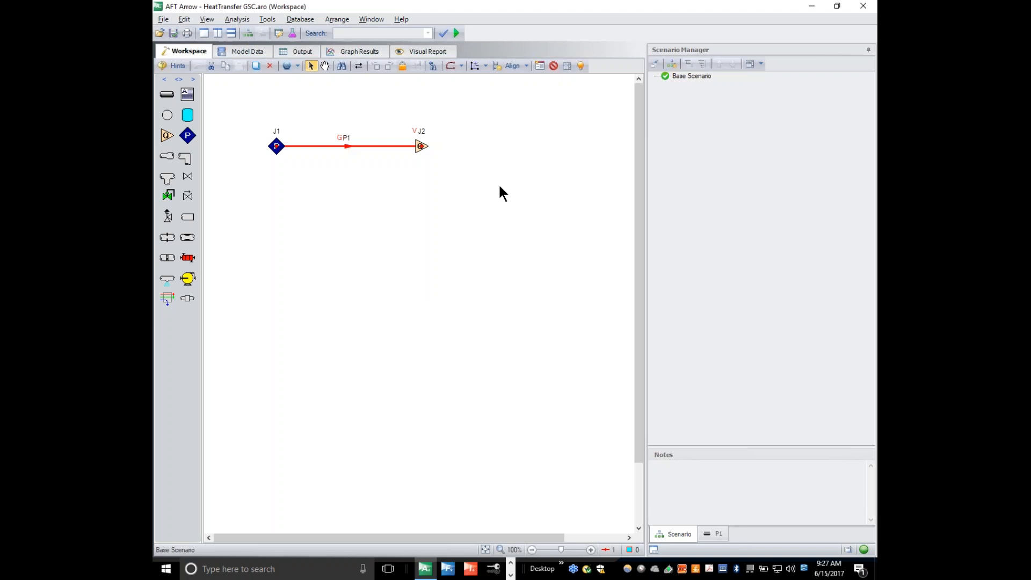
left_click(477, 144)
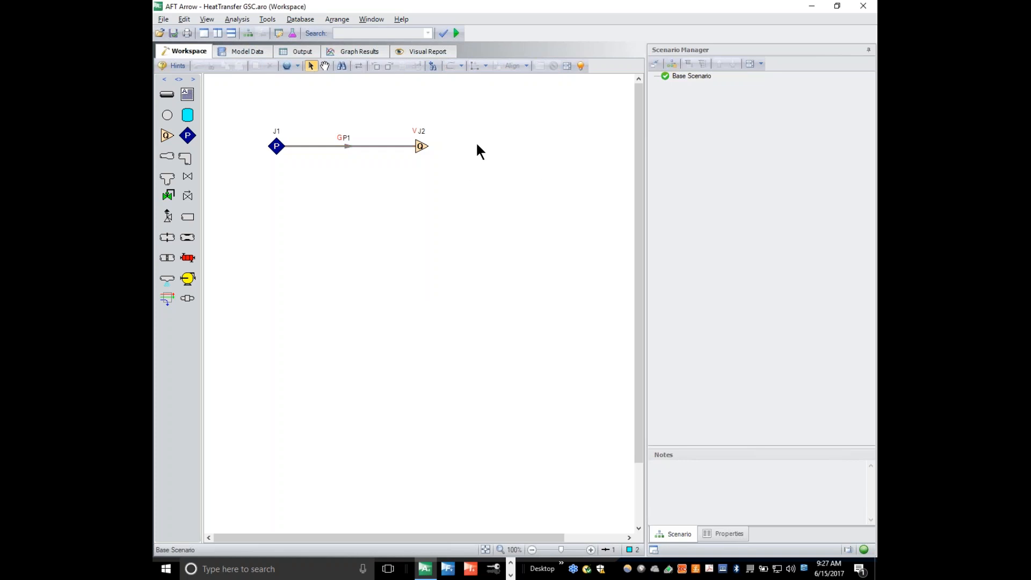
Run the goal seek analysis and open its output.
left_click(454, 31)
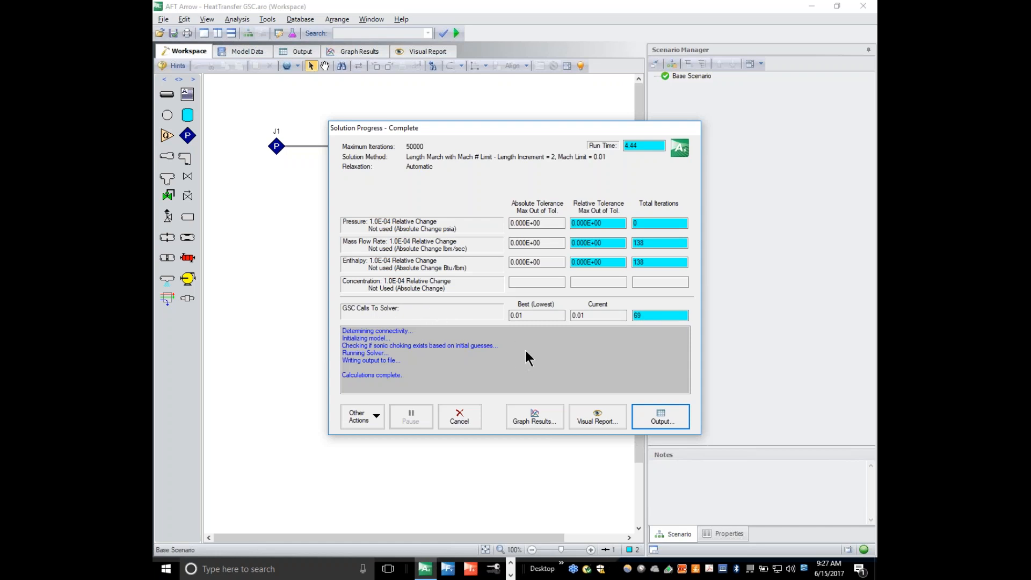
key("alt+Tab")
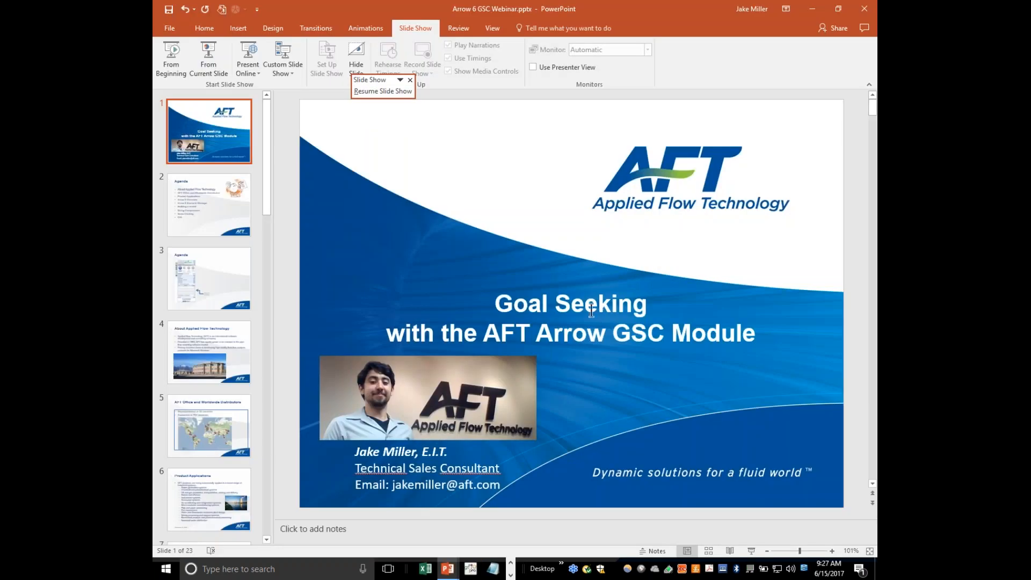
key("alt+Tab")
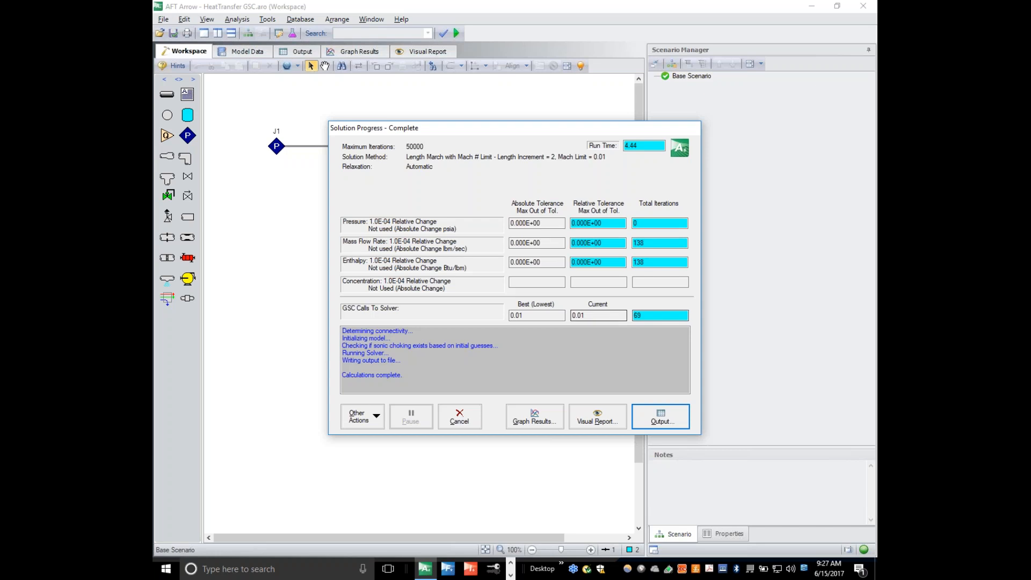
left_click_drag(656, 319, 627, 318)
left_click(664, 346)
left_click(669, 413)
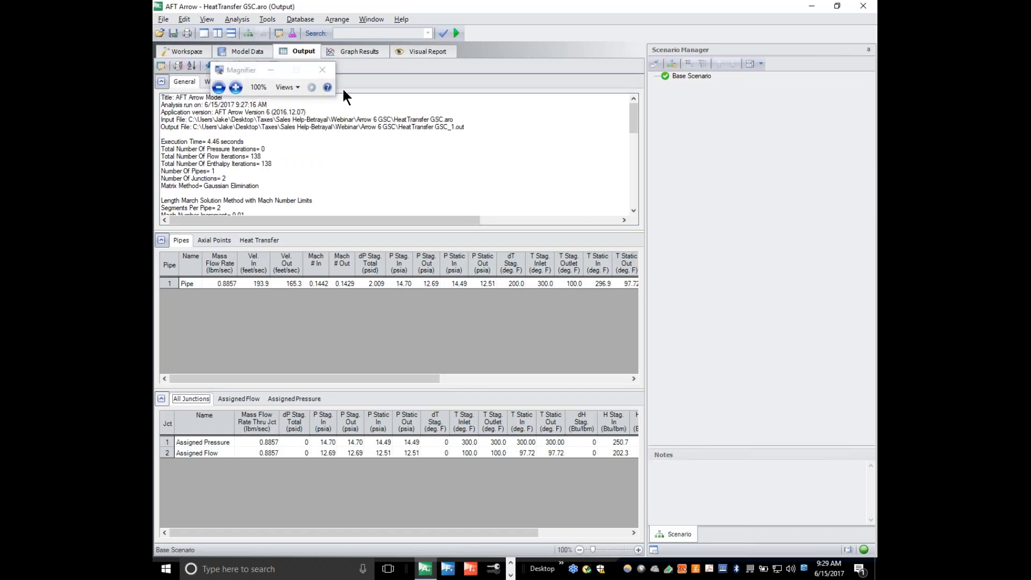
Magnify the screen to 200%, minimize the Magnifier and examine the GSC goal and GSC variable results.
left_click(237, 88)
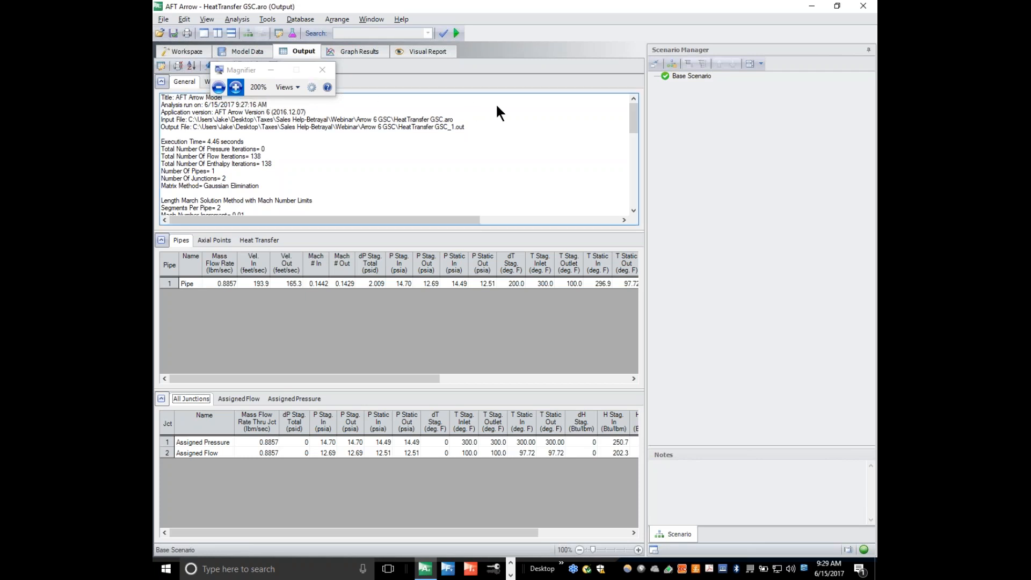
left_click(270, 70)
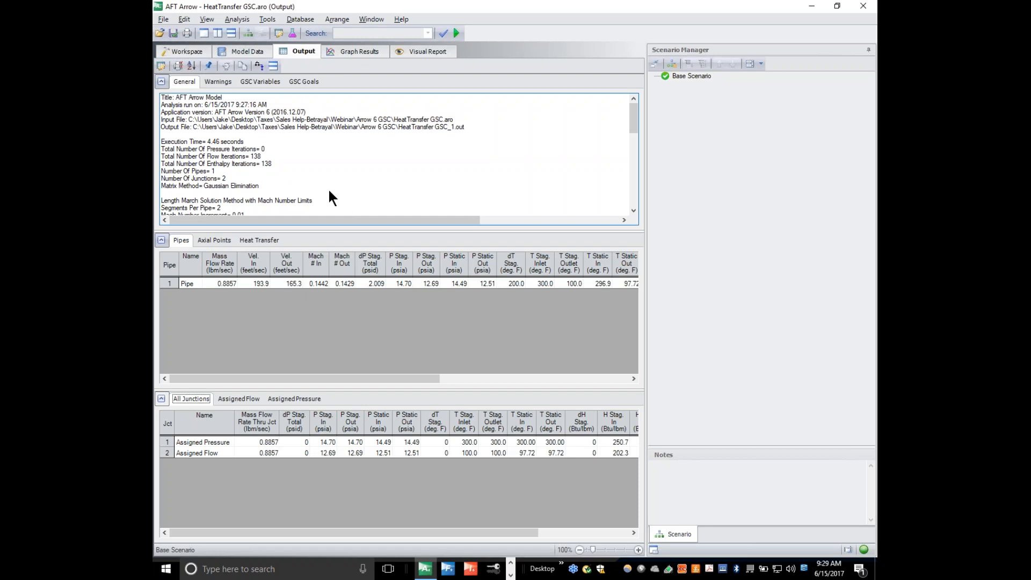
left_click(301, 81)
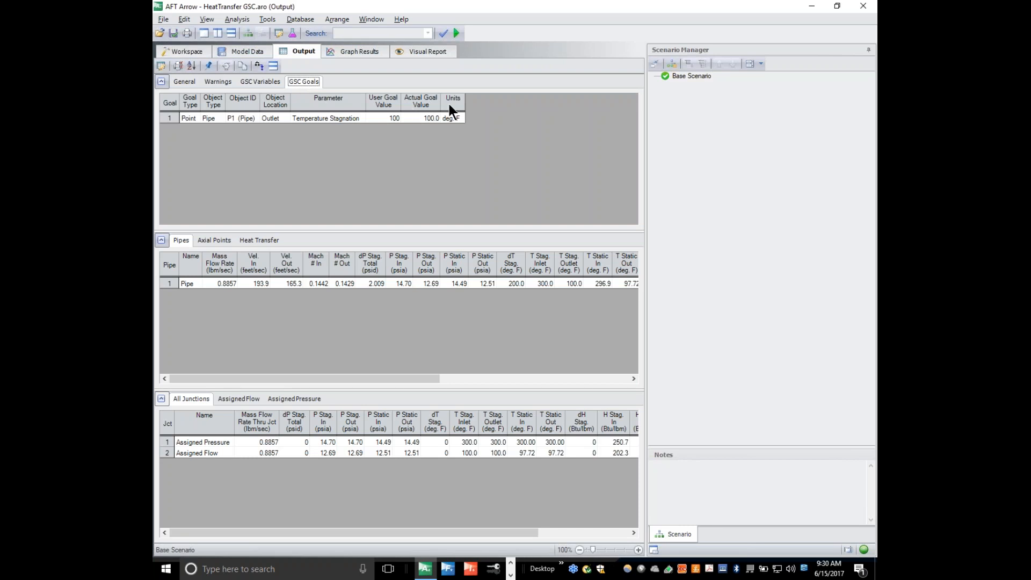
left_click(269, 81)
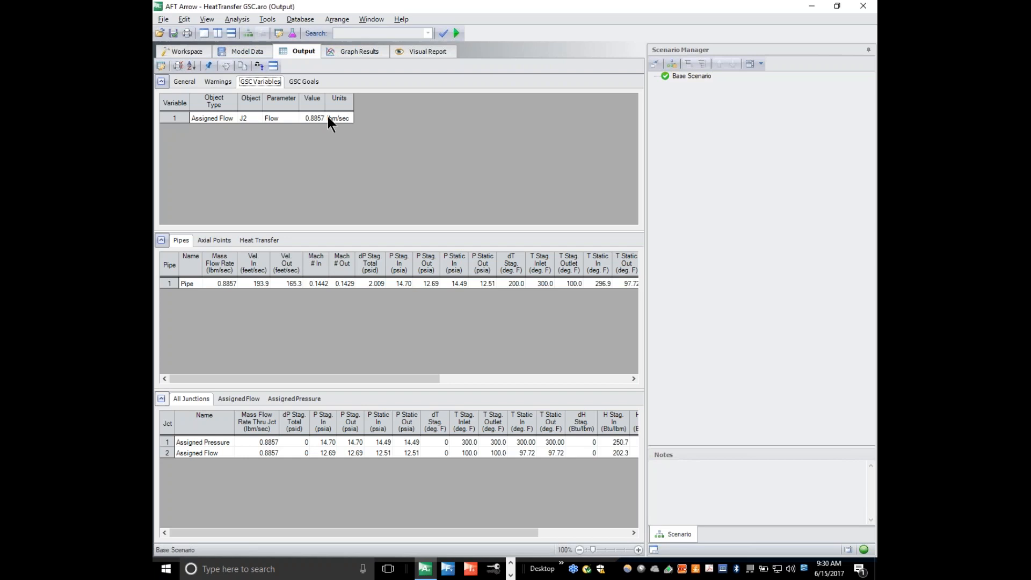
Switch back to the Magnifier, return the screen to normal size and close it.
key("alt+Tab")
key("alt+Tab")
key("alt+Tab")
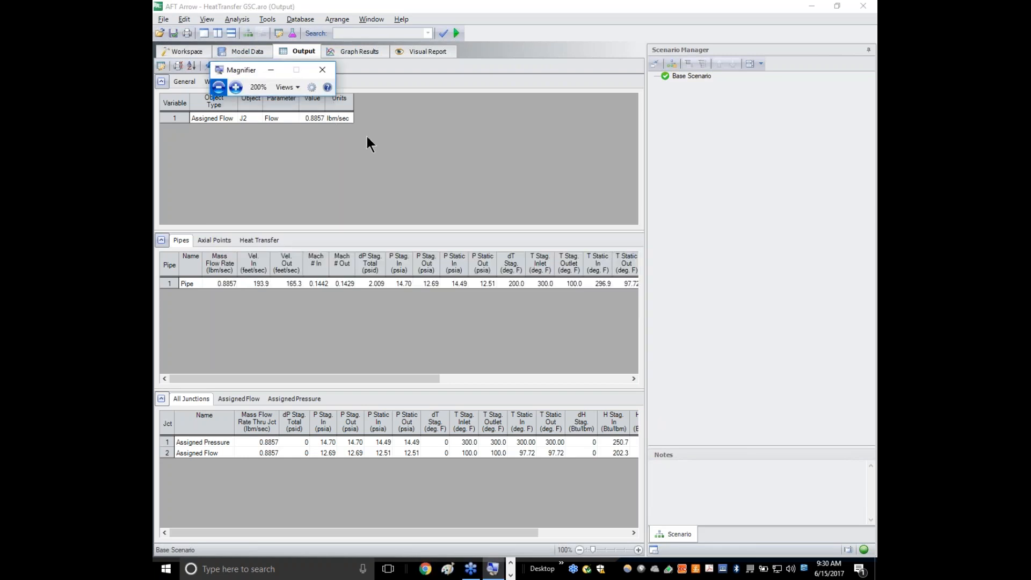
left_click(329, 69)
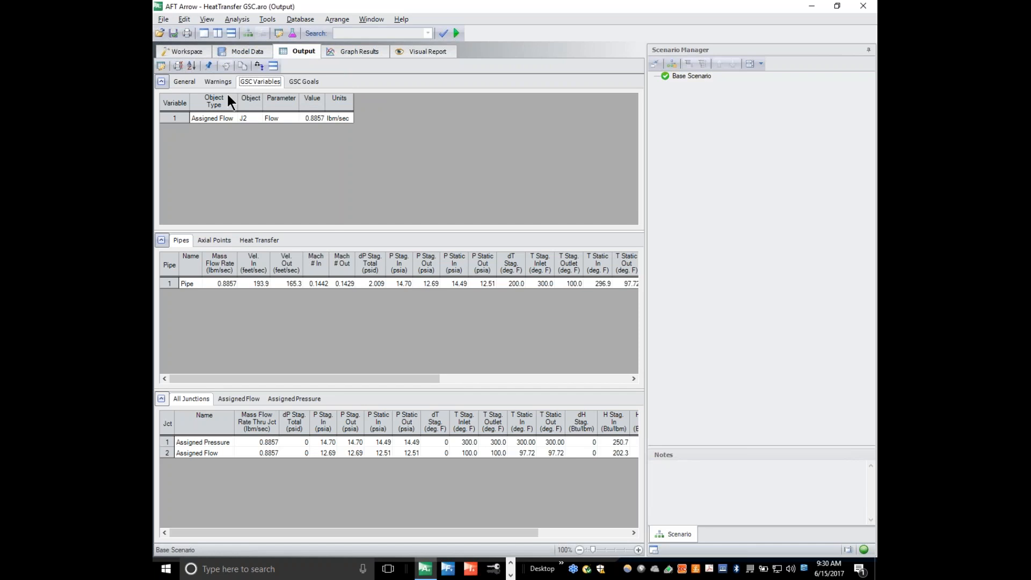
Set the flow rate of Assigned Flow junction J2 to 1 lbm/sec in the workspace.
left_click(188, 49)
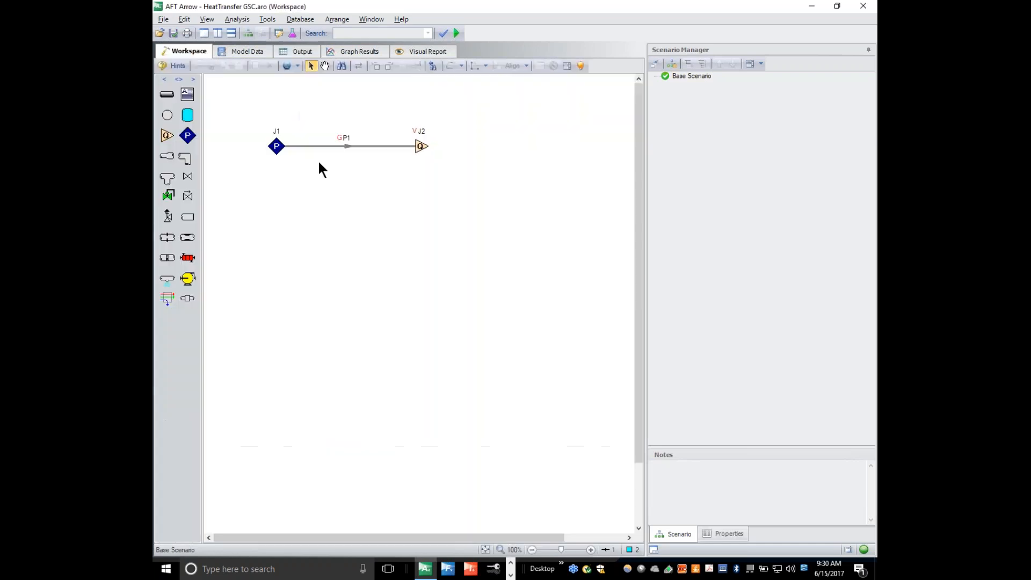
double_click(422, 146)
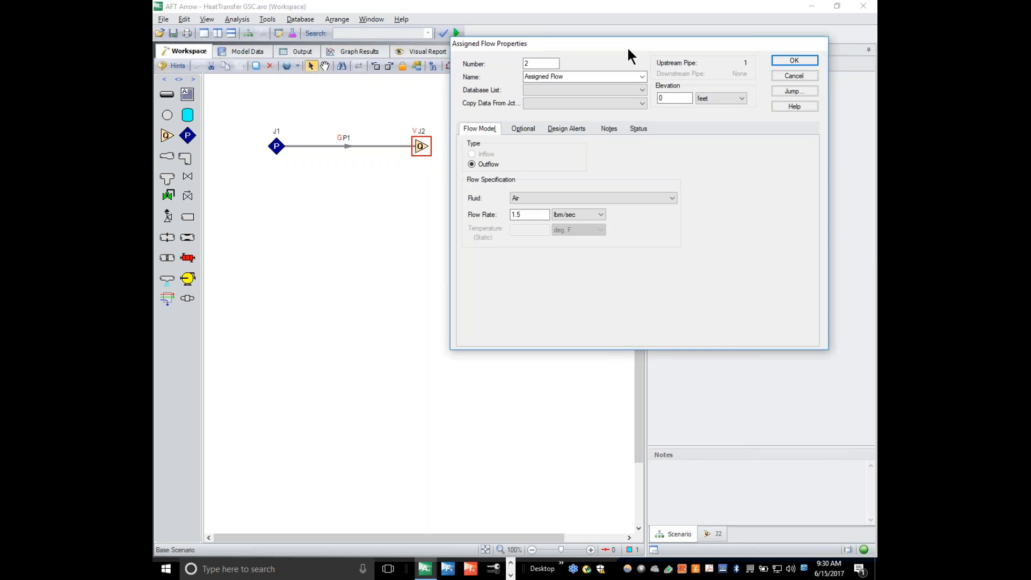
type("1")
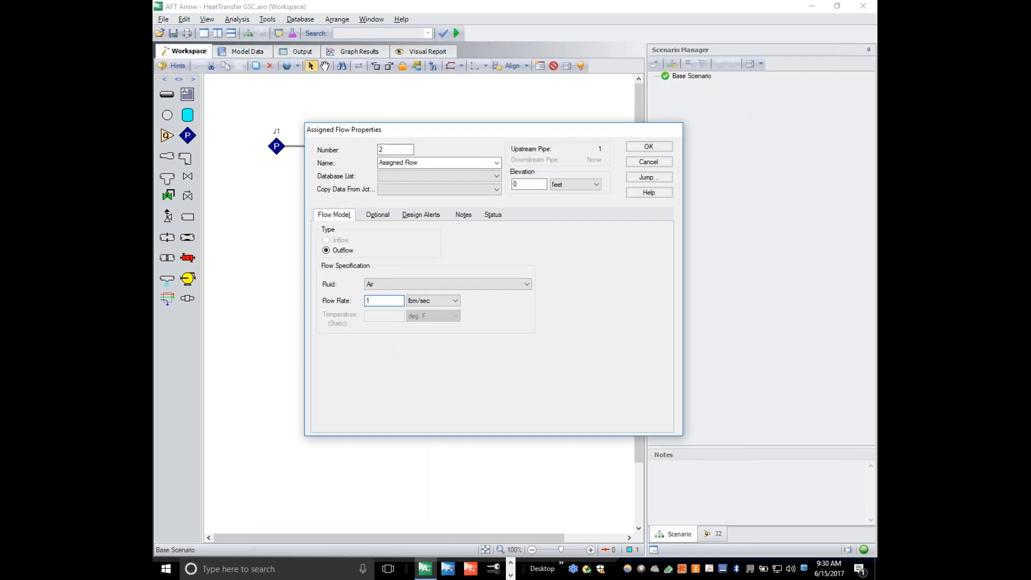
left_click(656, 150)
left_click(483, 283)
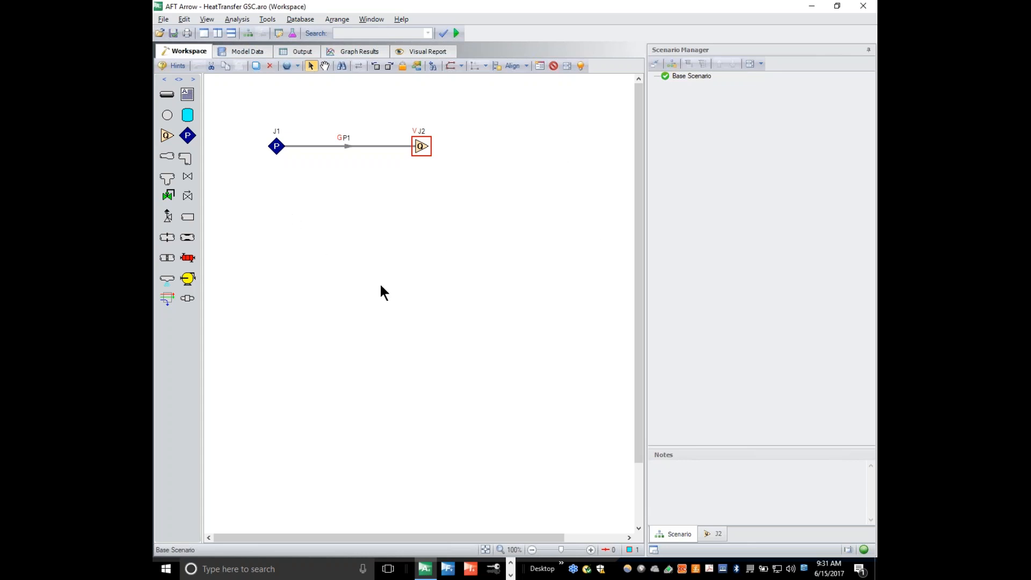
Start a new blank model and switch to the PowerPoint slide show.
left_click(477, 218)
left_click(166, 20)
left_click(186, 37)
left_click(532, 326)
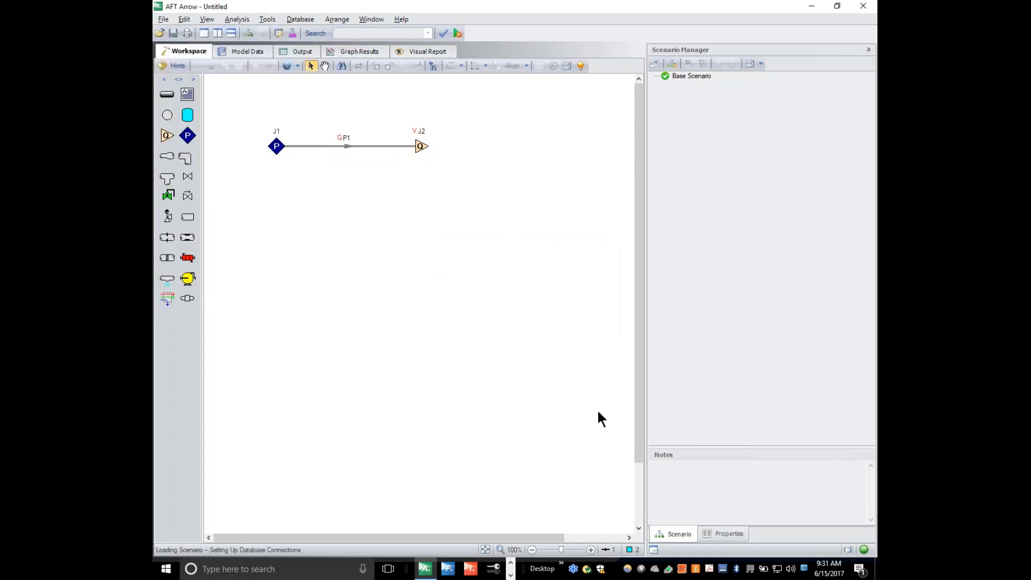
key("alt+Tab")
key("alt+Tab")
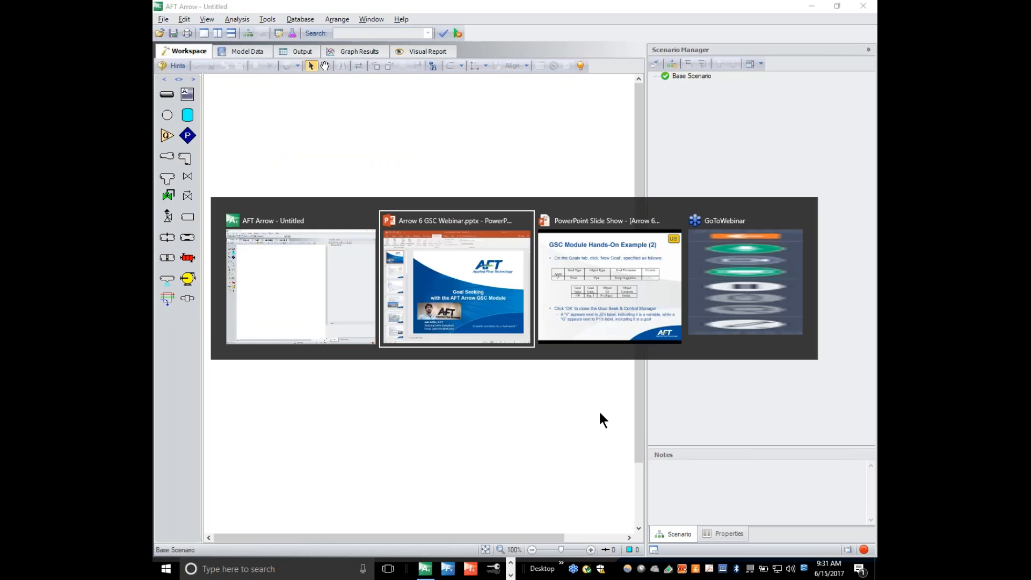
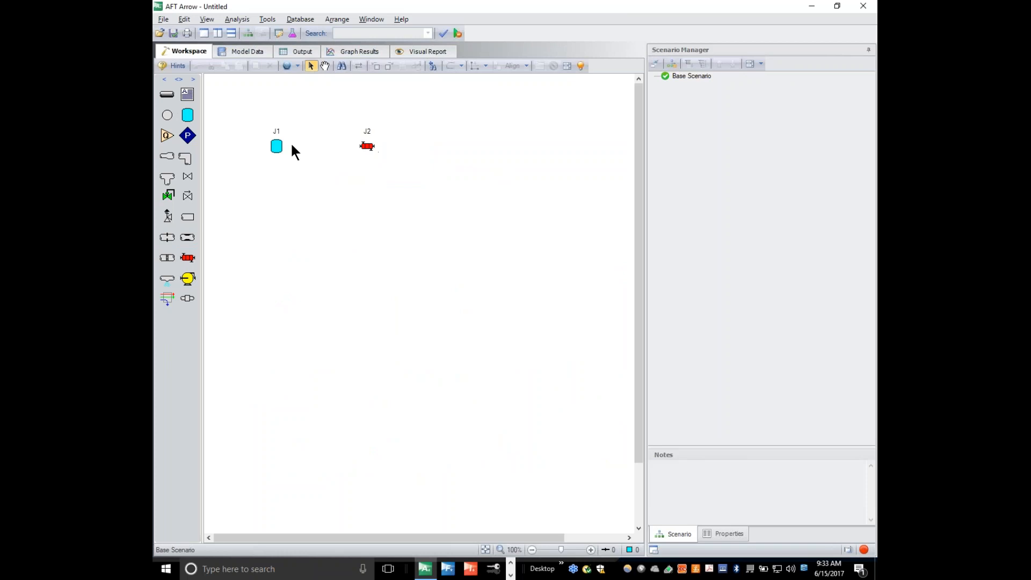
Add a branch, a control valve and a tank in a column below J1 and J2, shifting J1 and J2 right and slightly up.
left_click_drag(239, 115, 413, 156)
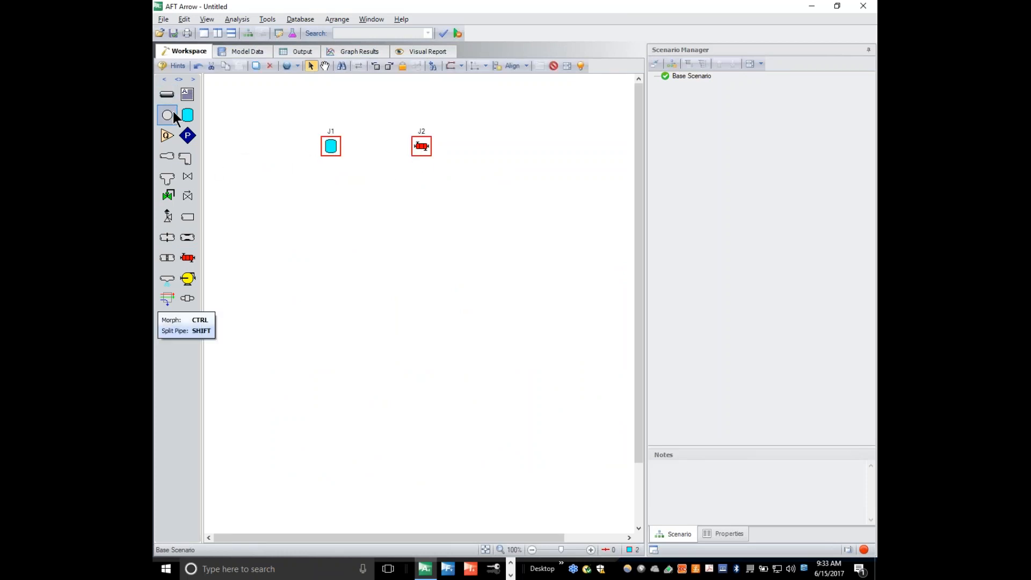
left_click_drag(170, 112, 277, 200)
left_click_drag(167, 196, 276, 253)
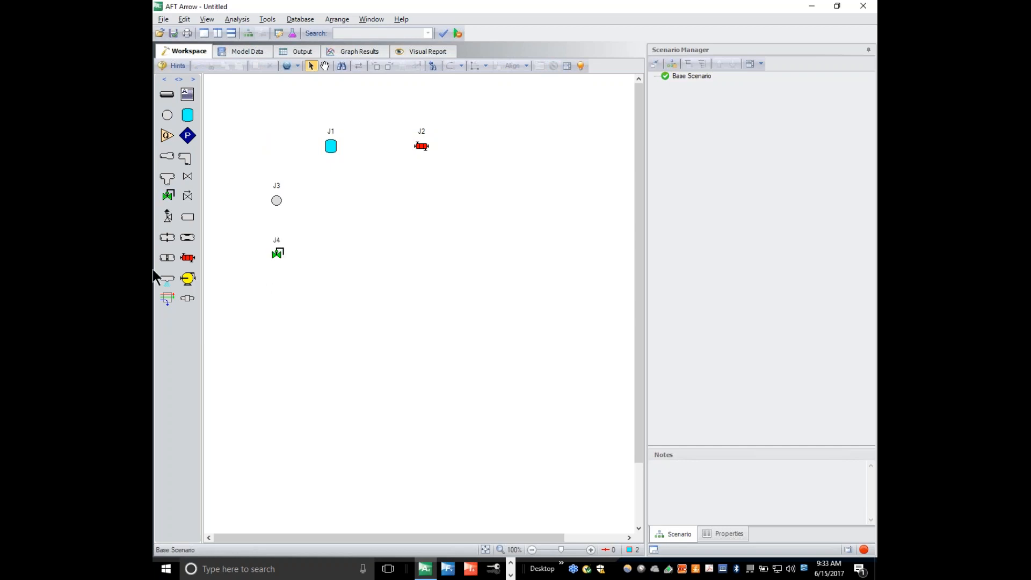
left_click_drag(189, 116, 276, 310)
left_click_drag(297, 111, 420, 132)
left_click(378, 122)
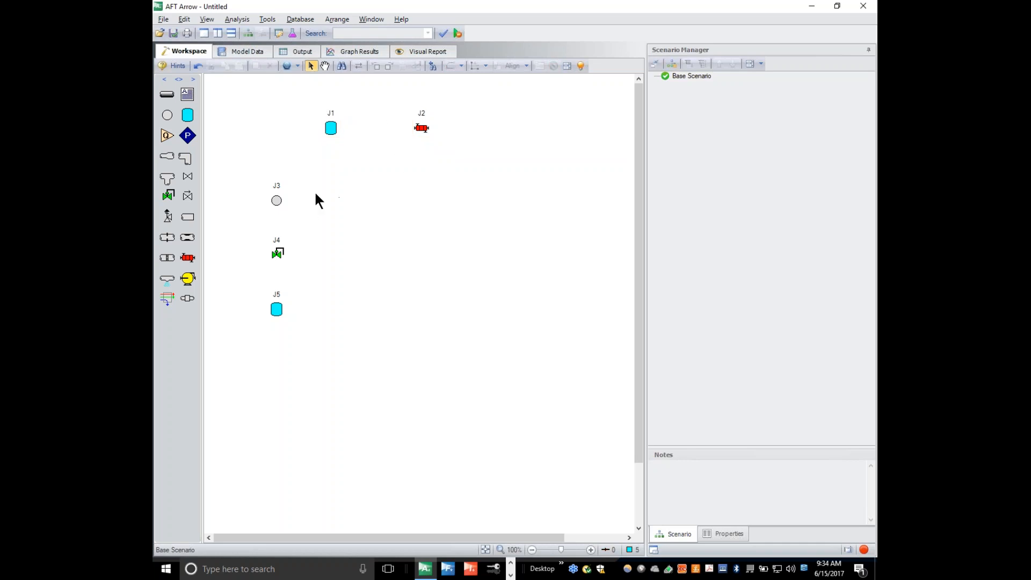
Draw pipes from J1 to J2, downward from J2, from J3 through J4 to J5, and an open-ended pipe from J3 toward the right.
left_click(167, 94)
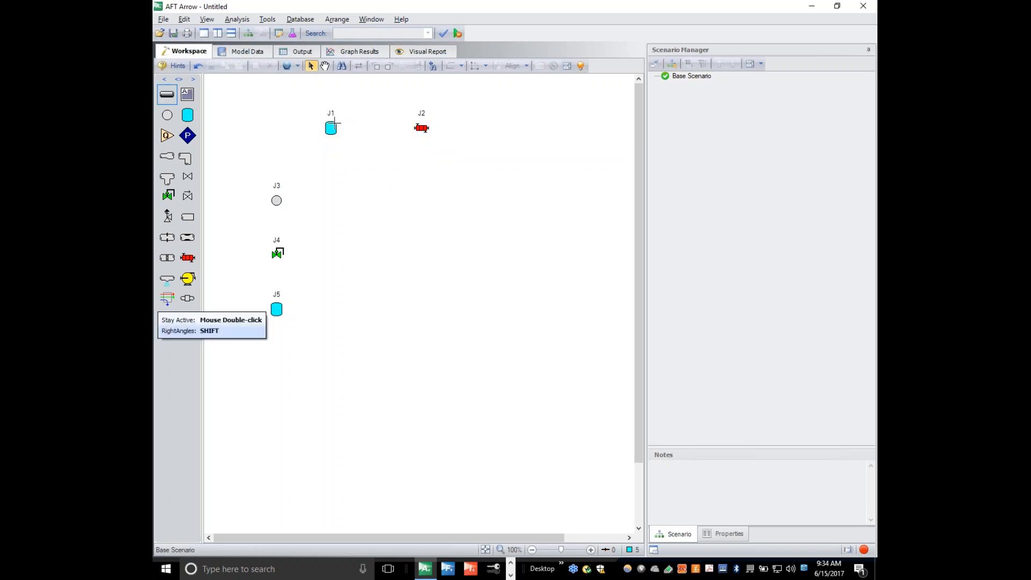
mouse_move(330, 128)
left_mouse_down()
mouse_move(422, 128)
mouse_move(421, 182)
left_mouse_up()
left_click(167, 95)
left_click(173, 98)
left_click_drag(277, 201, 277, 309)
left_click_drag(277, 200, 349, 200)
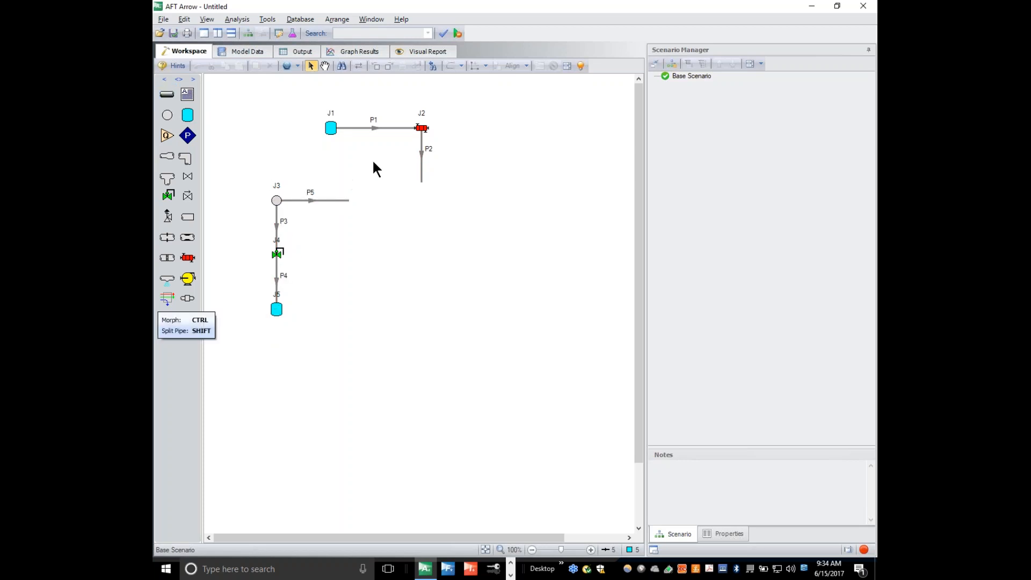
Define tank J1 as Supply at 500 psia and 50 deg. F, with its name displayed on the workspace.
double_click(331, 127)
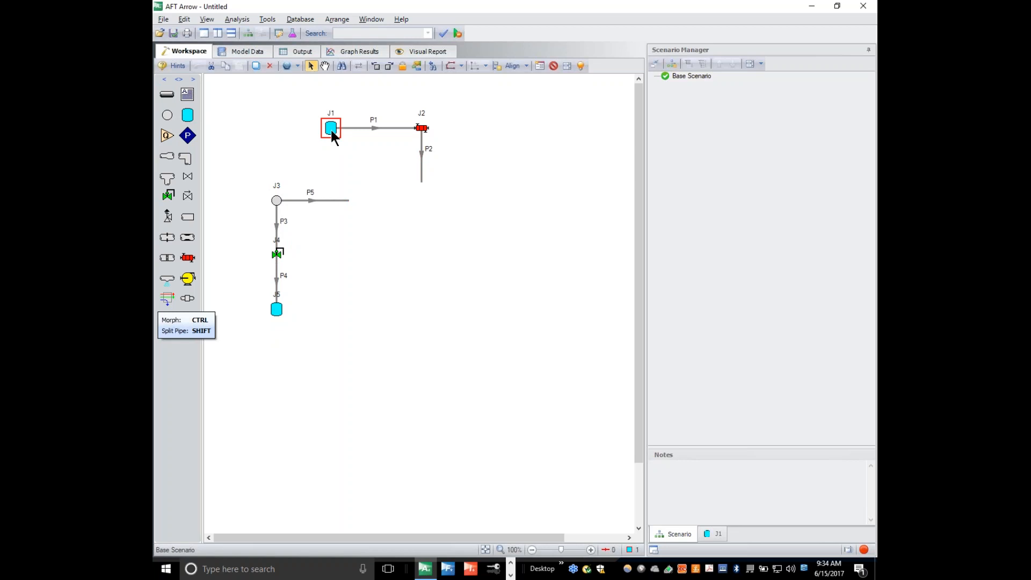
double_click(442, 76)
type("Supply")
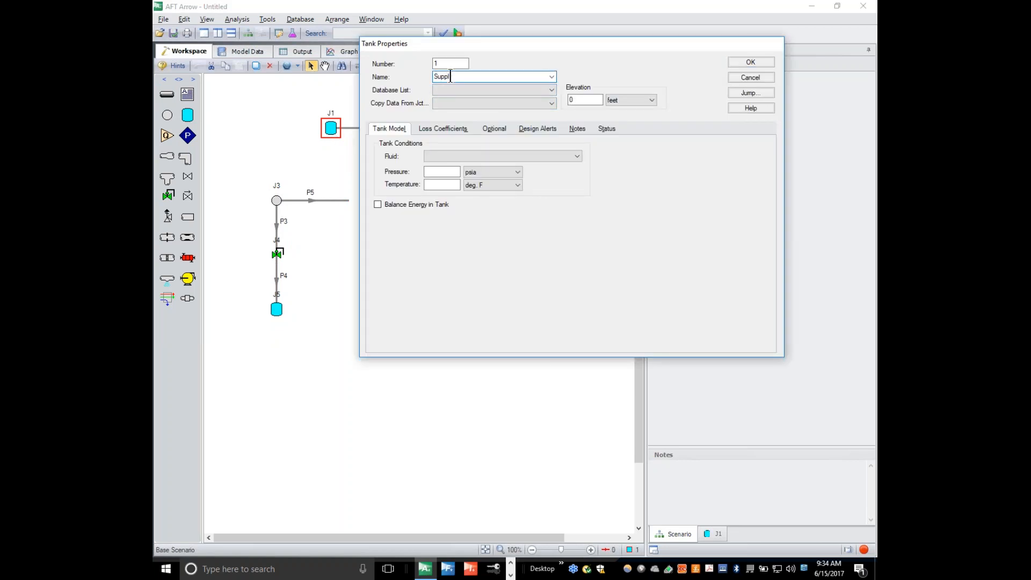
left_click(433, 172)
type("500")
left_click(452, 184)
type("50")
left_click(759, 62)
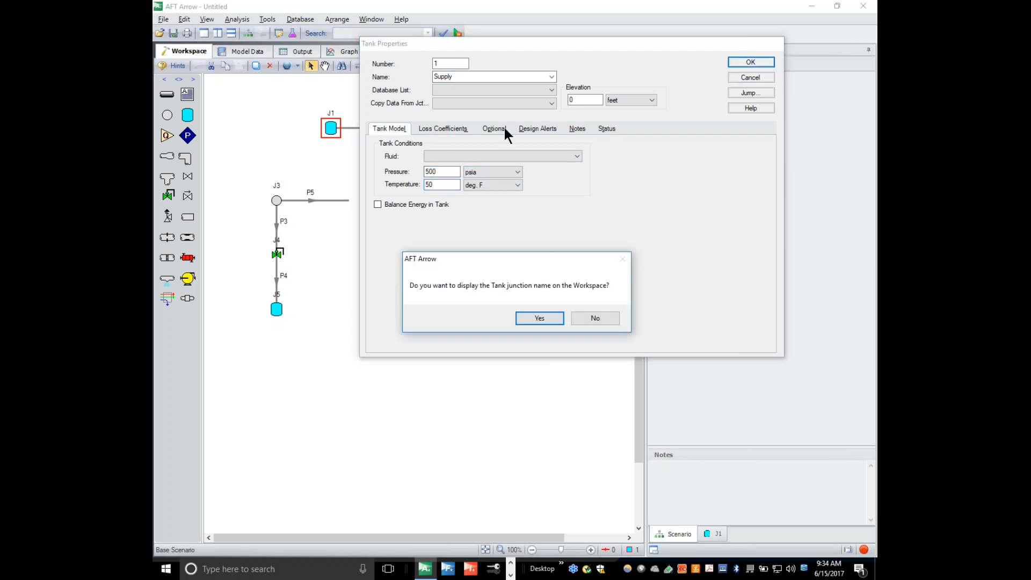
left_click(539, 318)
Use a resistance curve as heat exchanger J2's loss model and enter a 25 lbm/sec, 10 psid data point.
double_click(421, 128)
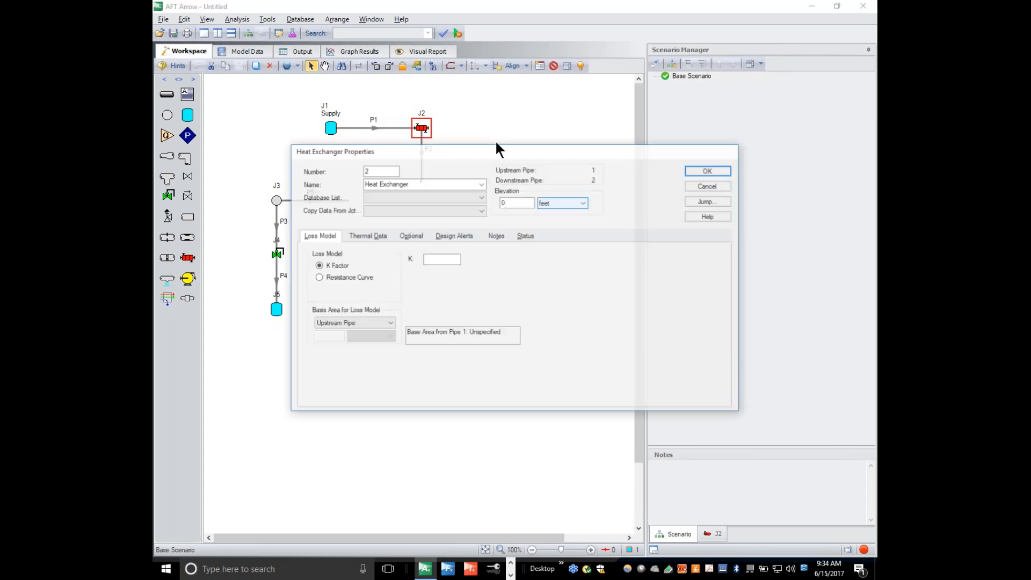
left_click(333, 279)
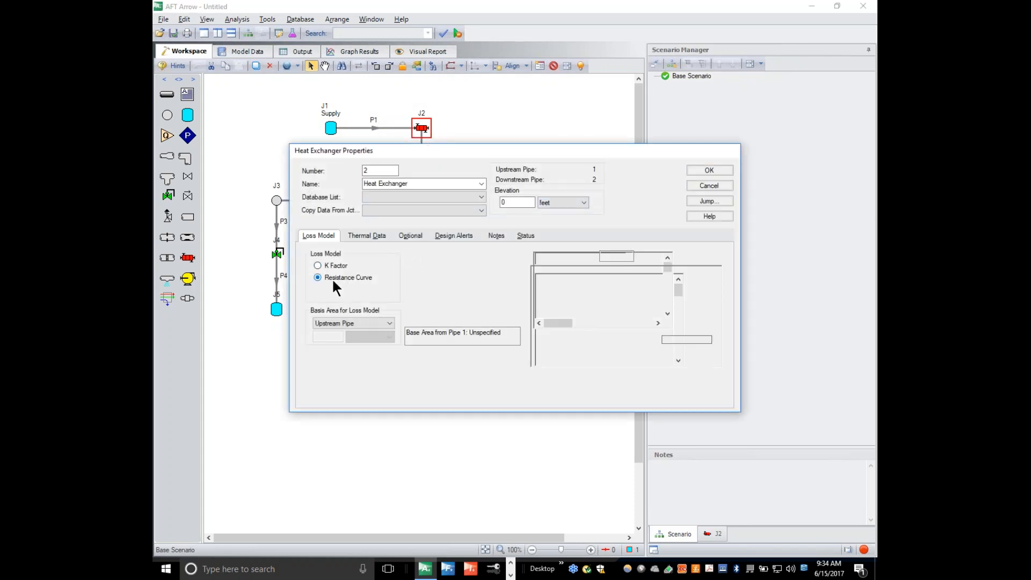
left_click(357, 292)
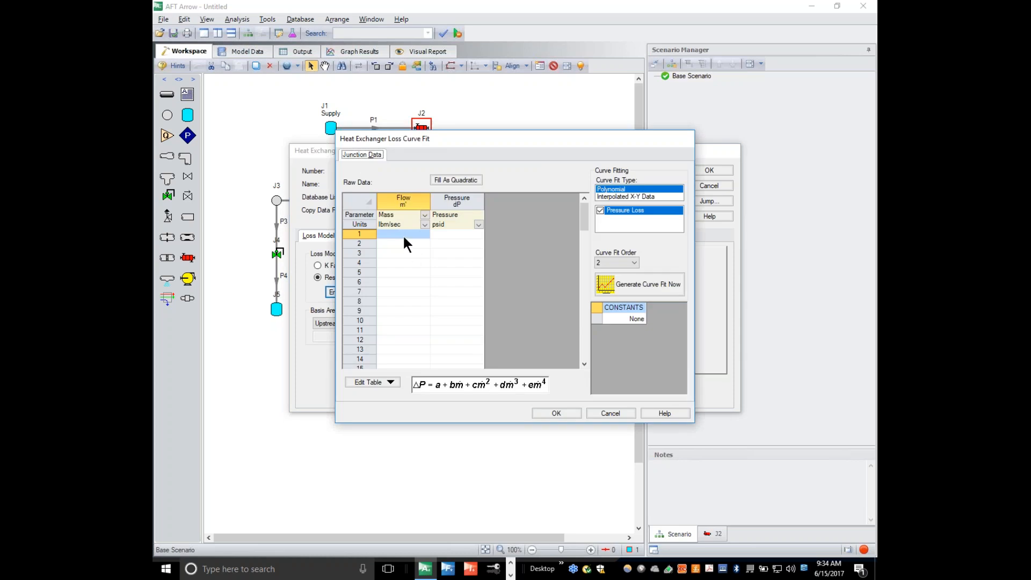
left_click(402, 234)
type("25")
left_click(459, 233)
type("10")
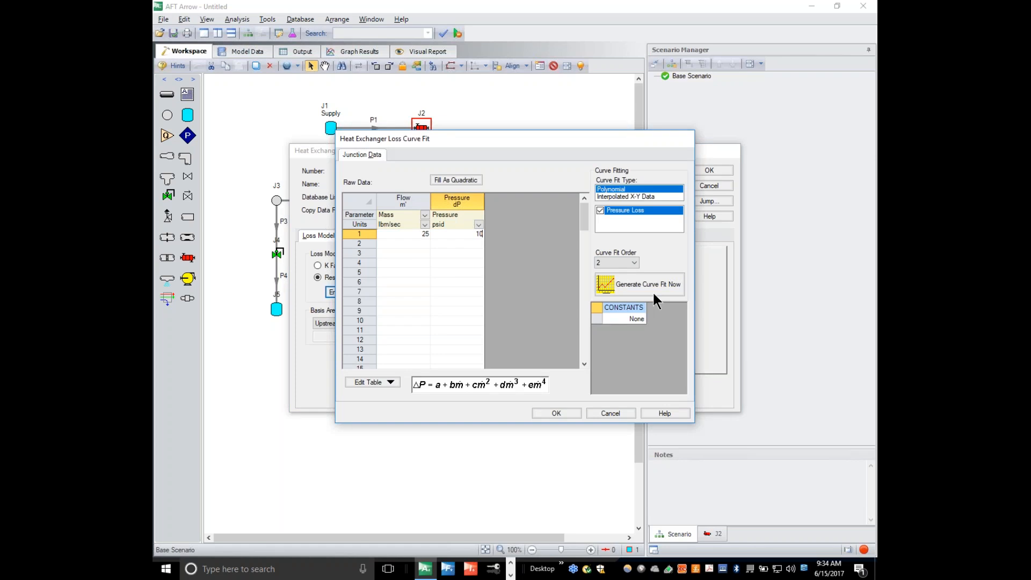
Fill J2's loss data as a quadratic, generate the second-order polynomial curve fit and accept it.
left_click(453, 178)
left_click(453, 180)
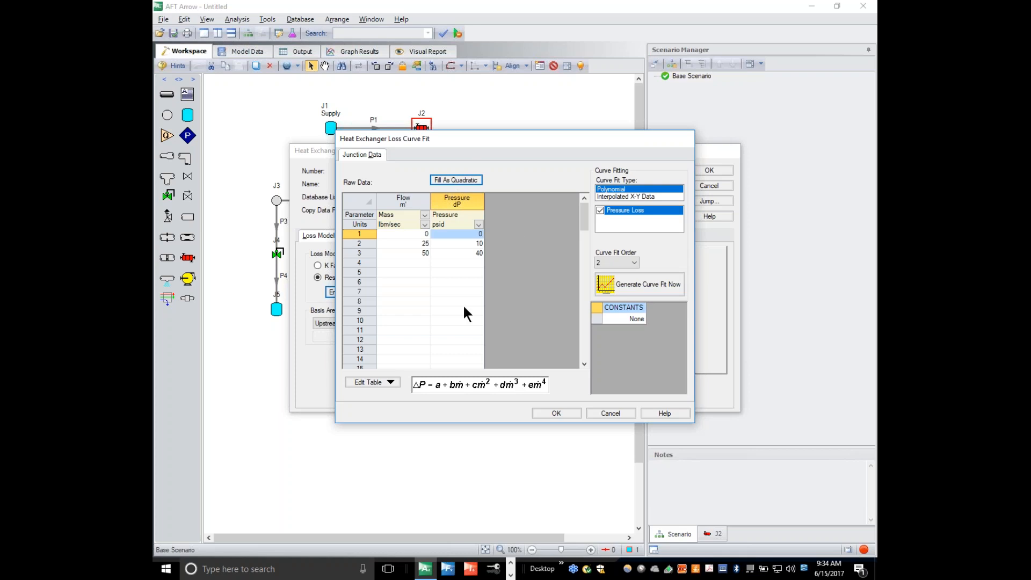
left_click(651, 284)
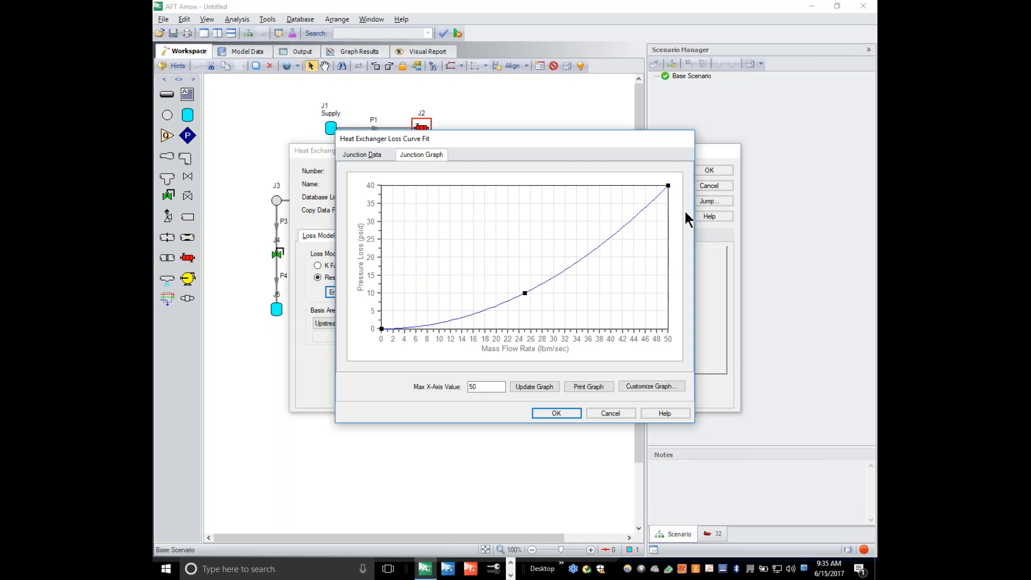
left_click(566, 411)
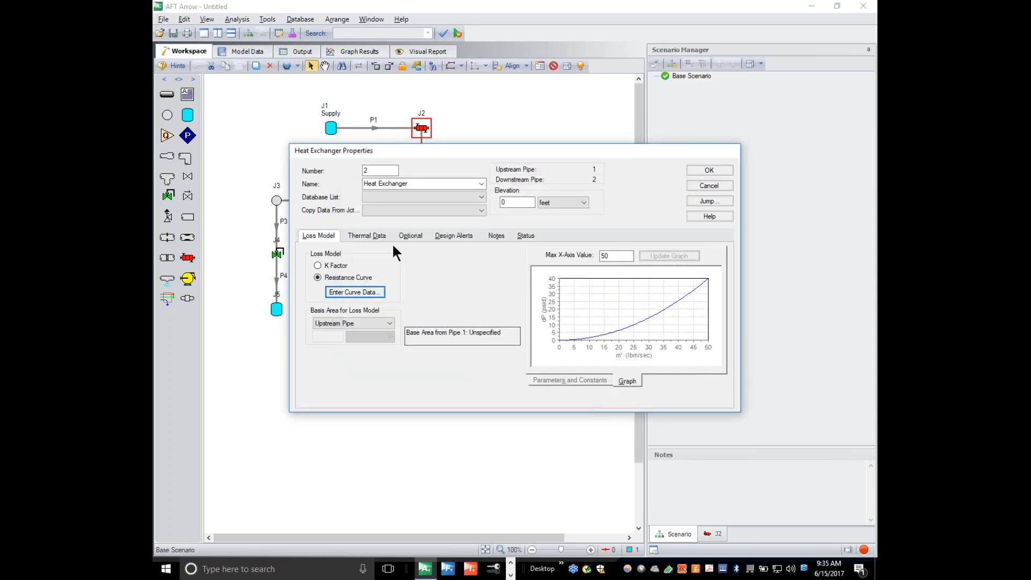
Choose Specified Heat Rate In Constant as heat exchanger J2's thermal model and accept its properties.
left_click(377, 238)
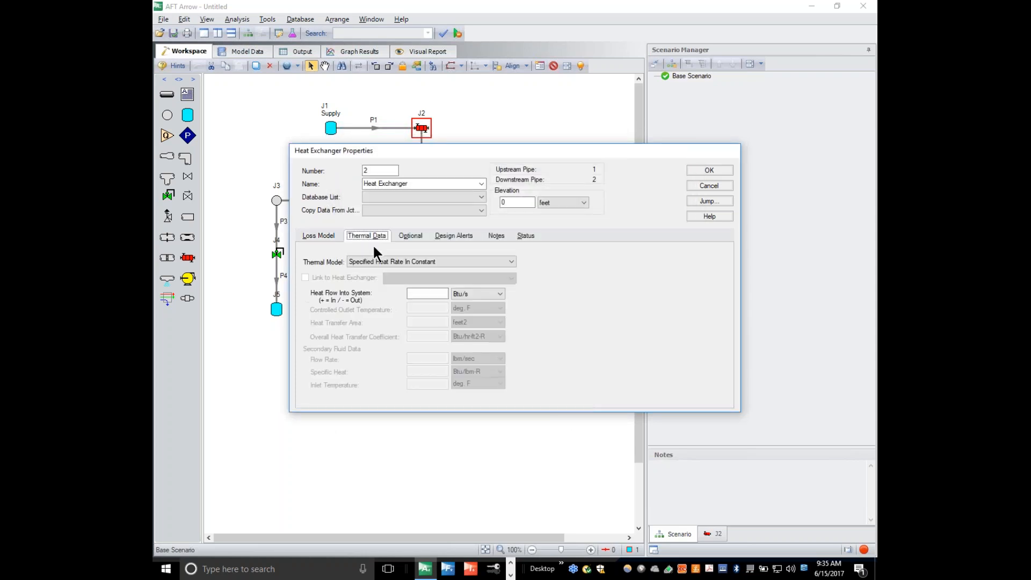
left_click(440, 262)
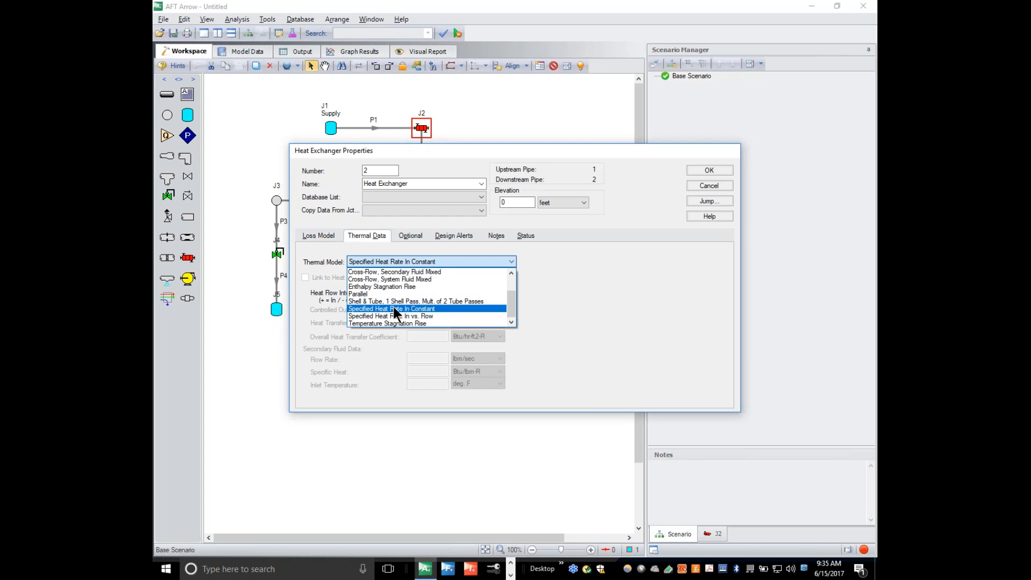
left_click(393, 307)
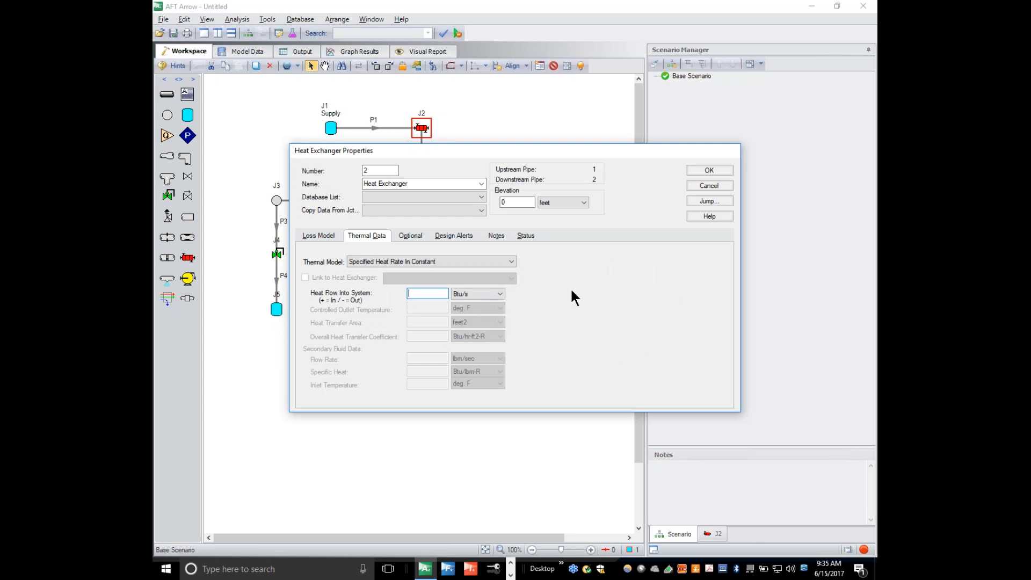
left_click(710, 170)
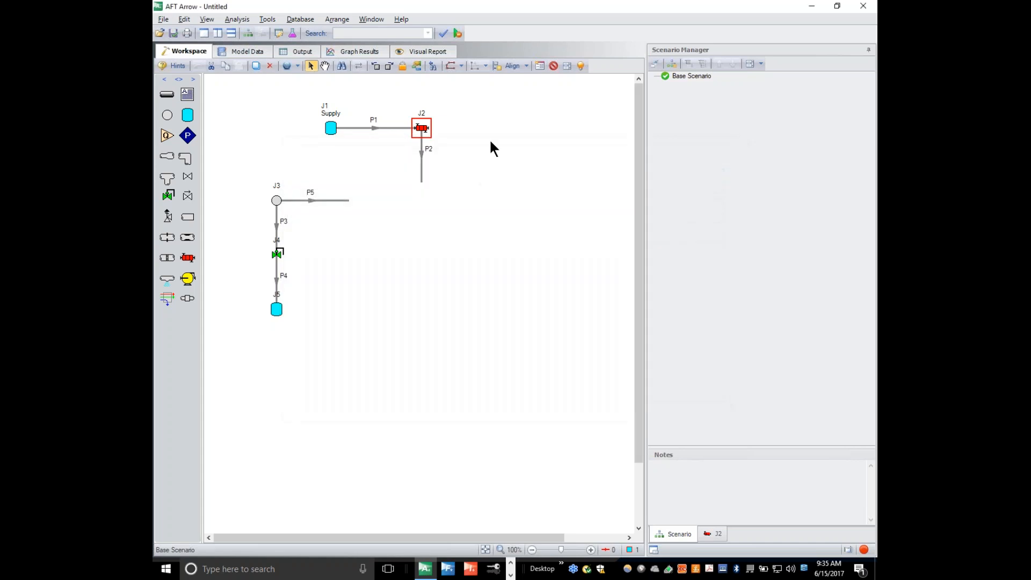
Accept branch J3's properties and define valve J4 as a flow control valve with a 5 lbm/sec mass flow setpoint.
double_click(277, 200)
left_click(656, 72)
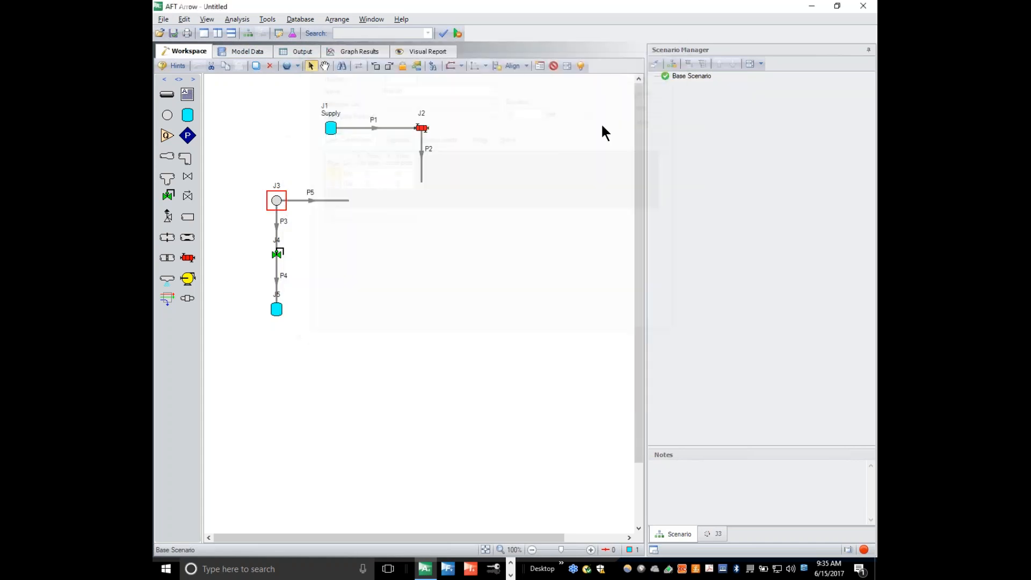
left_click(280, 257)
double_click(280, 256)
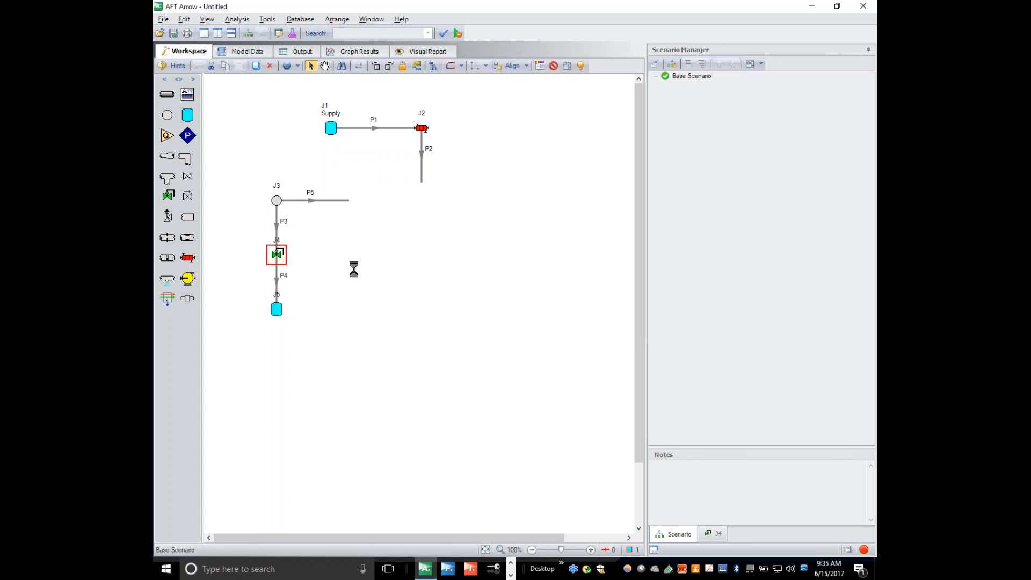
left_click(356, 233)
left_click(499, 240)
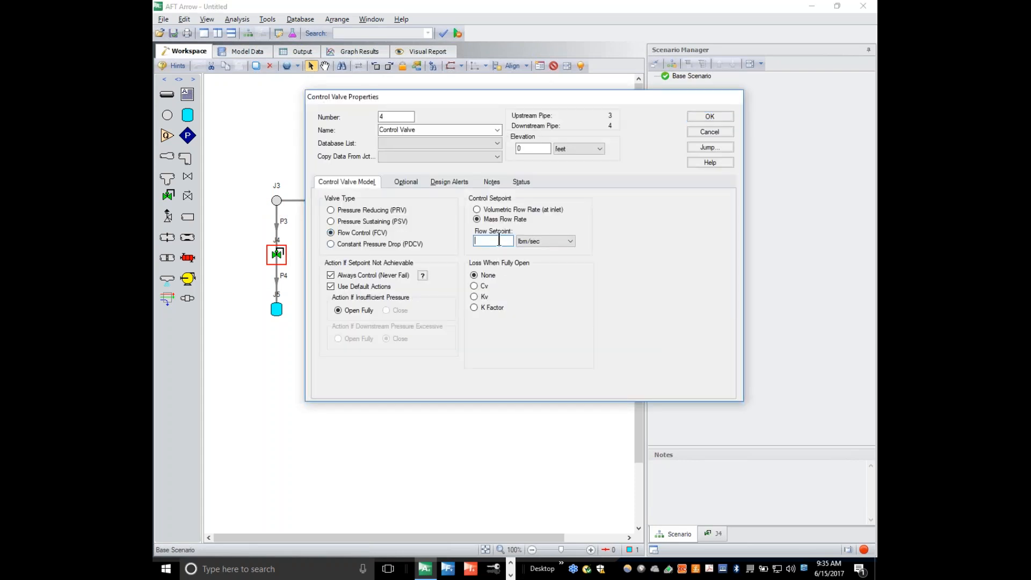
type("5")
left_click(719, 116)
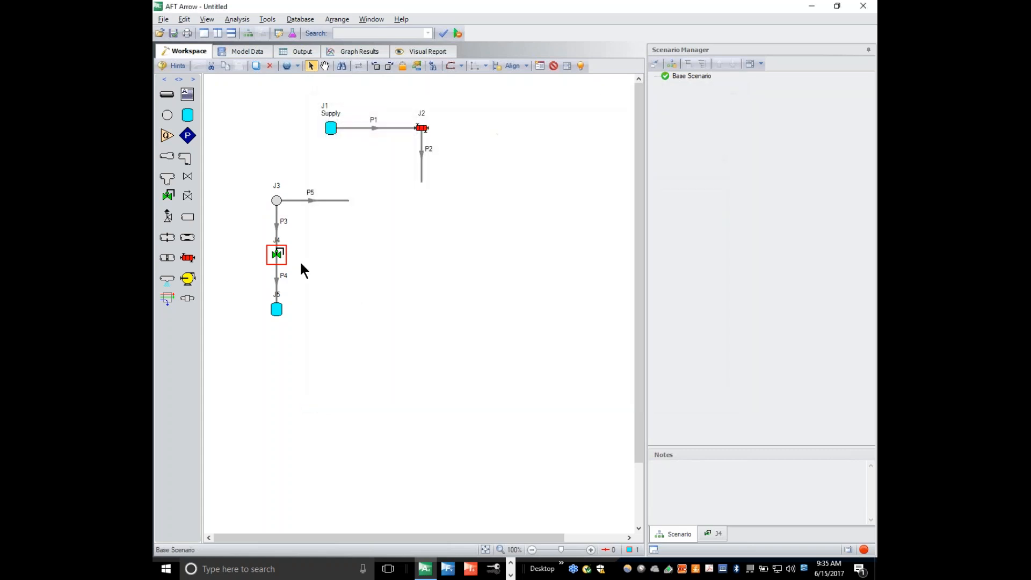
Set tank J5's pressure to 100 psia and its temperature to 500 deg. F.
double_click(281, 309)
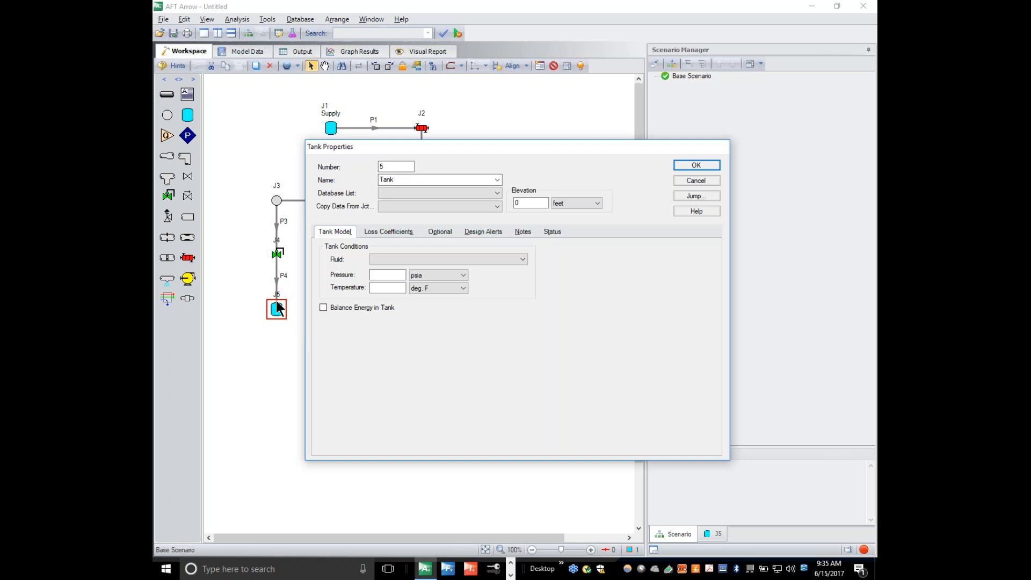
left_click(397, 276)
type("100")
left_click(390, 289)
type("500")
left_click(698, 165)
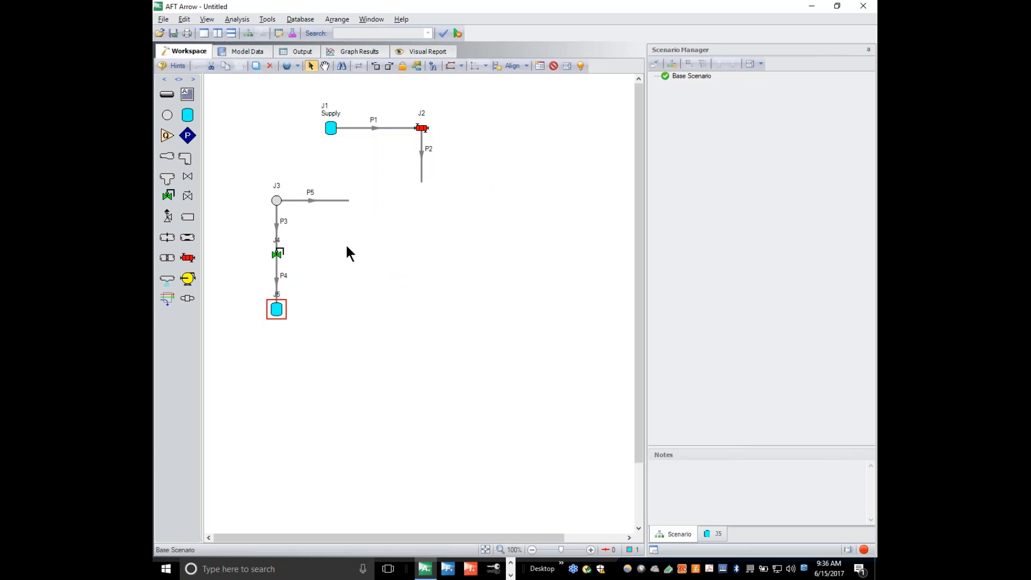
Define pipe P1 as Steel - ANSI, 4 inch, STD (schedule 40), with a length of 100 feet.
double_click(378, 129)
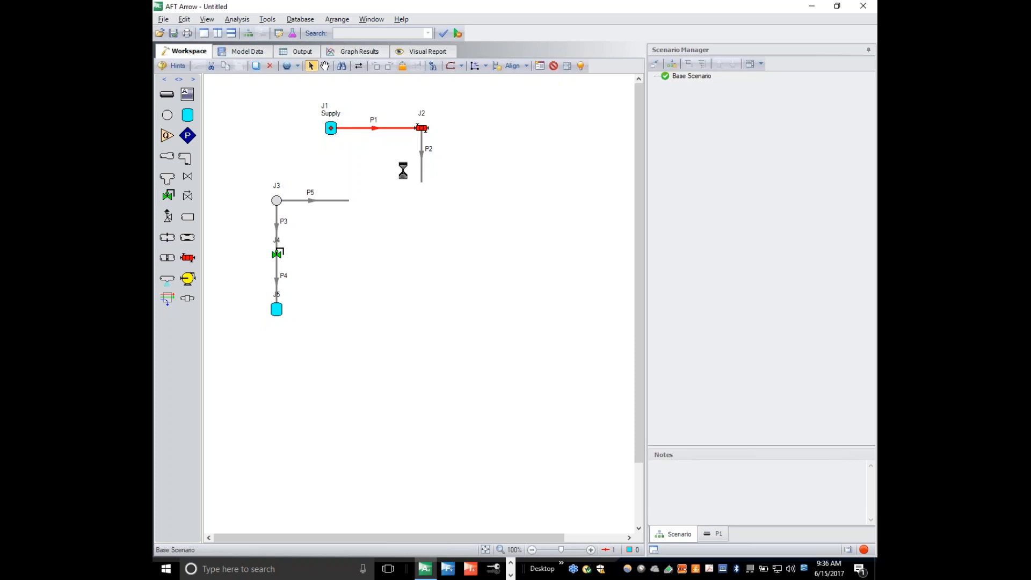
left_click(446, 236)
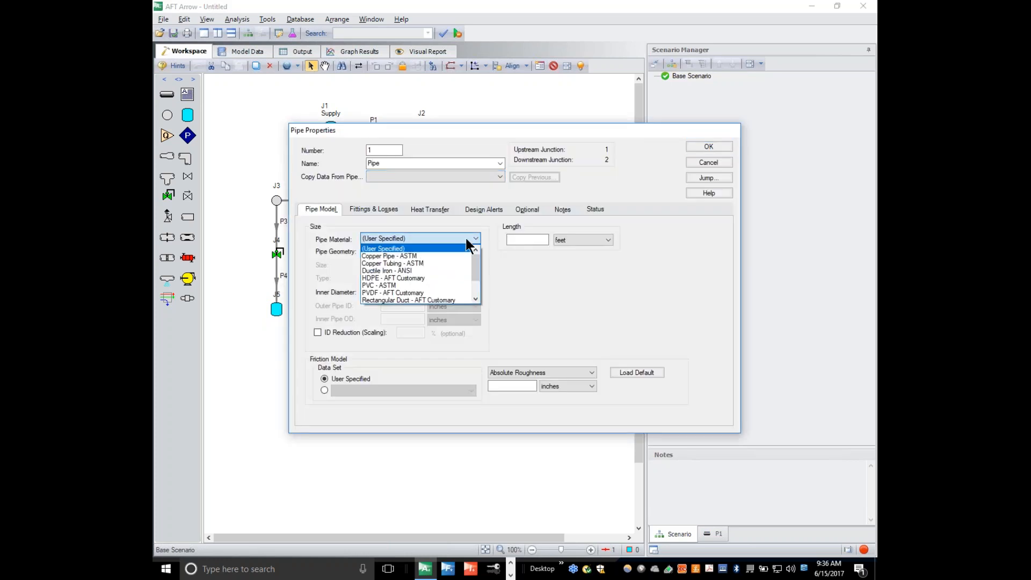
scroll(428, 275, "down", 1)
scroll(429, 275, "down", 1)
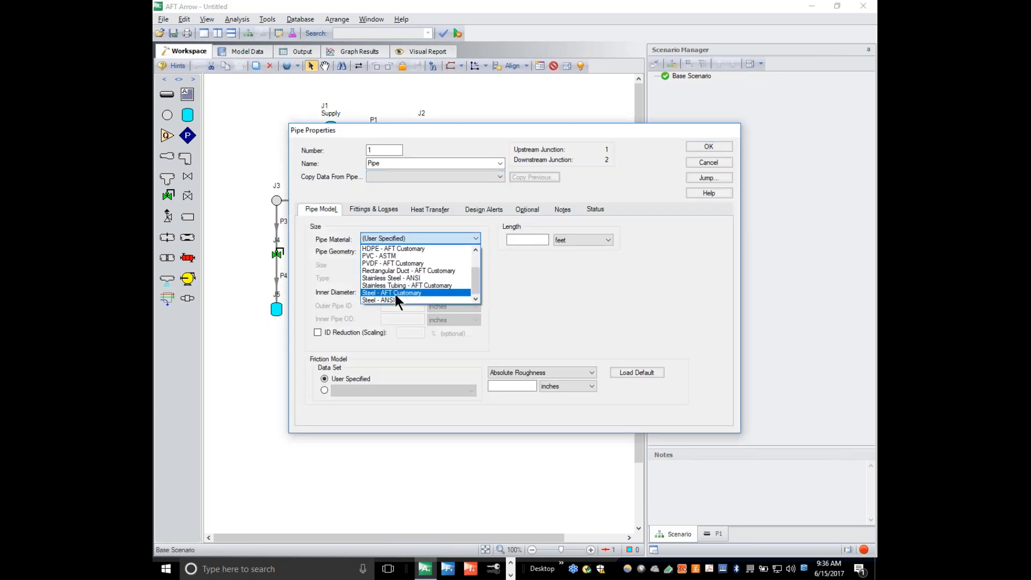
left_click(400, 299)
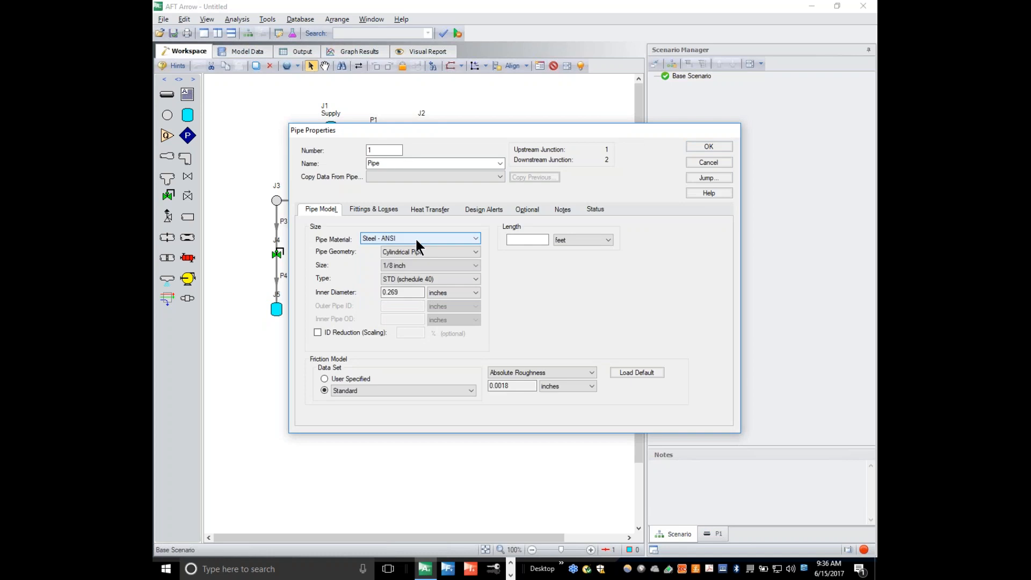
left_click(446, 264)
scroll(407, 297, "down", 3)
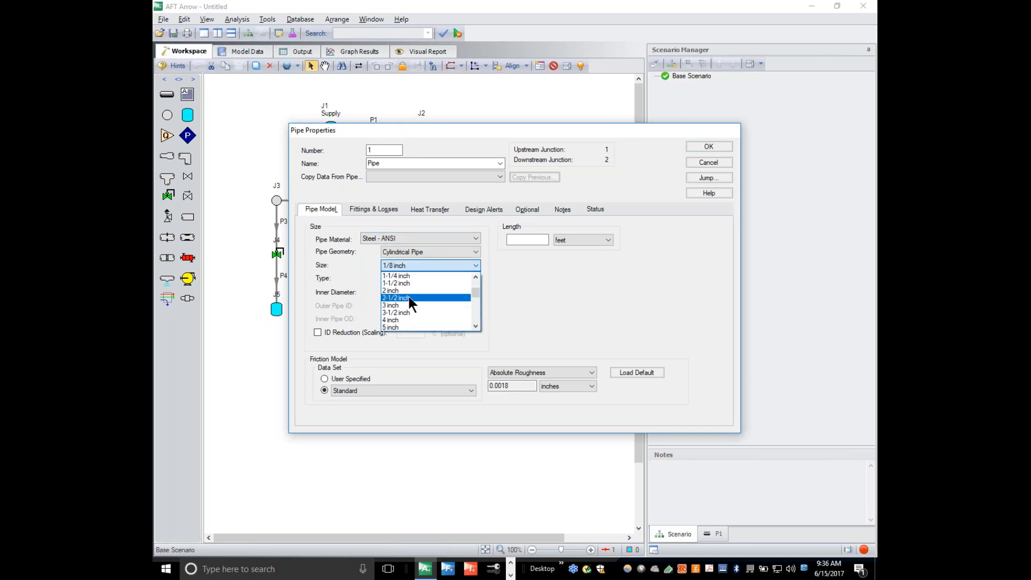
left_click(407, 298)
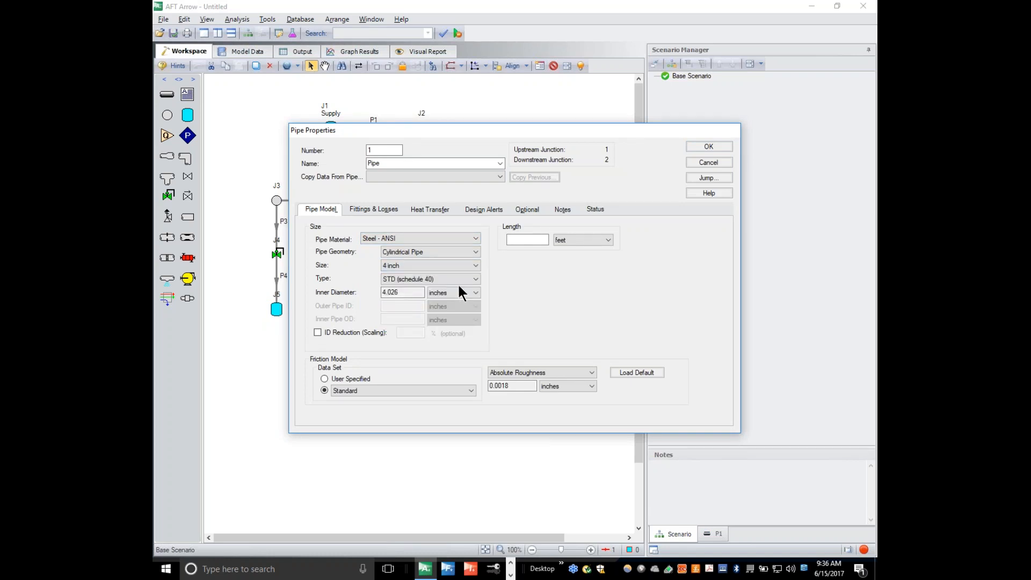
left_click(528, 240)
type("100")
left_click(712, 146)
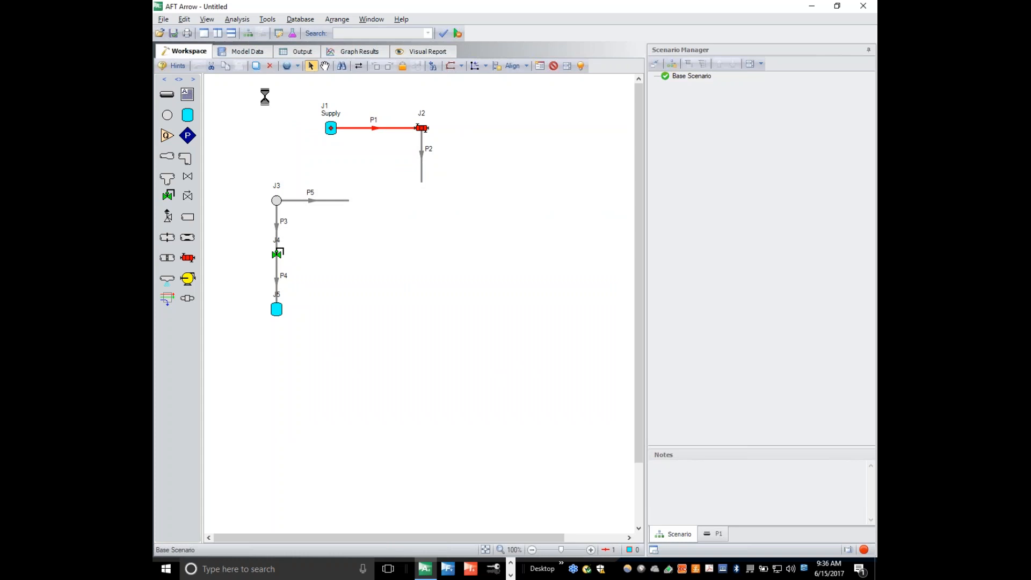
Give pipe P1 convective heat transfer with a 75 deg. F ambient temperature and an external convection coefficient of 10 Btu/hr-ft2-R.
left_click(421, 209)
left_click(434, 231)
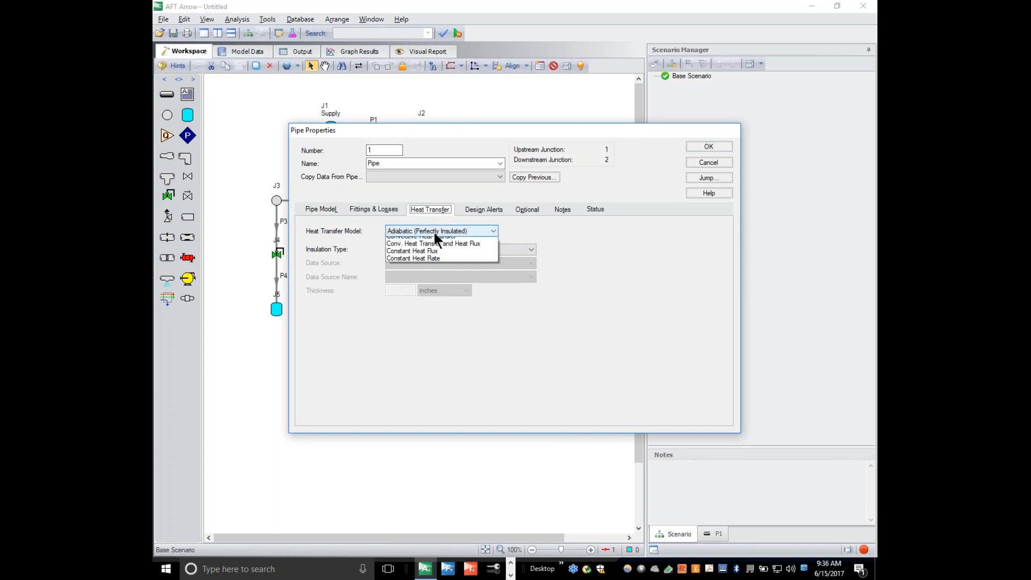
left_click(446, 251)
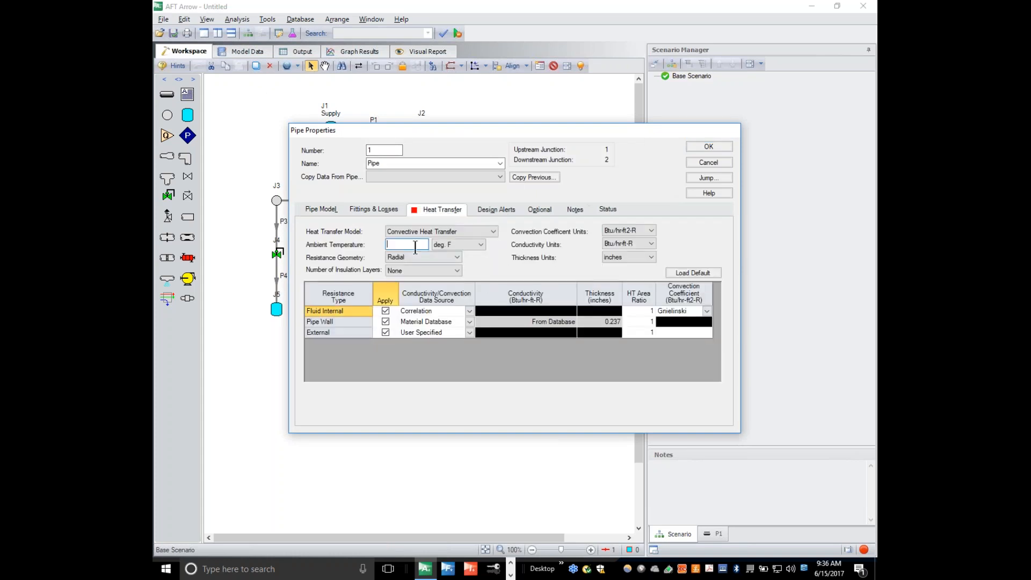
type("75")
left_click(691, 333)
type("10")
key("Return")
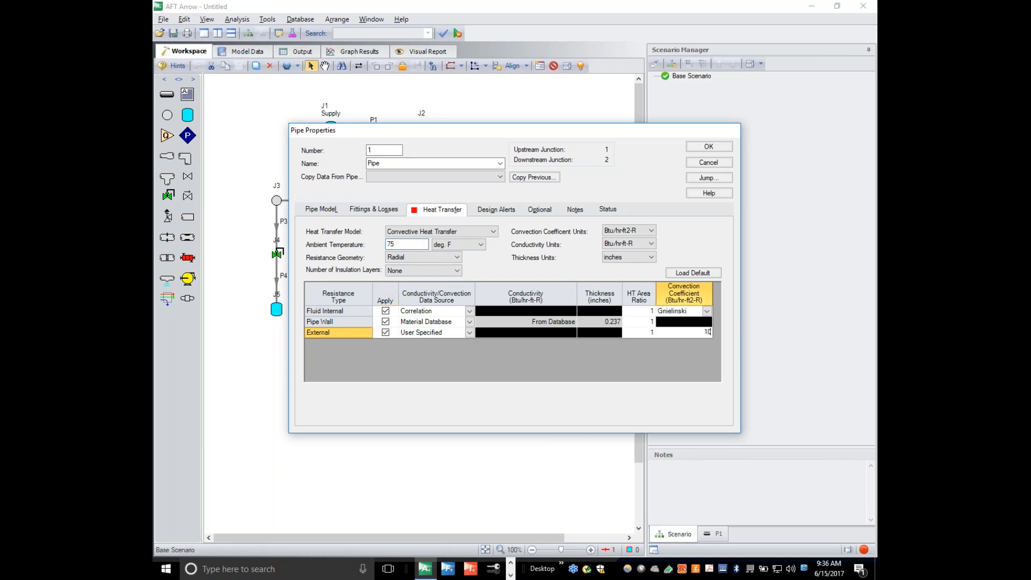
left_click(718, 148)
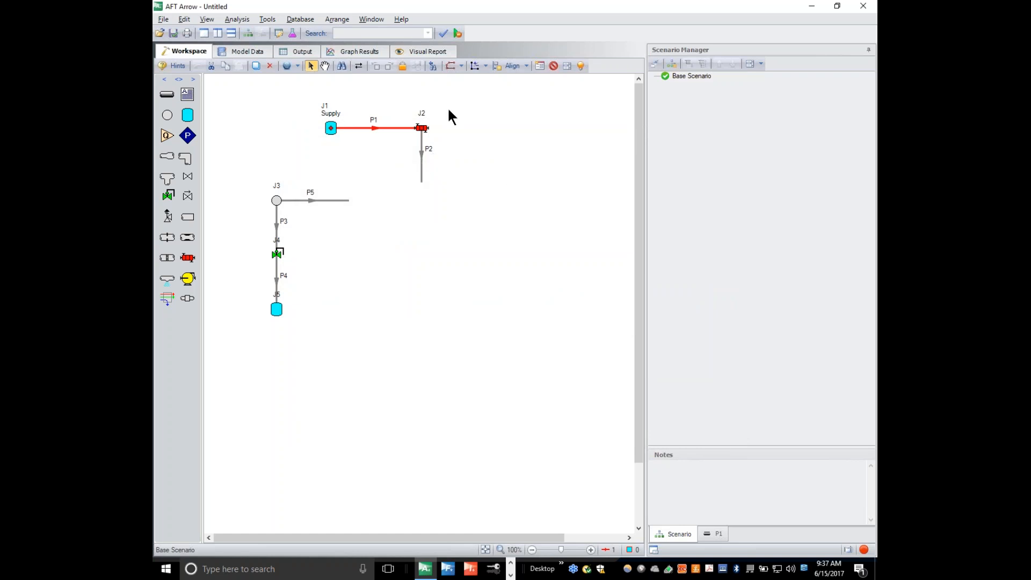
Copy all parameters from pipe 1 to pipe P2, including its convective heat transfer data.
left_click(422, 153)
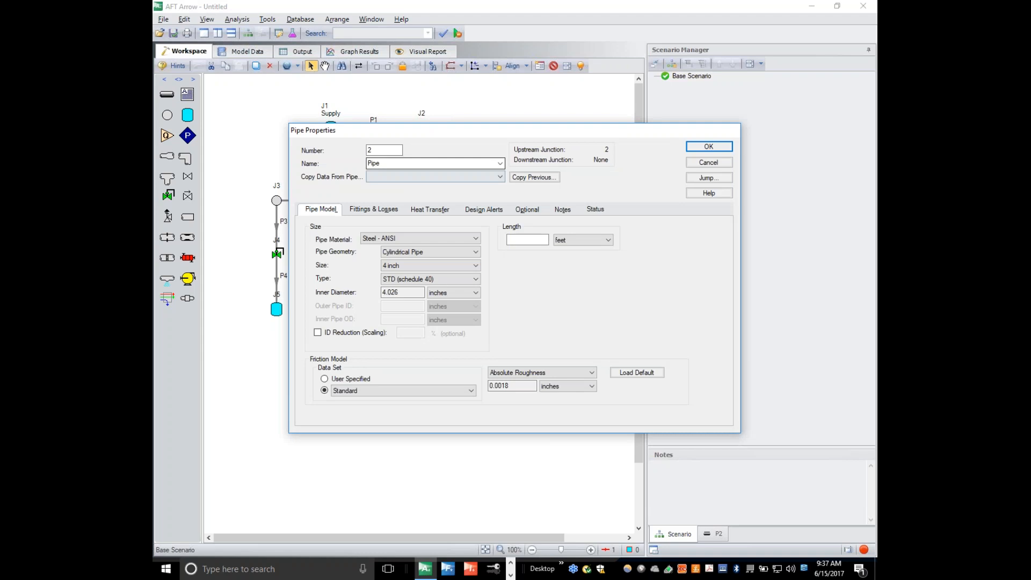
left_click(483, 179)
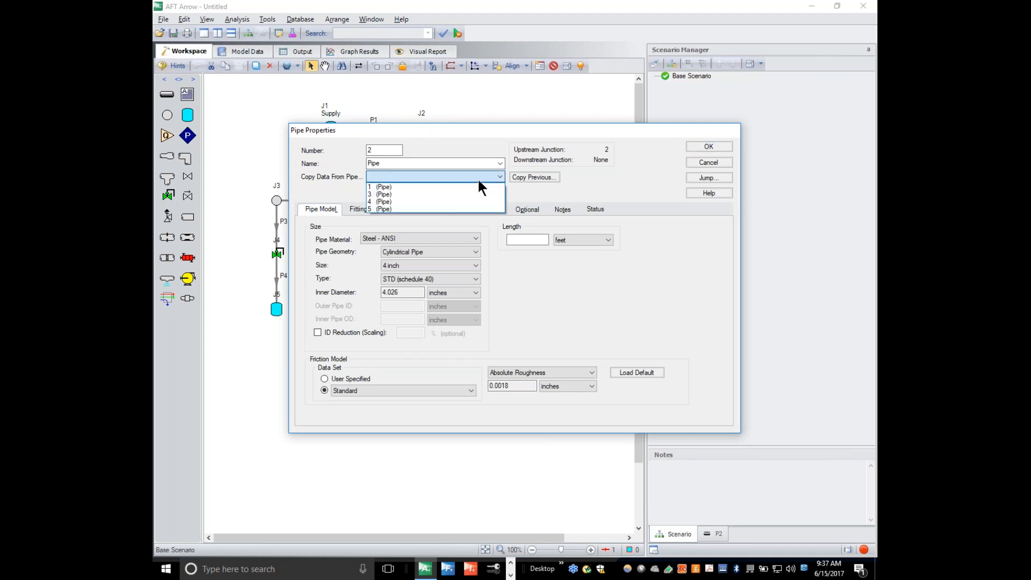
left_click(426, 187)
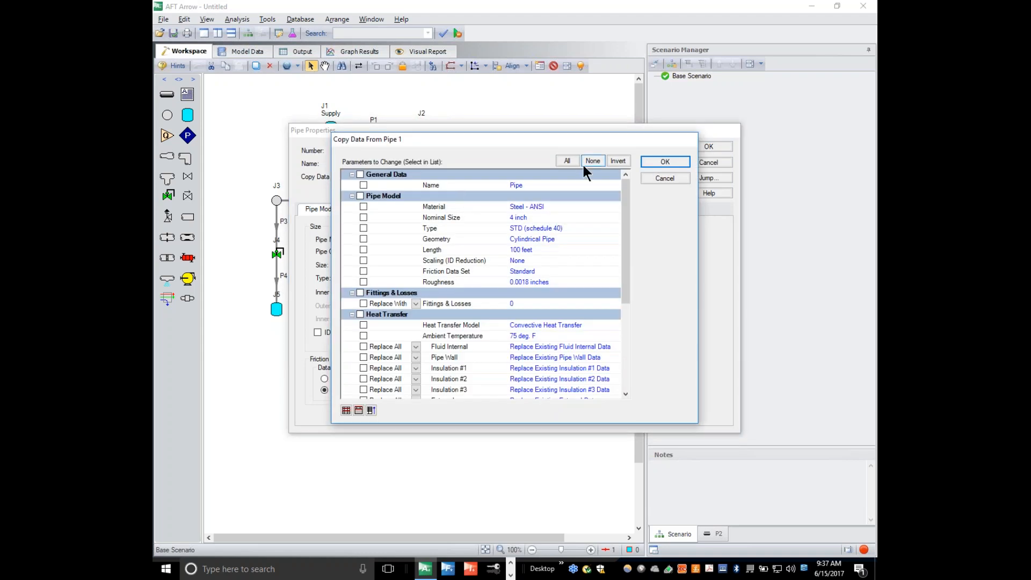
left_click(571, 161)
scroll(572, 319, "down", 2)
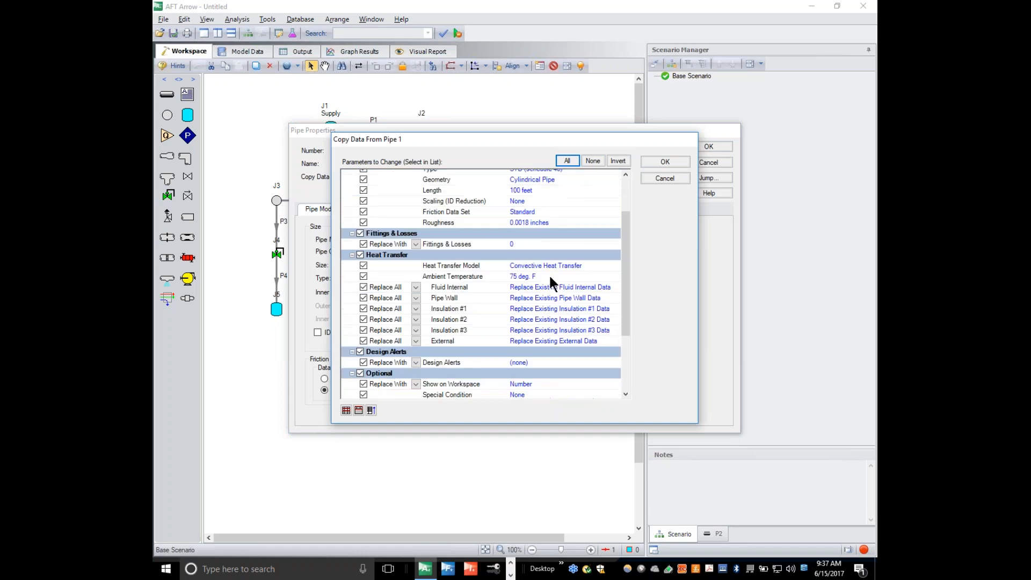
scroll(621, 221, "up", 3)
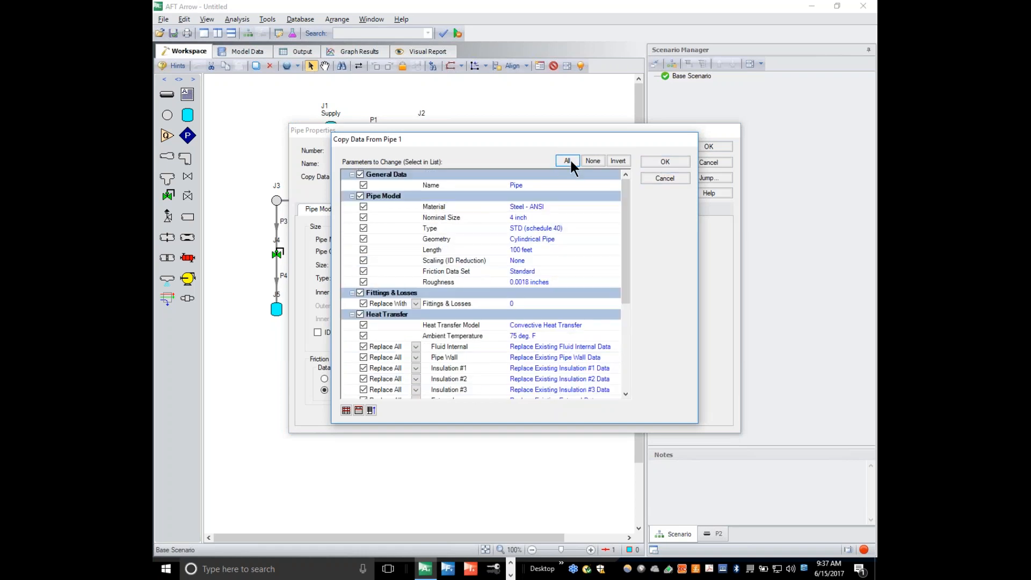
left_click(648, 158)
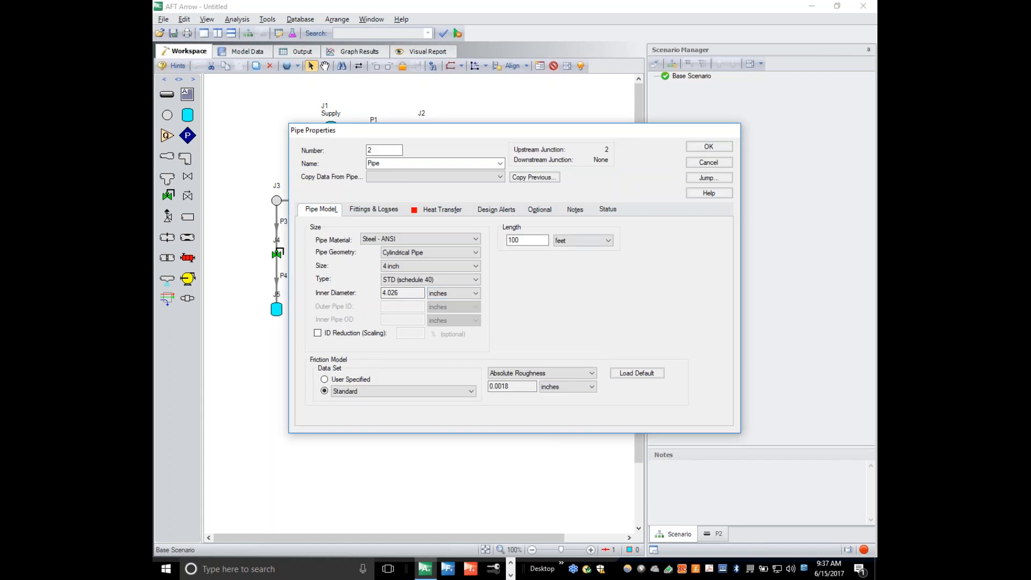
Set pipe P2's length to 20 feet and accept its properties.
left_click(528, 242)
key("BackSpace")
key("BackSpace")
type("20")
left_click(709, 146)
Copy all parameters from pipe 2 to pipe P5, check its heat transfer data and accept its properties.
left_click(324, 201)
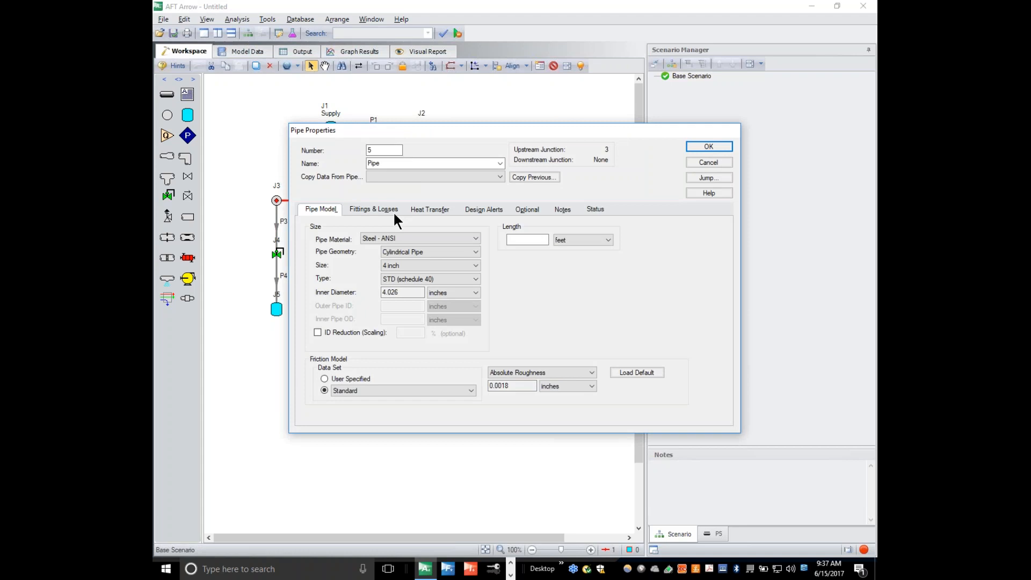
left_click(410, 177)
left_click(388, 191)
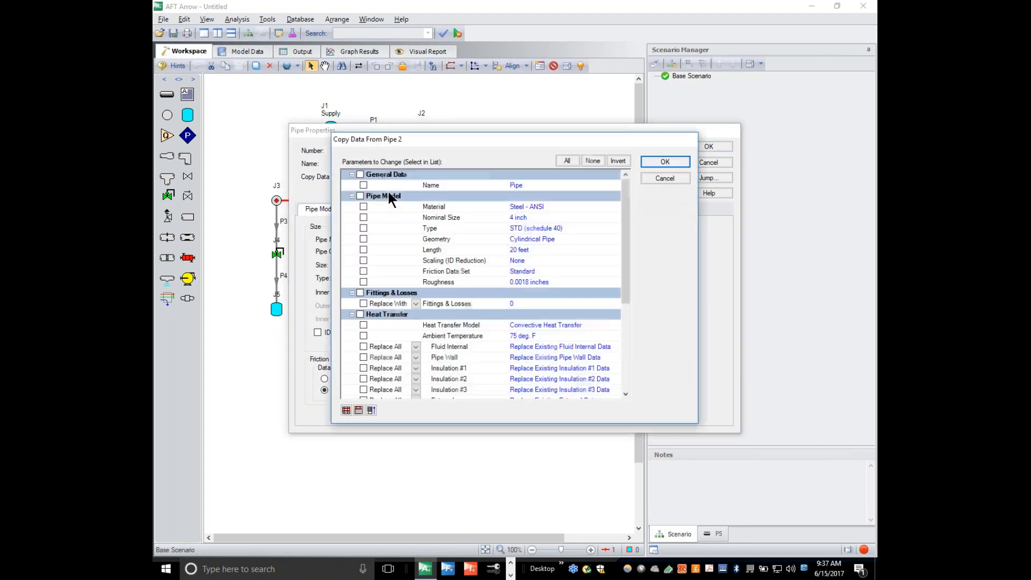
left_click_drag(453, 138, 379, 148)
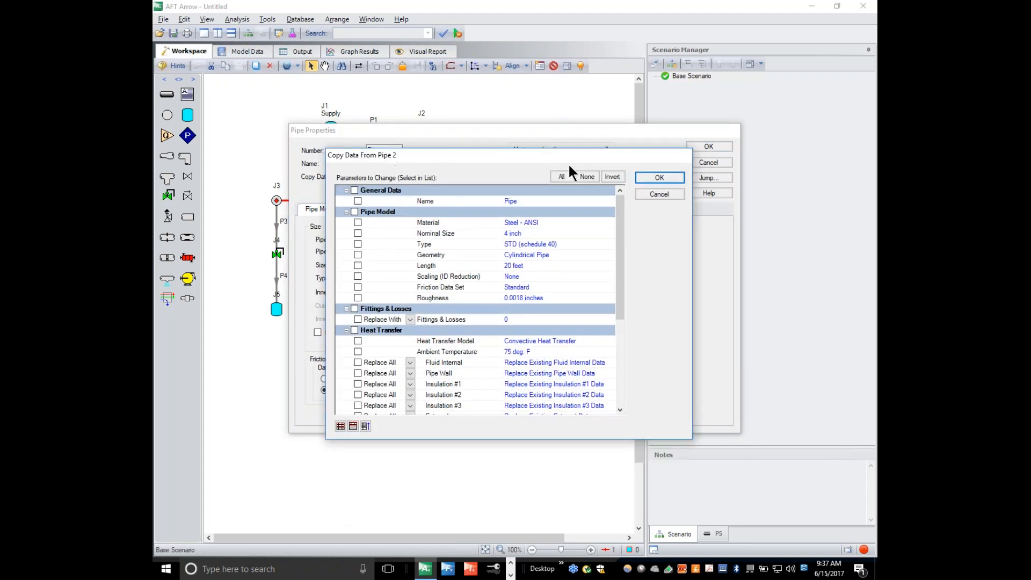
left_click(560, 176)
left_click(650, 176)
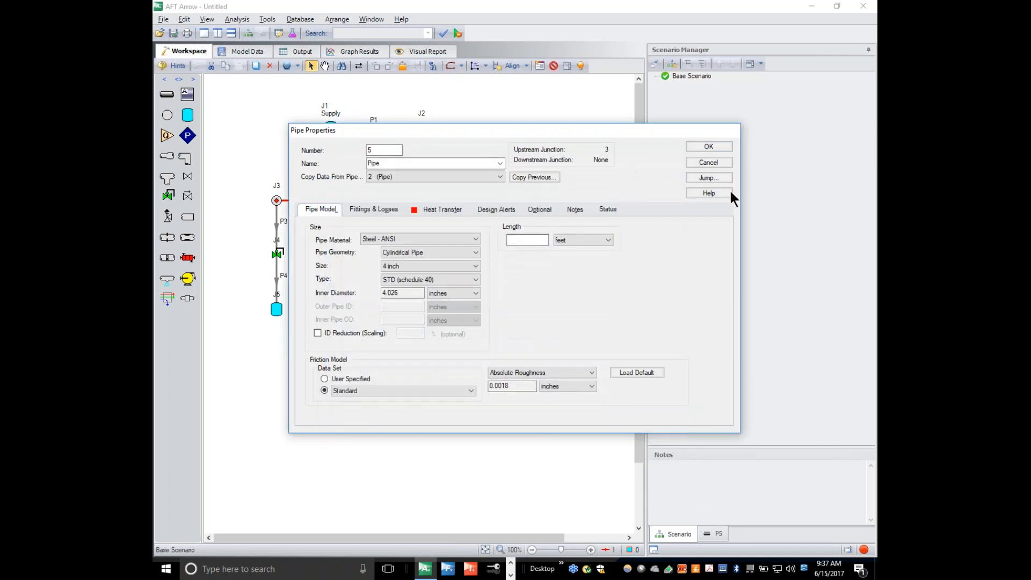
left_click(437, 209)
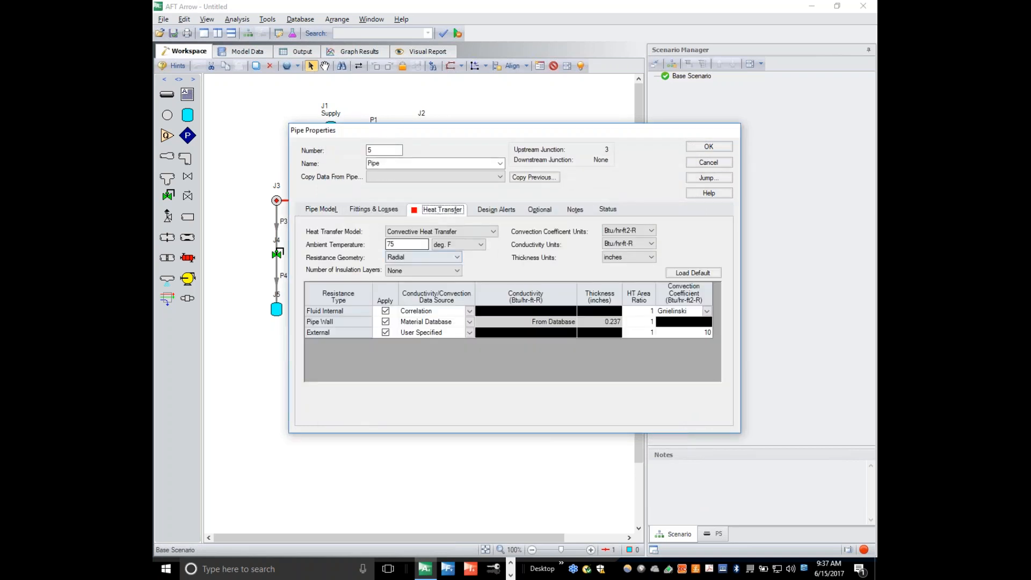
left_click(723, 145)
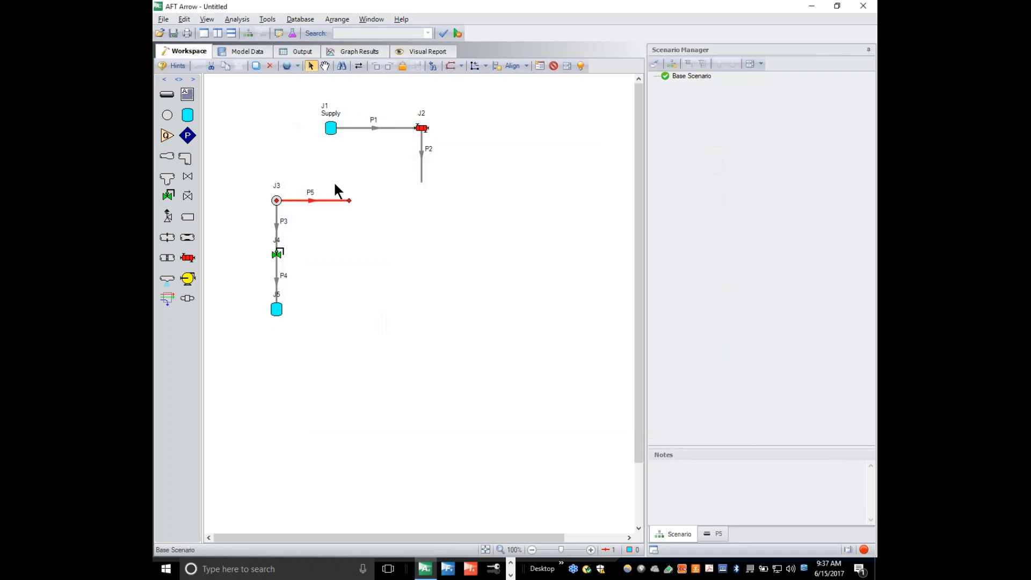
Copy all parameters from pipe 2 to pipe P3 between branch J3 and valve J4.
double_click(276, 230)
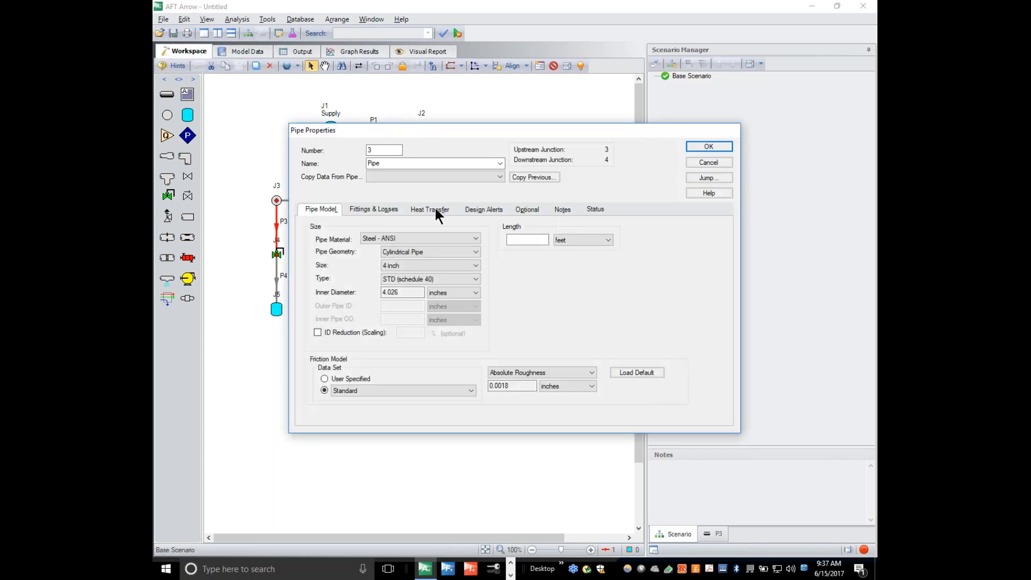
left_click(417, 176)
left_click(383, 189)
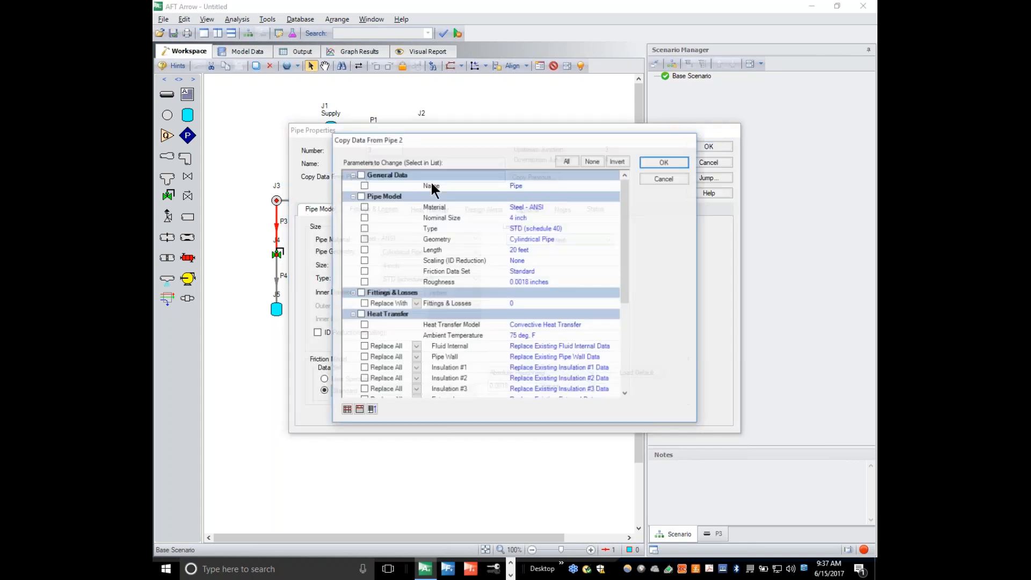
left_click(568, 163)
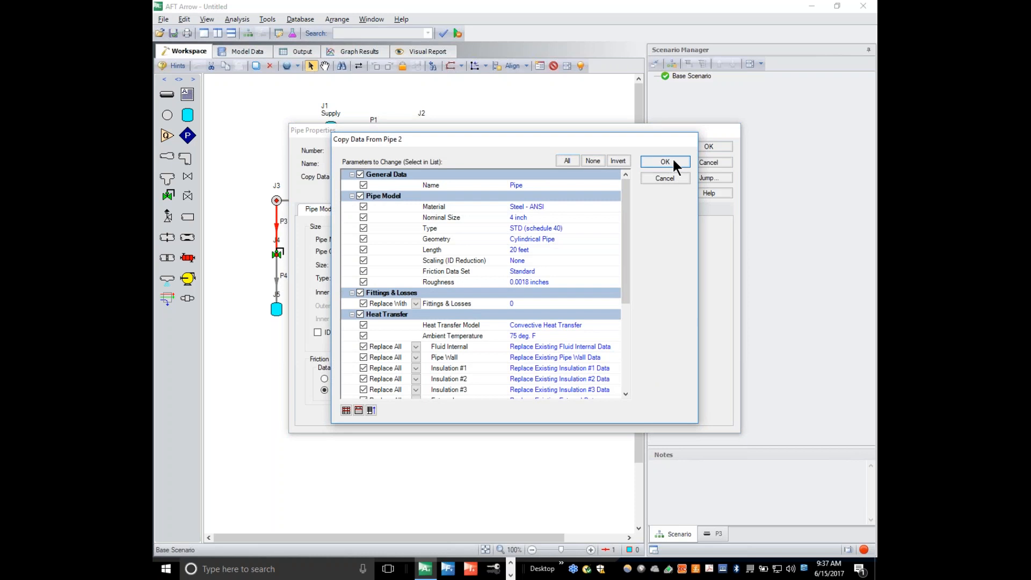
left_click(672, 159)
Set pipe P3's size to 3 inch and its length to 4 feet, then accept its properties.
left_click(424, 267)
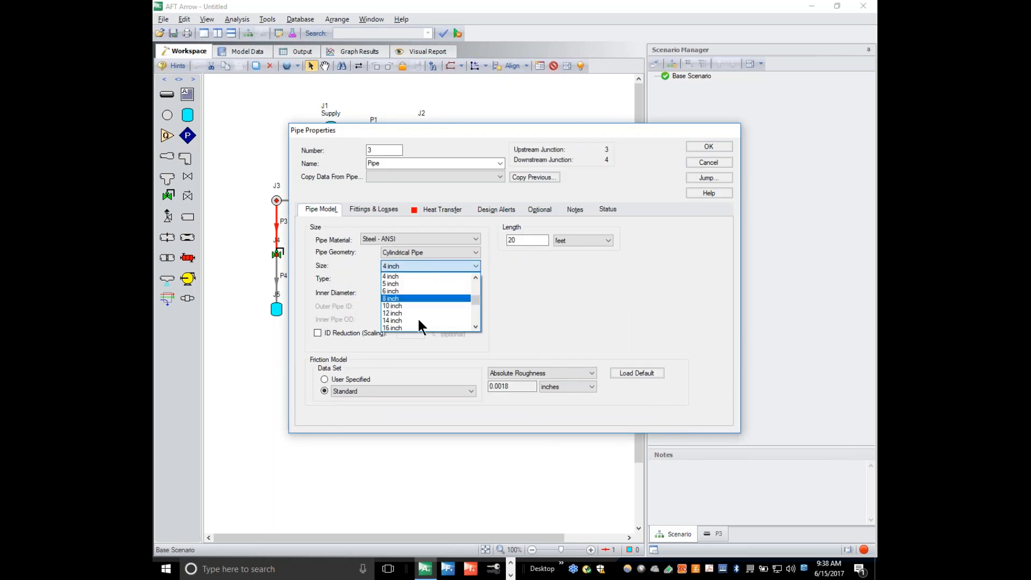
left_click(476, 279)
left_click(475, 276)
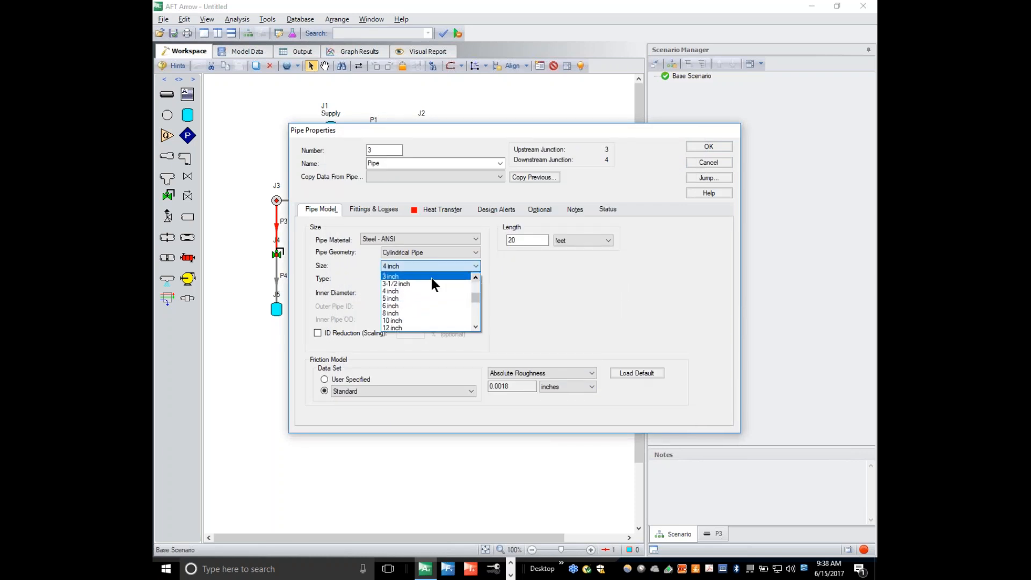
left_click(421, 278)
double_click(533, 239)
type("4")
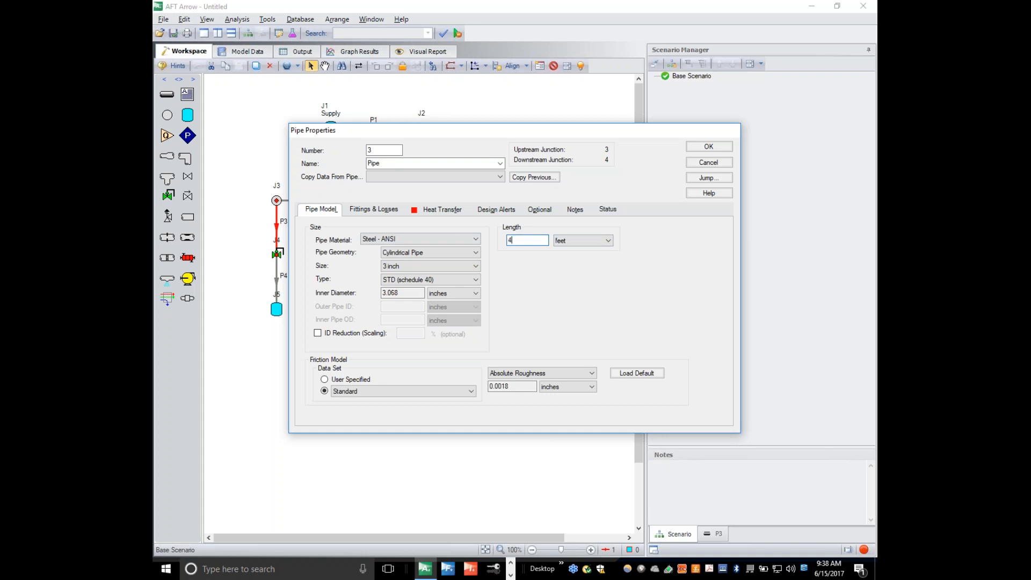
left_click(706, 148)
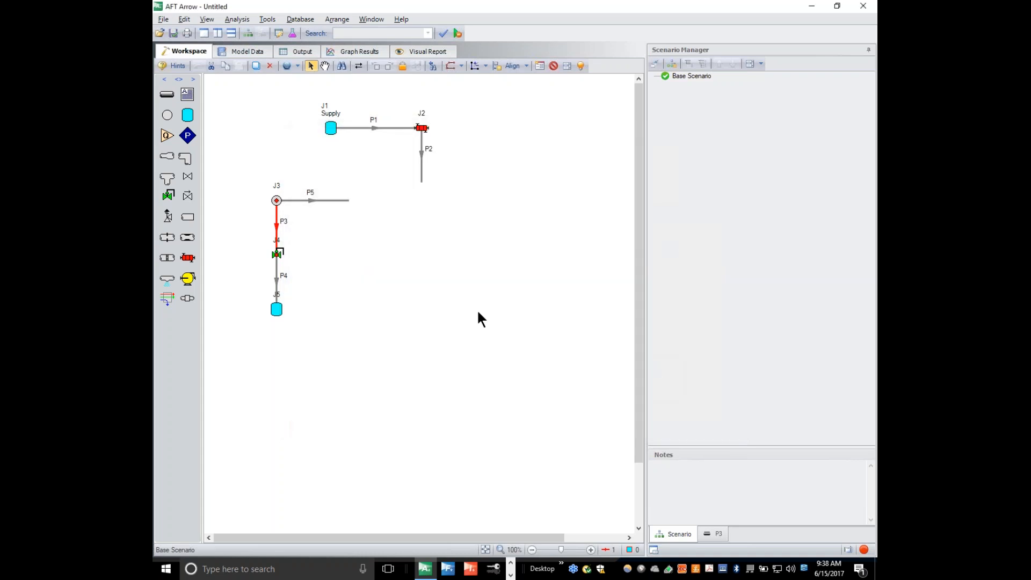
Copy all parameters from pipe 3 to pipe P4 and accept its properties.
left_click(276, 280)
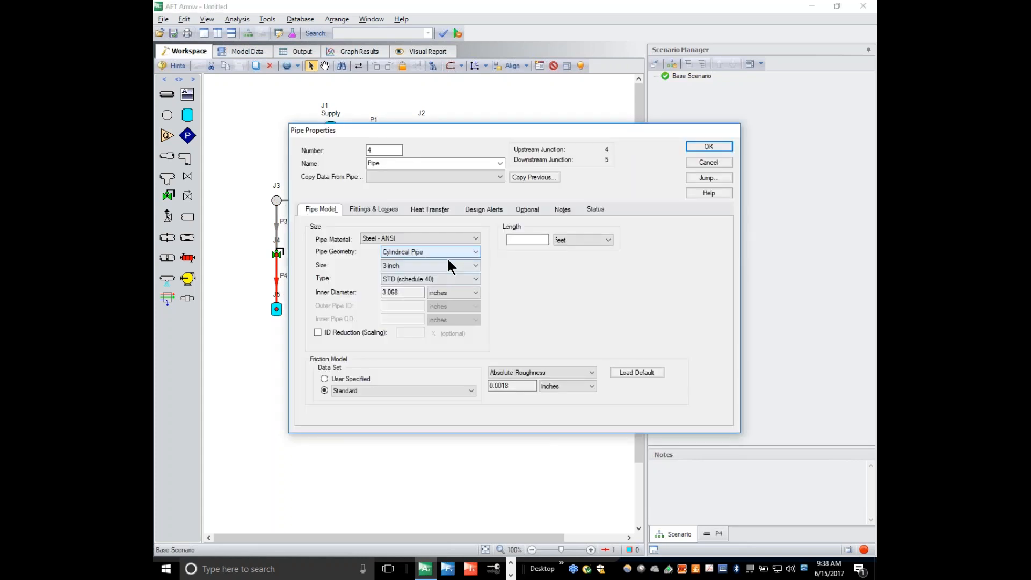
left_click(396, 178)
left_click(389, 197)
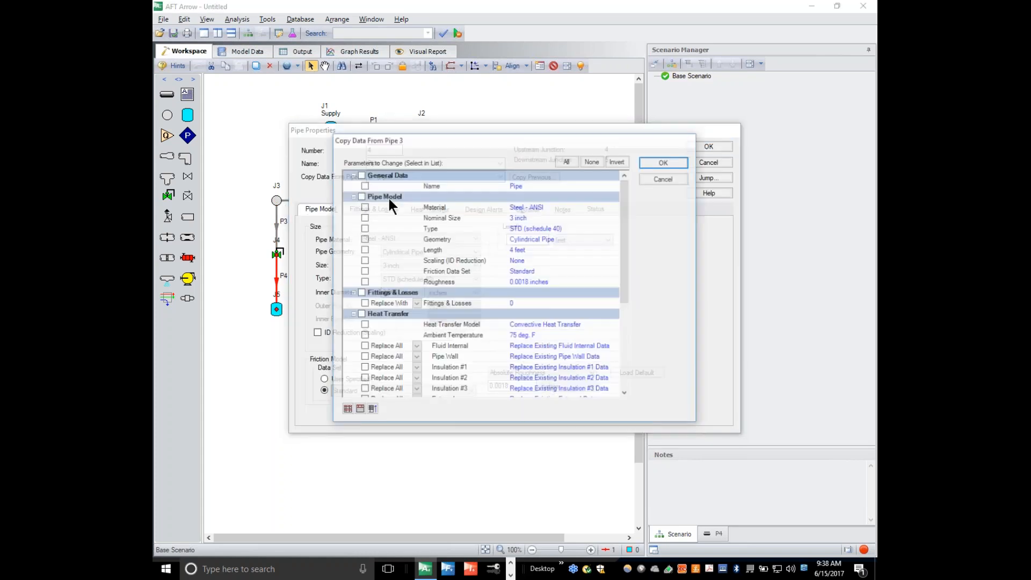
left_click(569, 160)
left_click(669, 159)
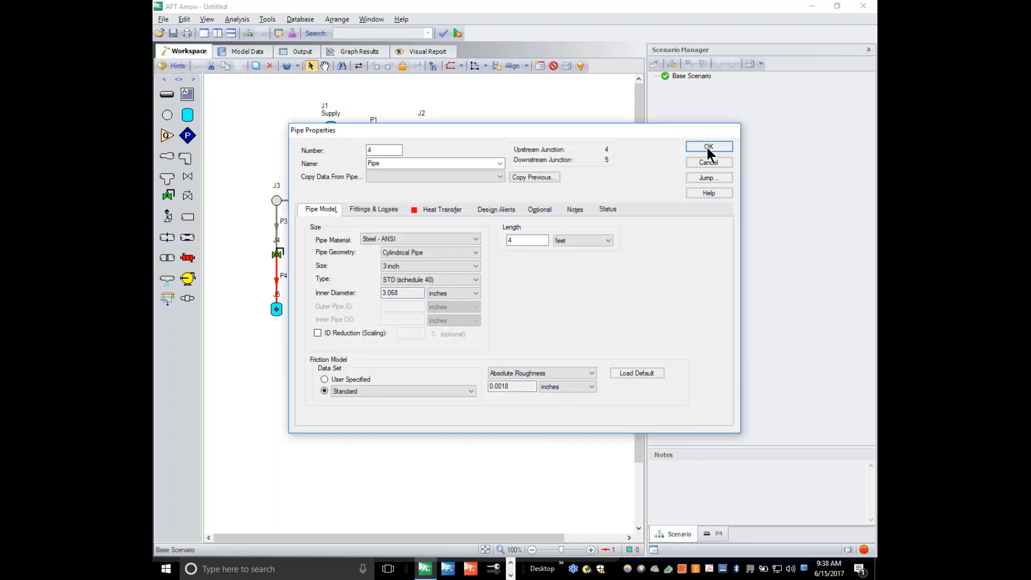
left_click(708, 147)
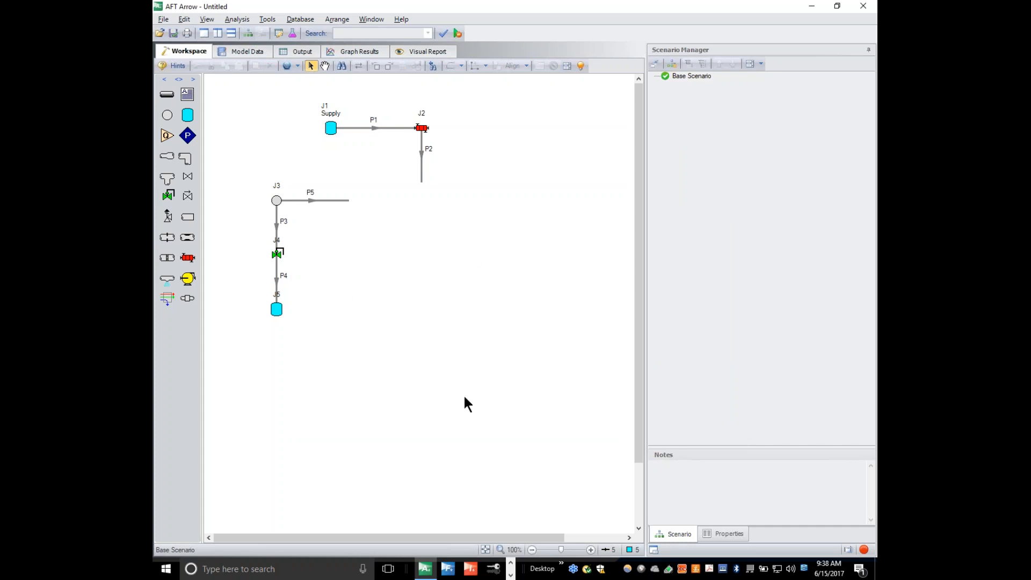
Duplicate junctions J3 to J5 with pipes P3, P4 and P5, placing the copy's branch junction at P5's open end.
left_click_drag(242, 177, 378, 362)
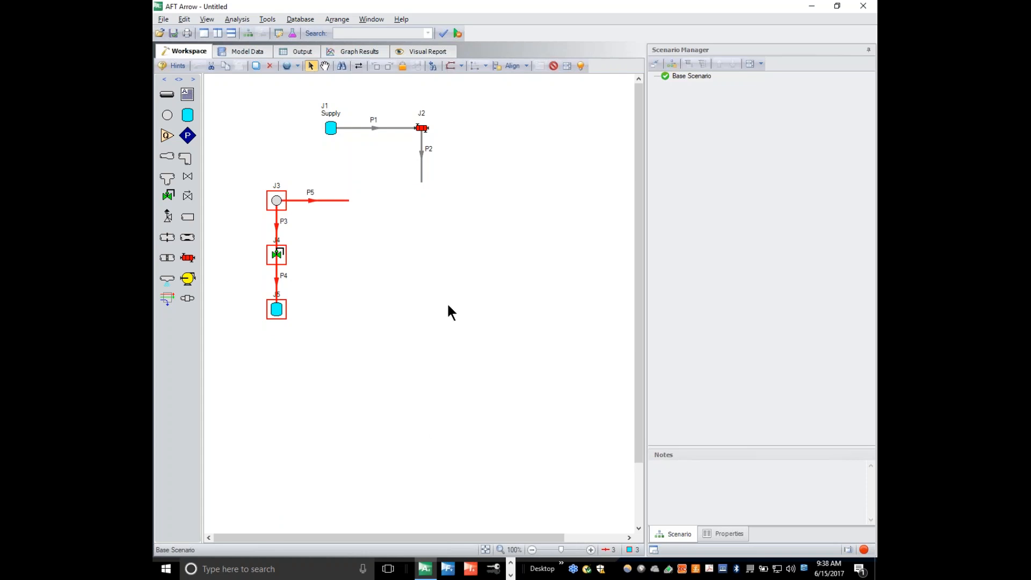
left_click(185, 19)
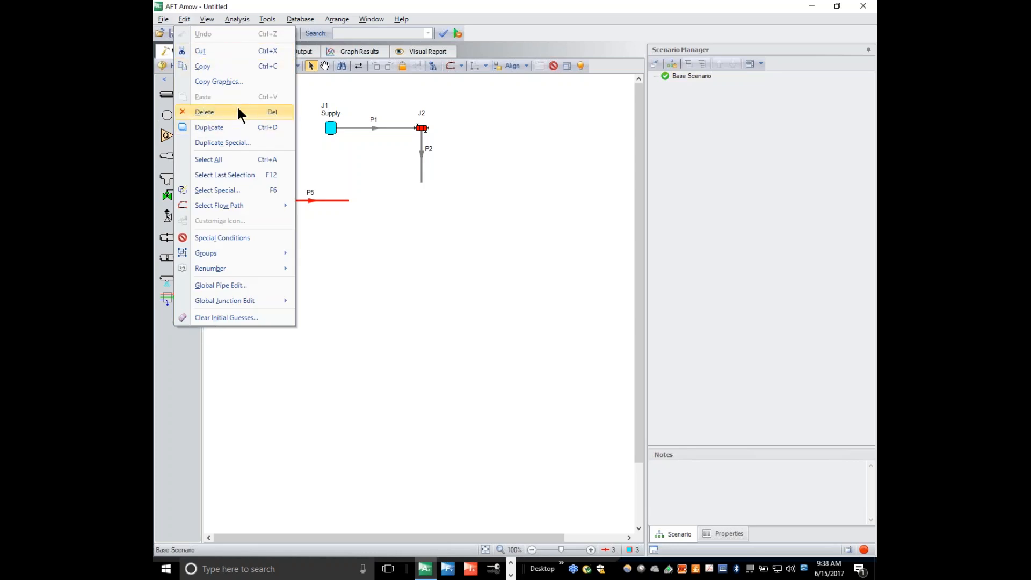
left_click(232, 127)
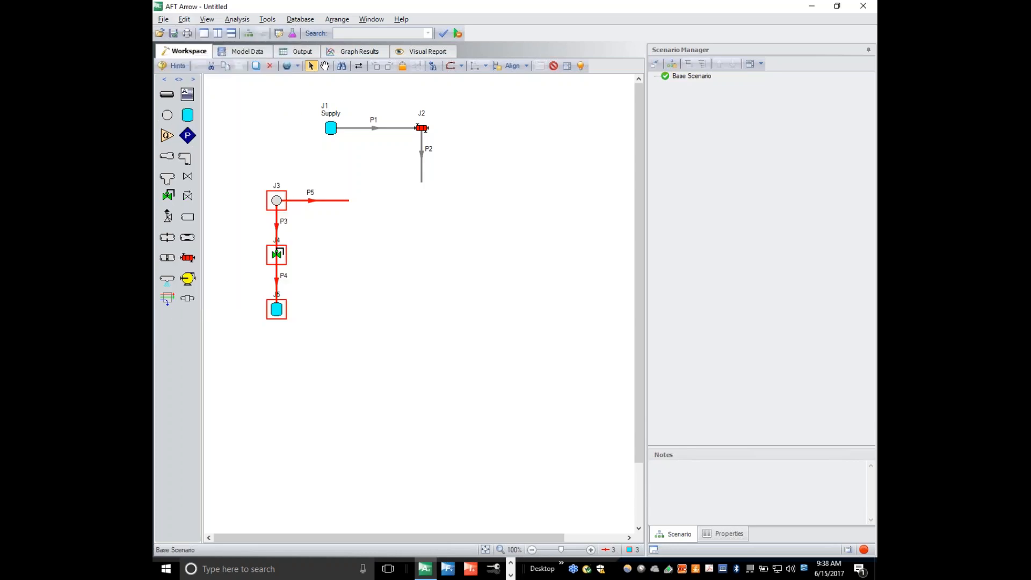
left_click_drag(334, 268, 382, 244)
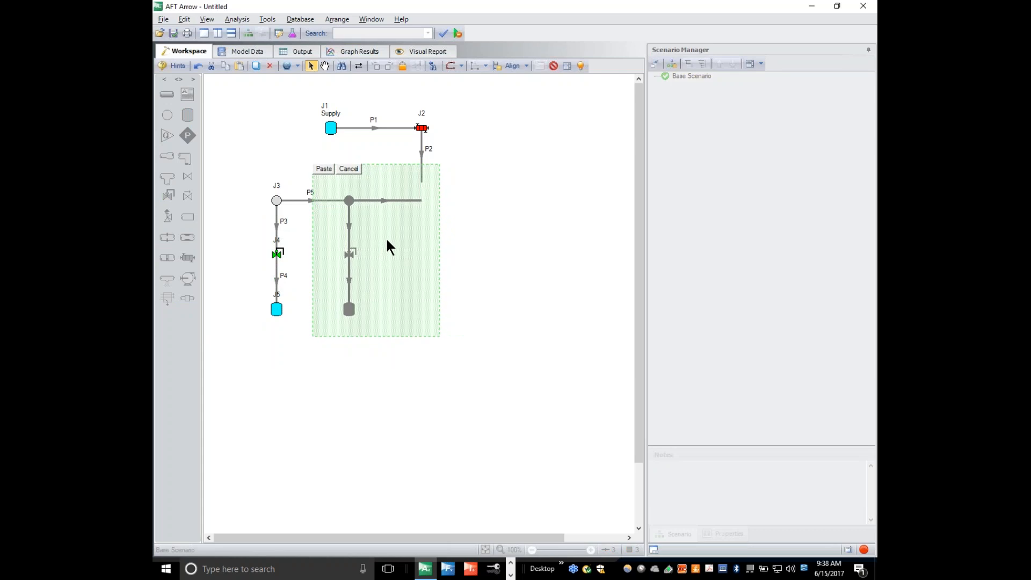
left_click(323, 169)
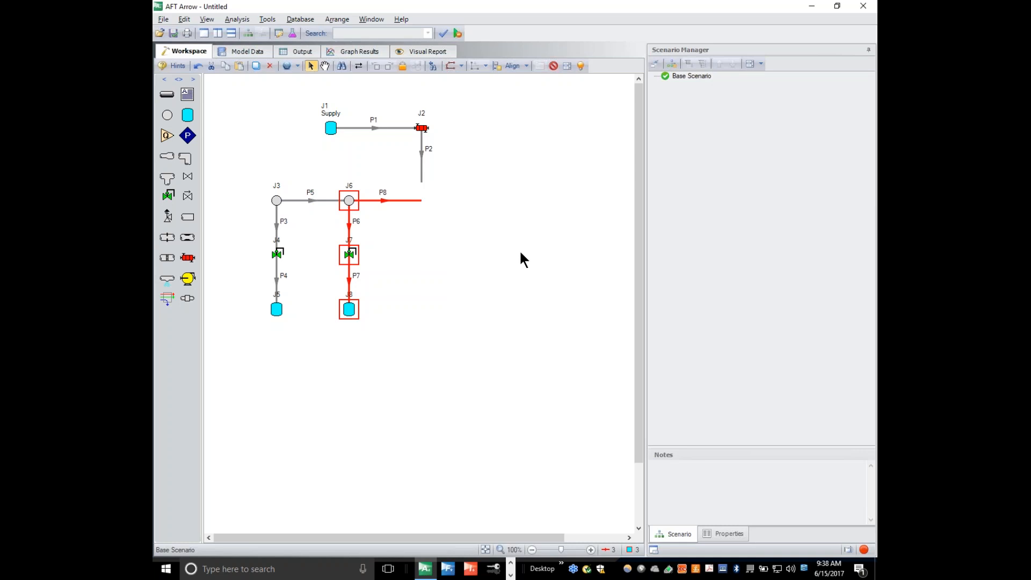
Duplicate the branch, valve and tank assembly three more times, placing each copy at the open end of the previous horizontal pipe.
key("ctrl+d")
left_click_drag(398, 237, 440, 220)
left_click(398, 169)
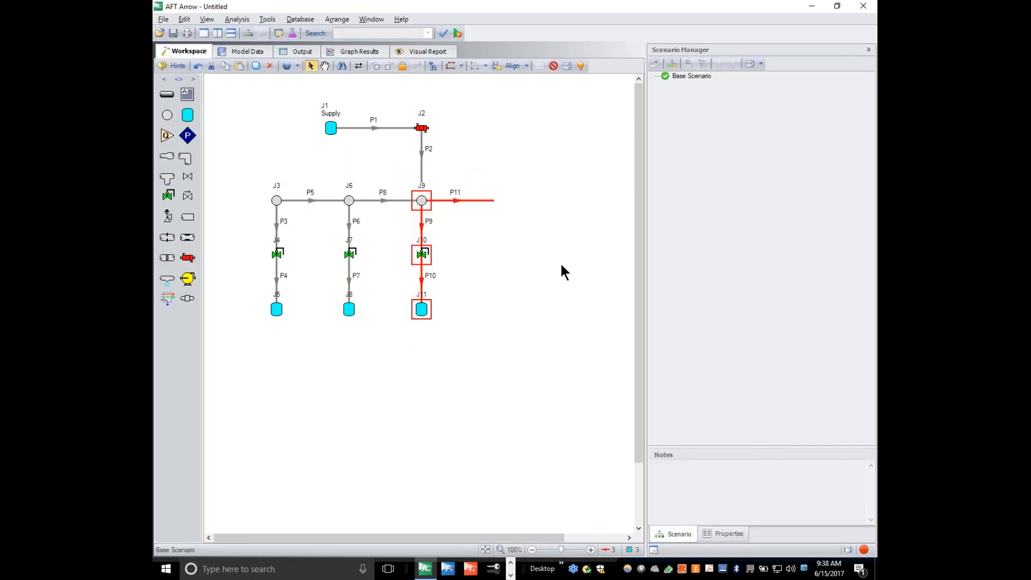
key("ctrl+d")
left_click_drag(486, 261, 528, 237)
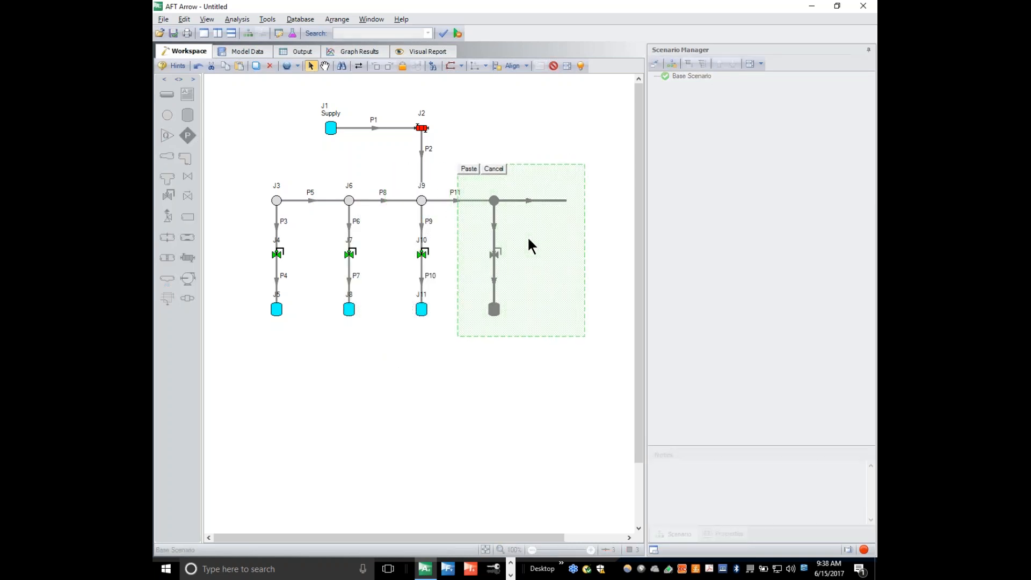
left_click(469, 169)
key("ctrl+d")
left_click_drag(543, 280, 595, 249)
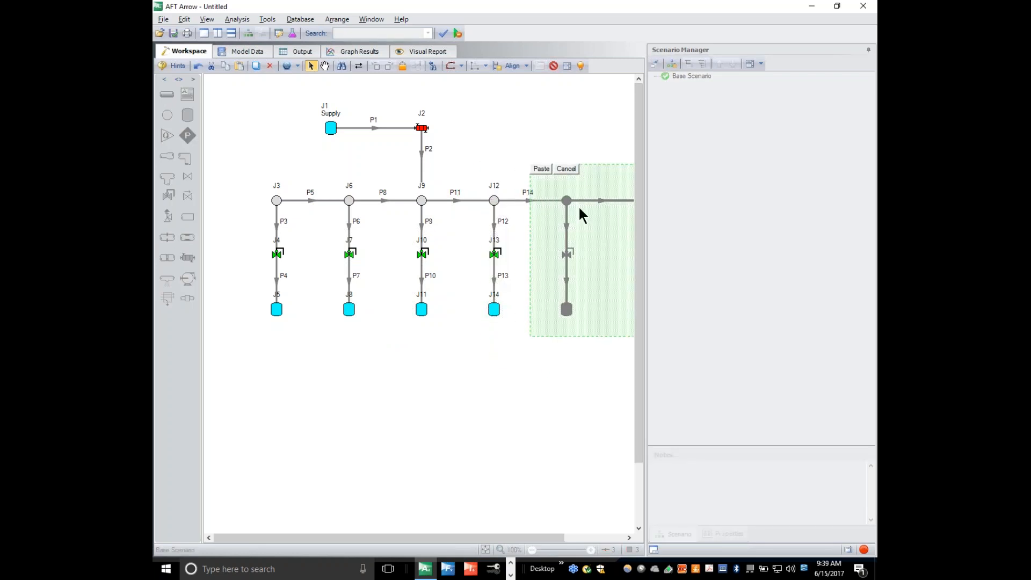
left_click(543, 170)
Delete the unconnected pipe P17 beyond J15 and connect the free end of pipe P2 to branch J9.
left_click(601, 200)
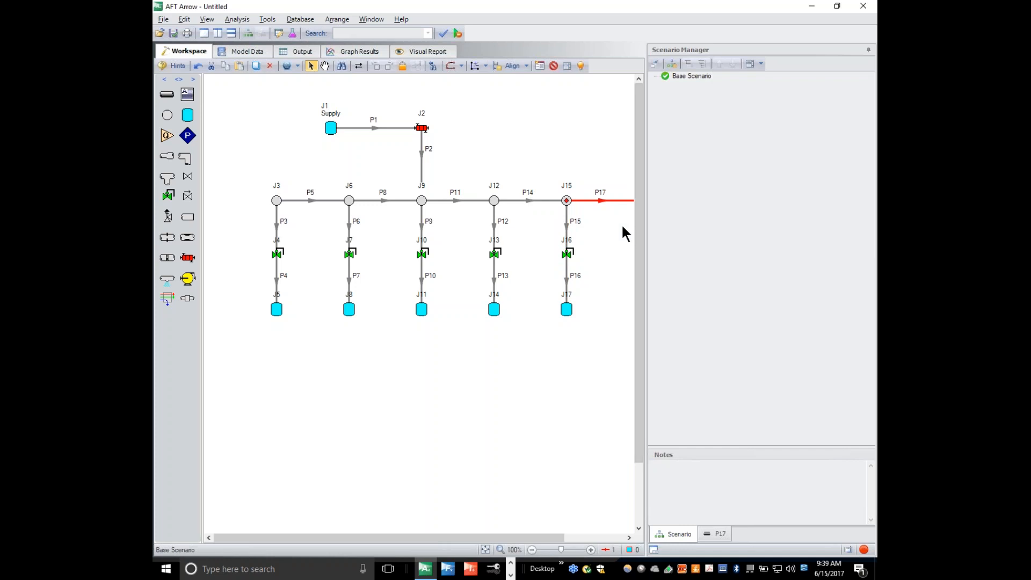
key("Delete")
left_click(427, 183)
left_click_drag(422, 184, 423, 201)
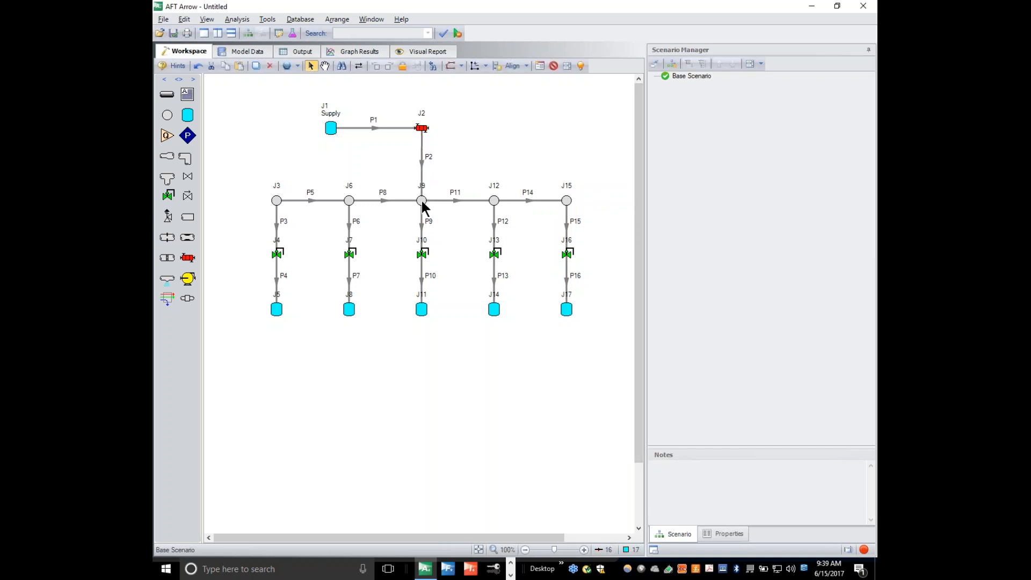
Reverse the flow direction of pipes P8 and P5.
left_click(400, 201)
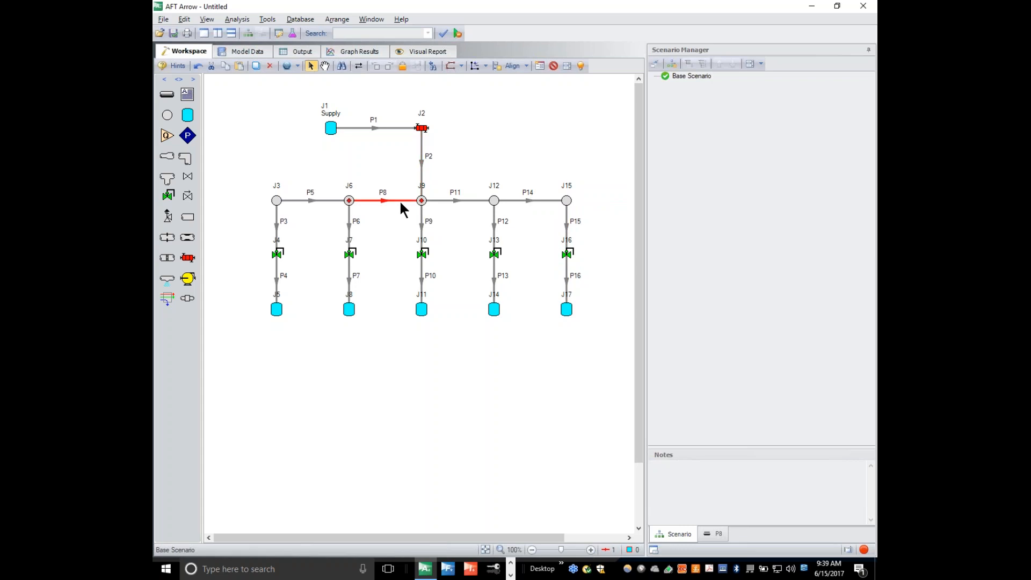
left_click(314, 200, "shift")
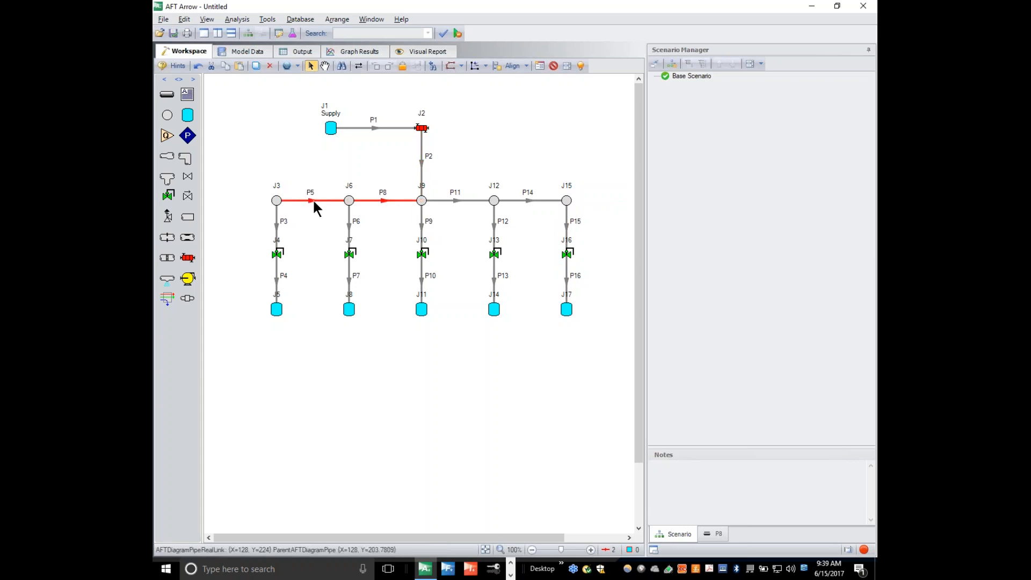
left_click(359, 66)
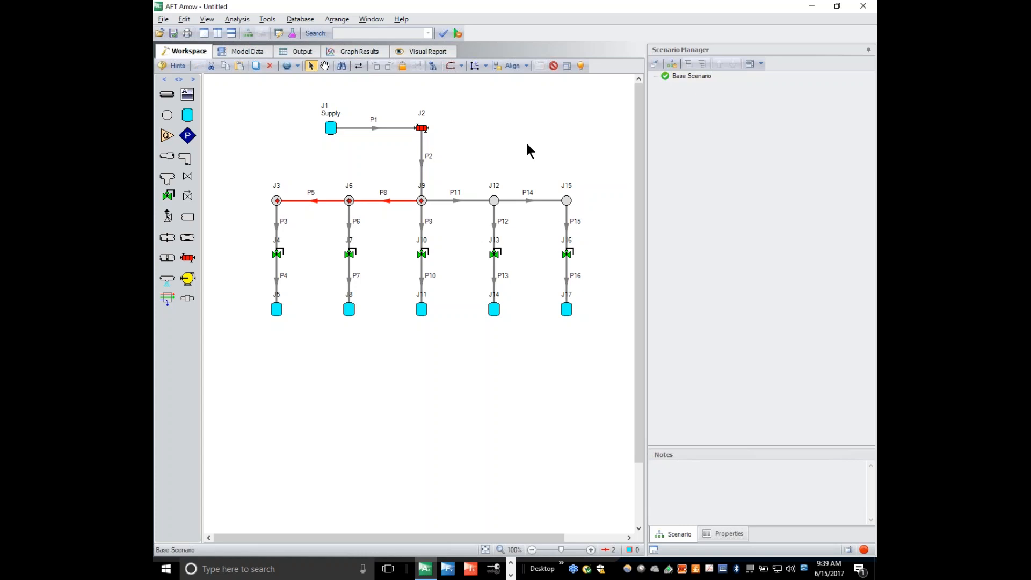
left_click(539, 130)
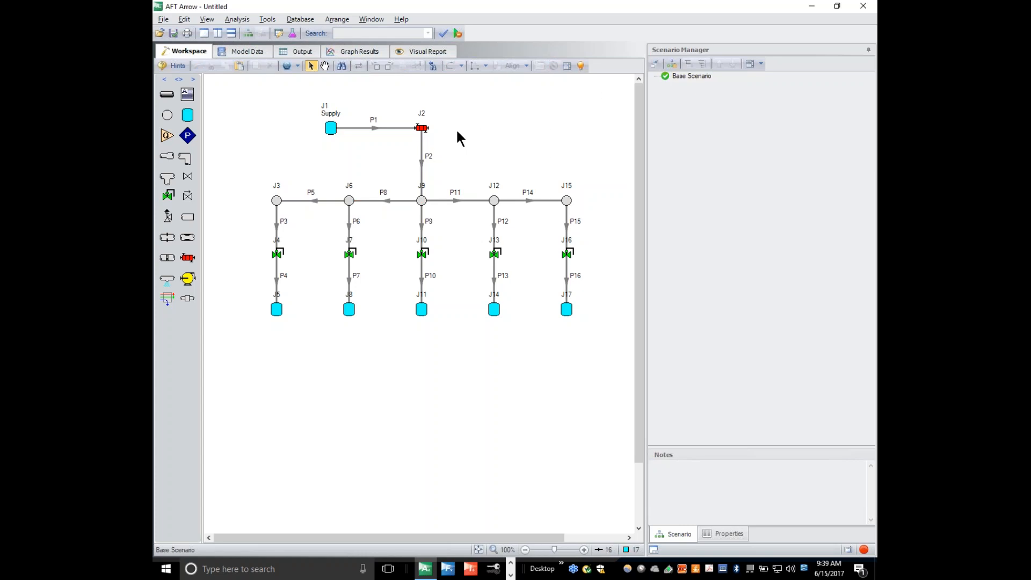
Move the labels of J9 and the tanks J5, J8, J11, J14 and J17 clear of the pipes.
left_click_drag(423, 184, 437, 182)
left_click_drag(567, 294, 579, 309)
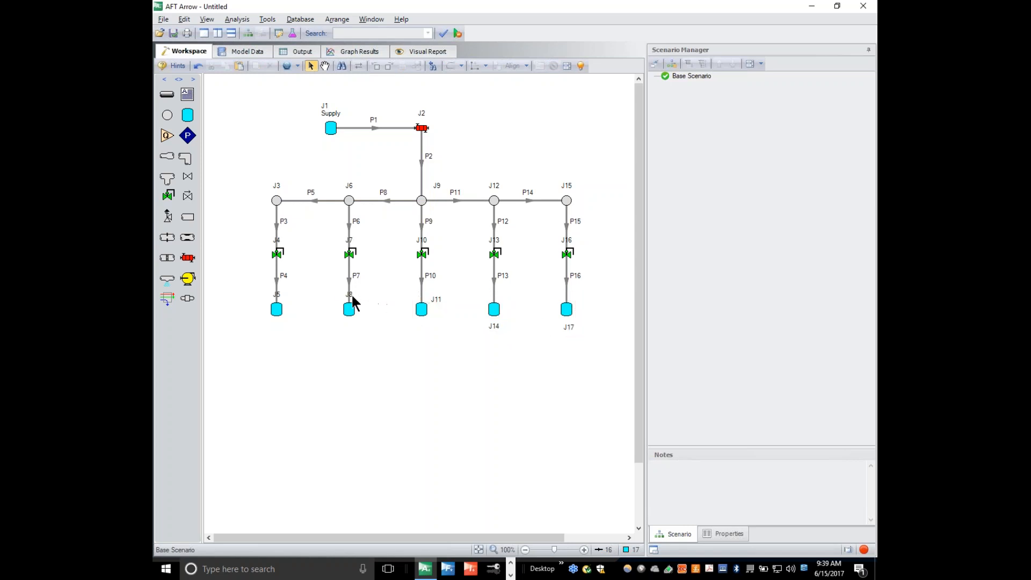
left_click_drag(352, 295, 363, 303)
left_click_drag(279, 294, 299, 303)
Set heat exchanger J2's heat flow into the system to 800 Btu/s in its thermal data.
left_click(422, 129)
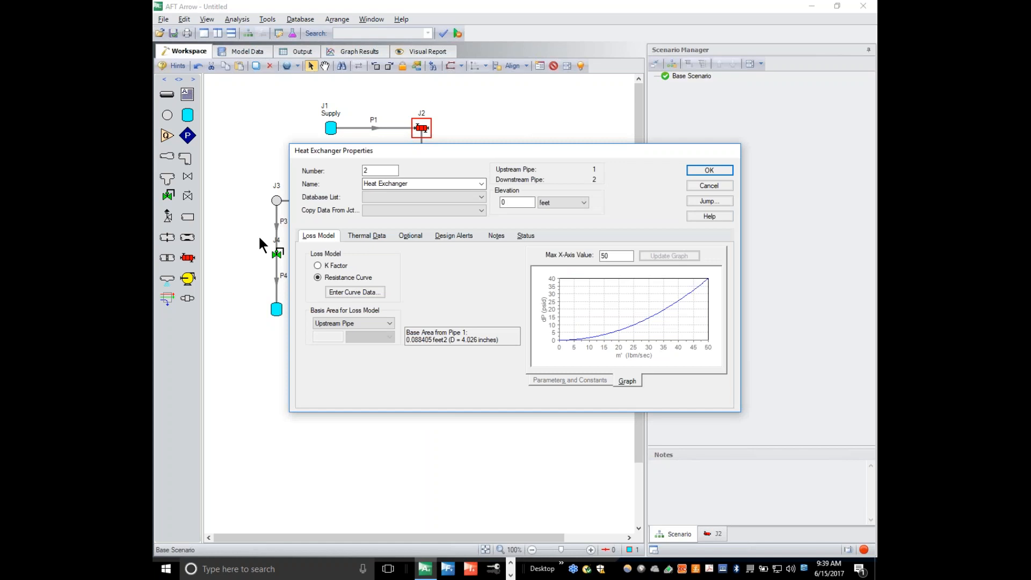
left_click(358, 236)
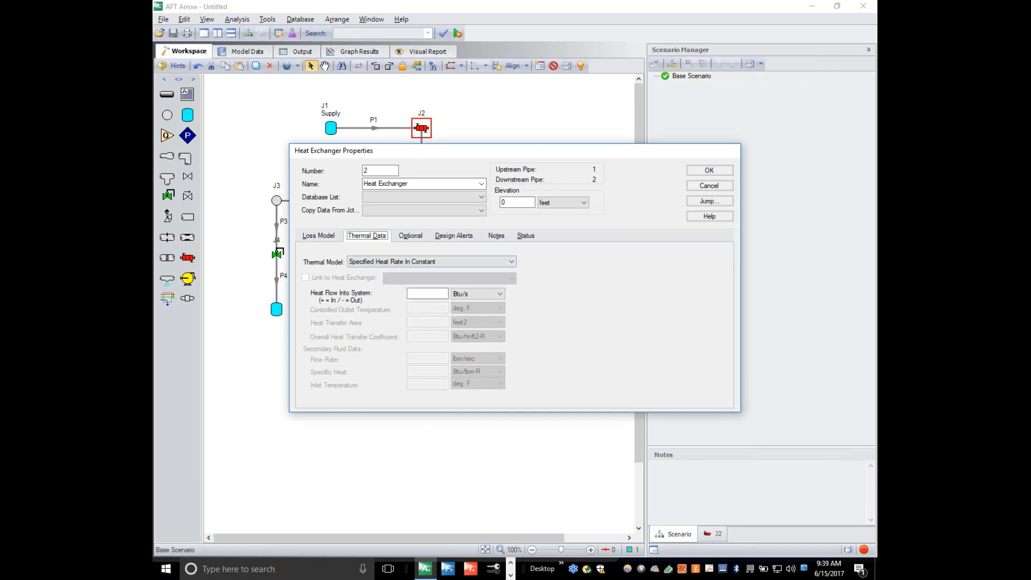
left_click(435, 293)
type("800")
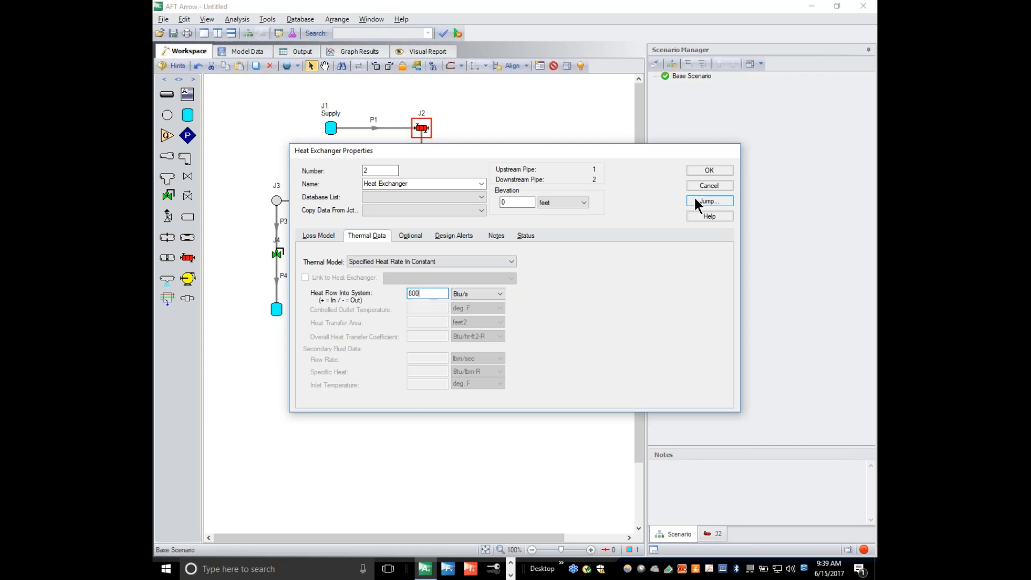
left_click(709, 169)
left_click(566, 142)
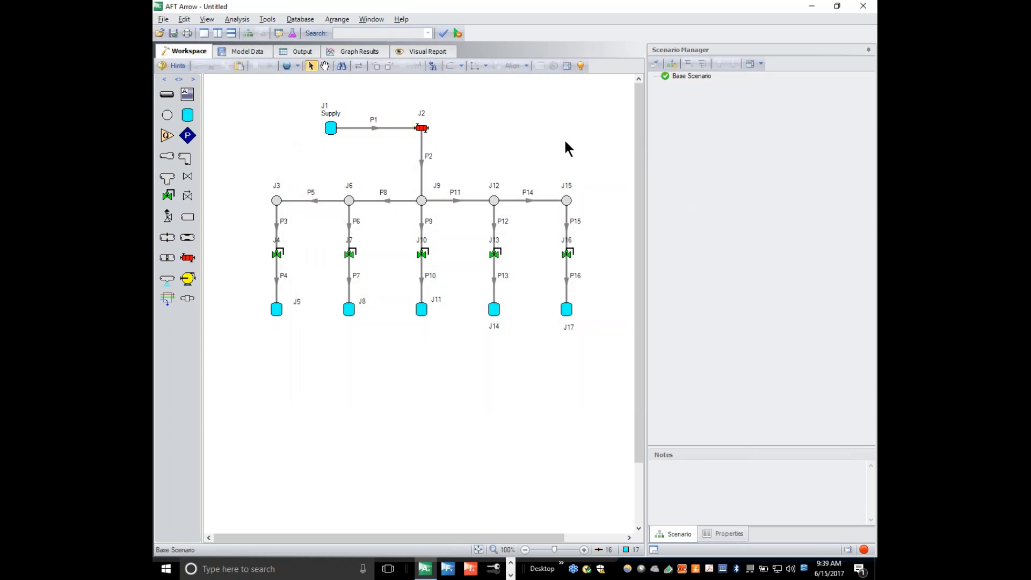
Add Methane from the AFT Standard fluids as the system fluid and change all junctions to use it.
left_click(444, 33)
left_click(538, 240)
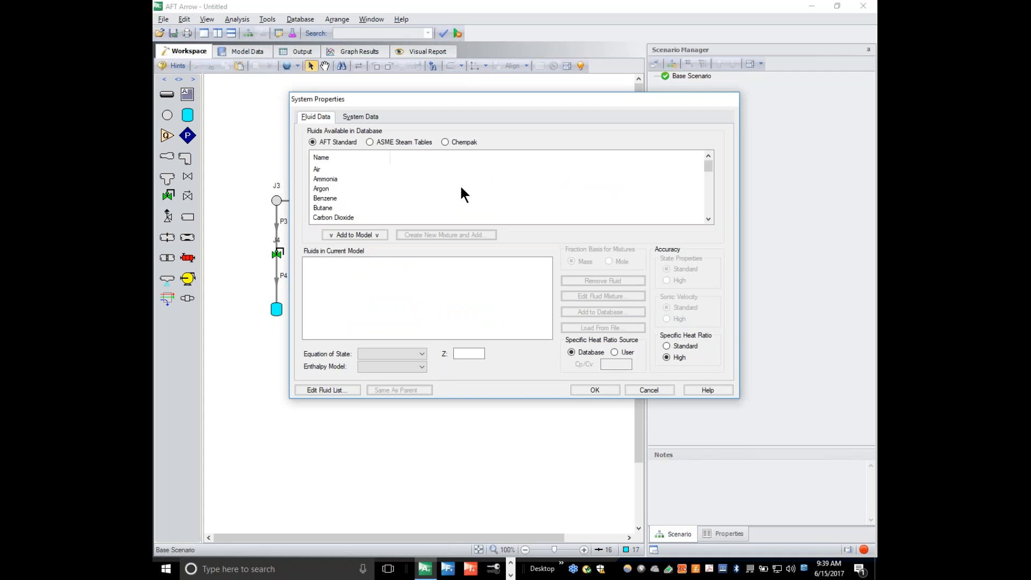
key("m")
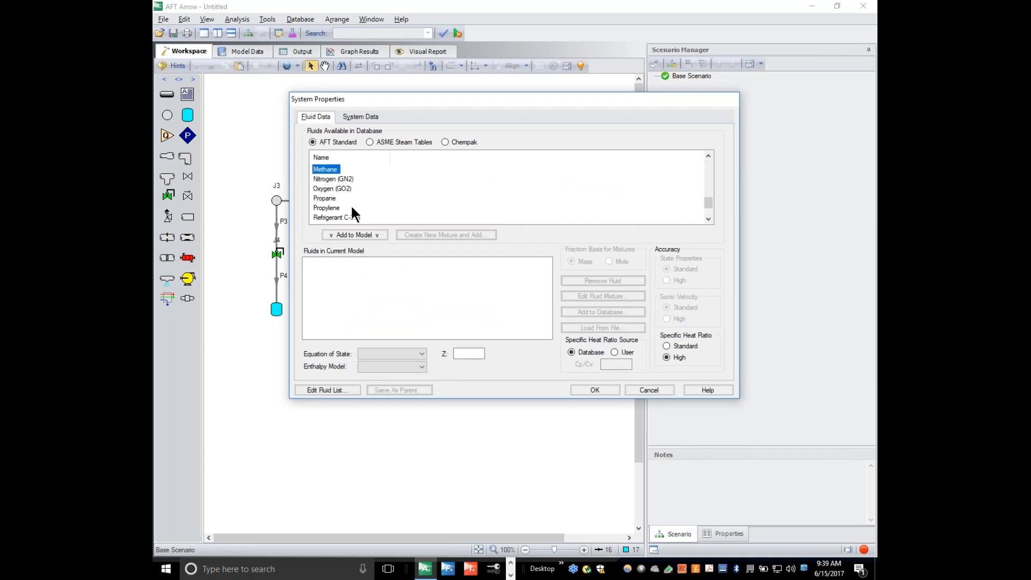
left_click(346, 235)
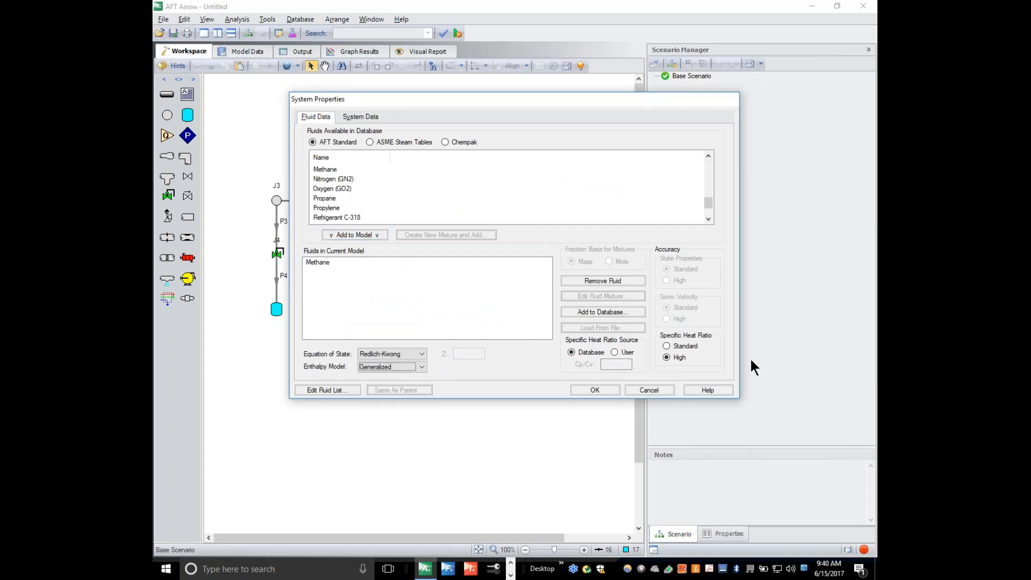
left_click(589, 390)
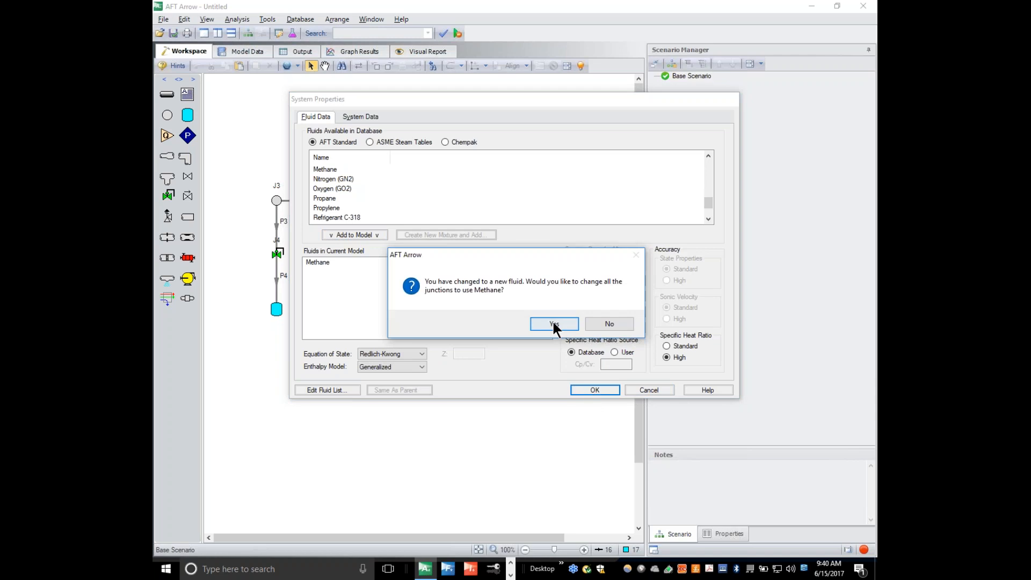
left_click(553, 326)
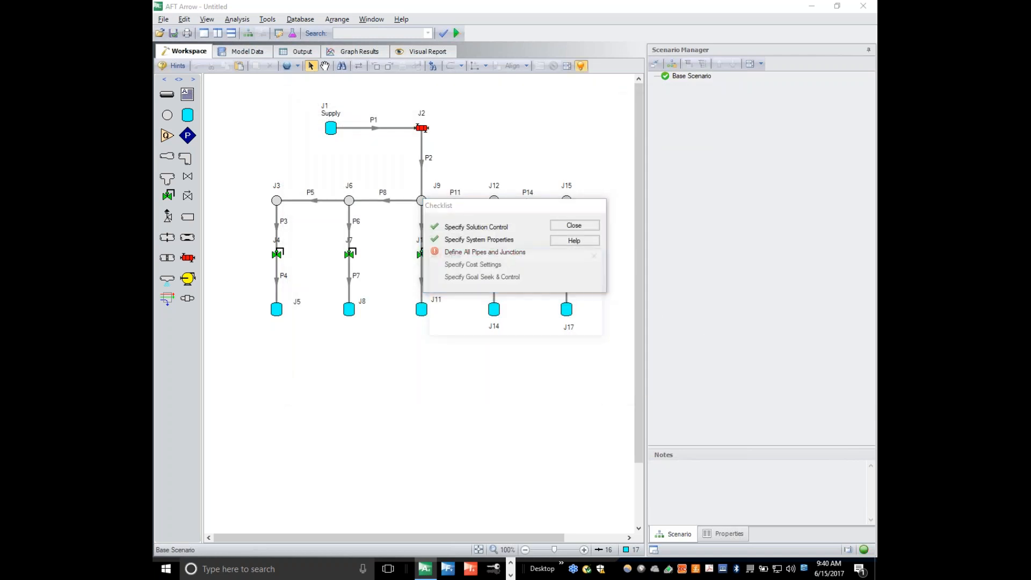
Complete the checklist's item for defining all pipes and junctions, and close the checklist.
left_click(500, 252)
left_click(579, 326)
left_click(584, 225)
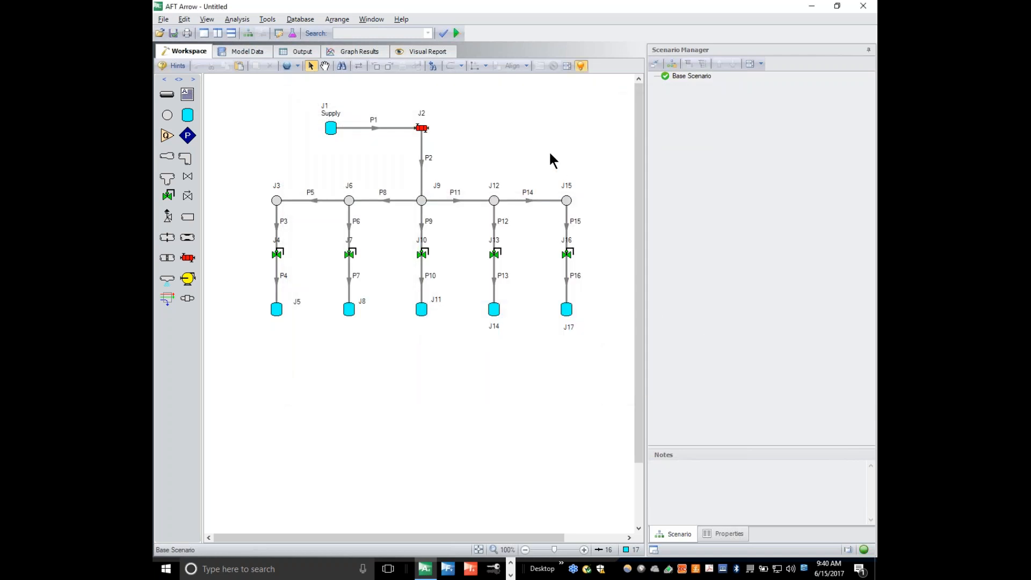
Save the model as Natural Gas Burner System.
left_click(163, 19)
left_click(203, 82)
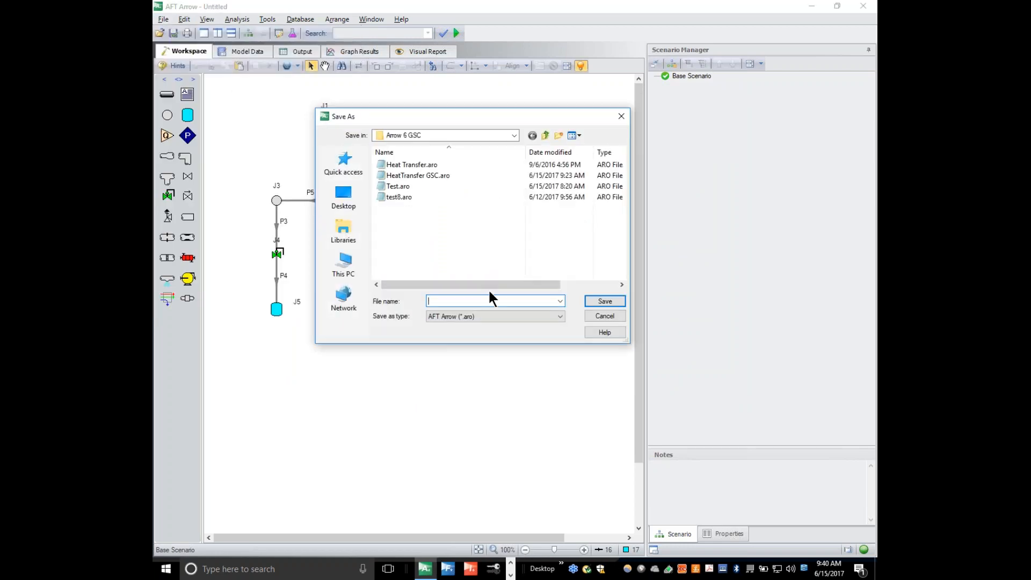
type("Natural Gas Burner Syt")
type("tem")
left_click(597, 298)
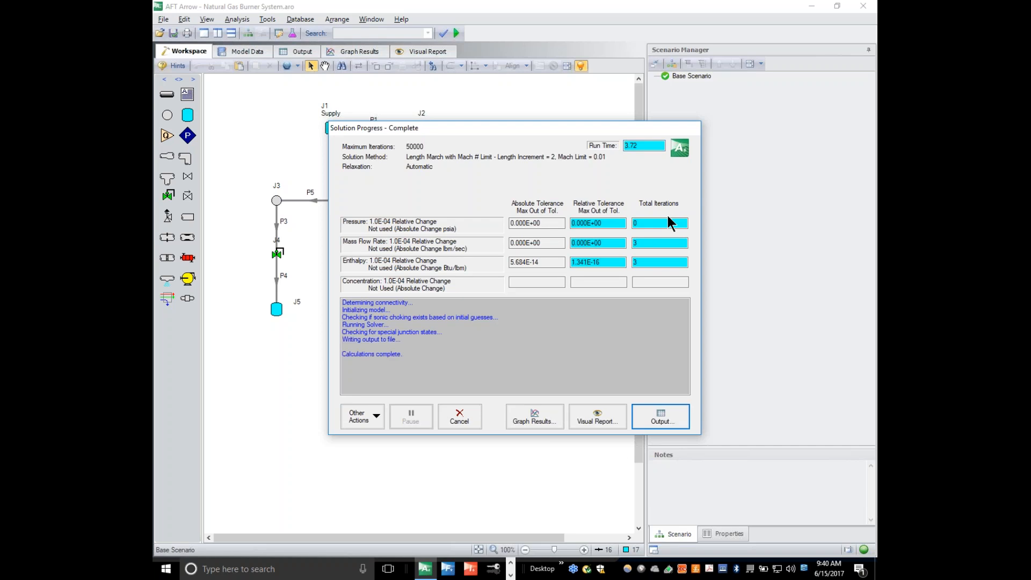
Solve the model and examine the pipes' stagnation outlet temperatures in the output.
left_click(661, 423)
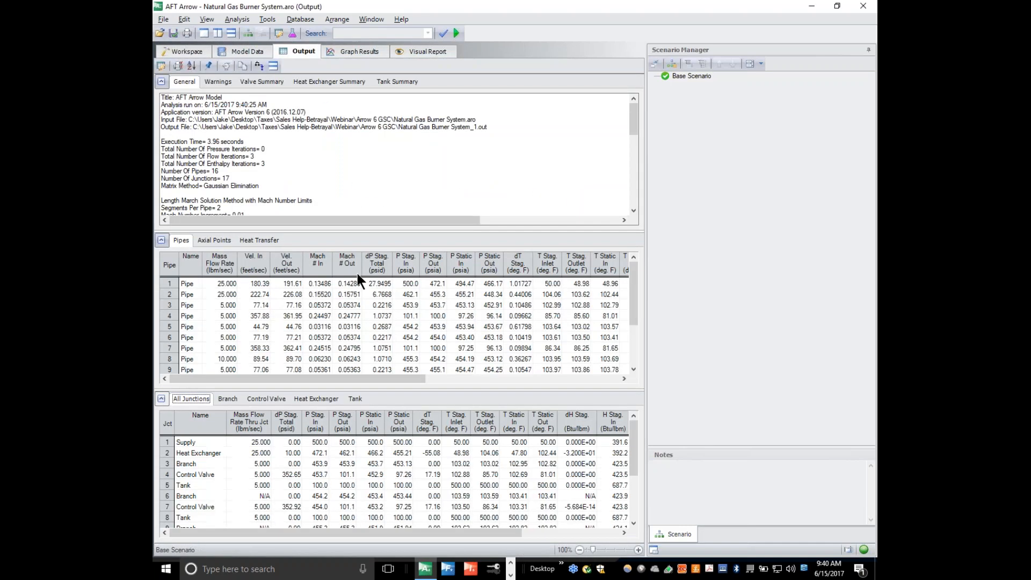
scroll(634, 301, "down", 1)
left_click_drag(386, 380, 450, 380)
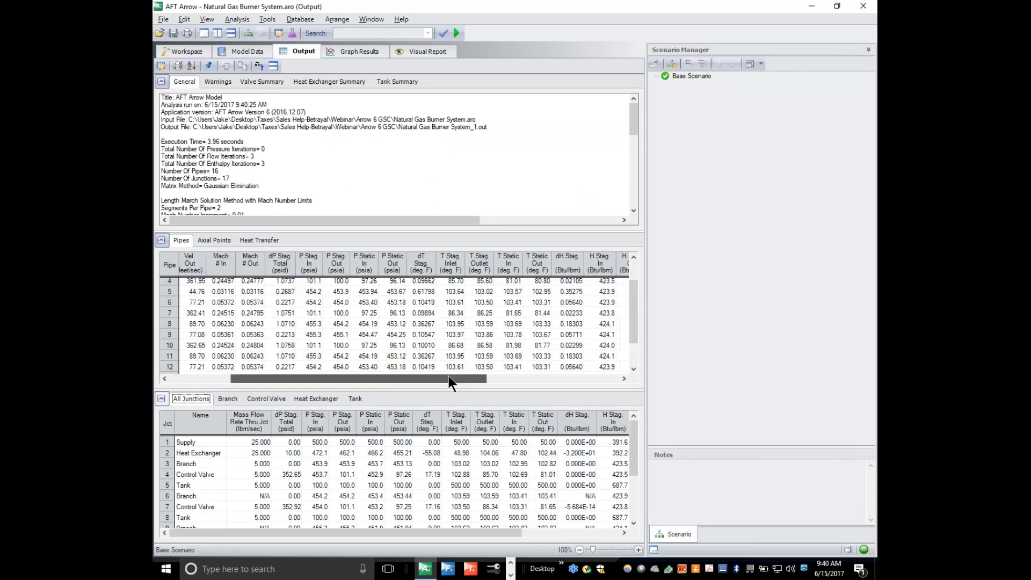
left_click(462, 256)
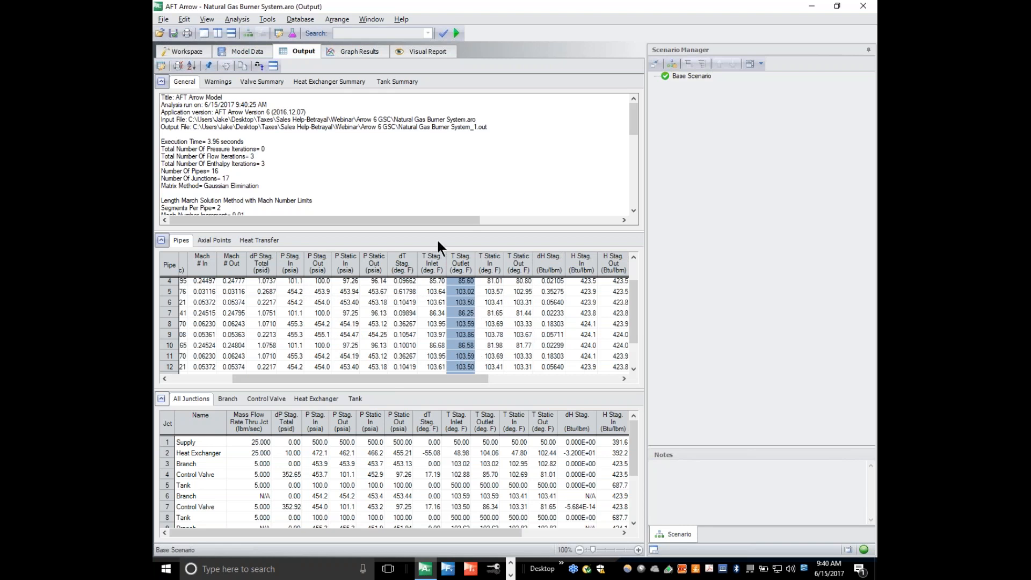
Return to the workspace and inspect the input and output data of pipe P4.
left_click(180, 51)
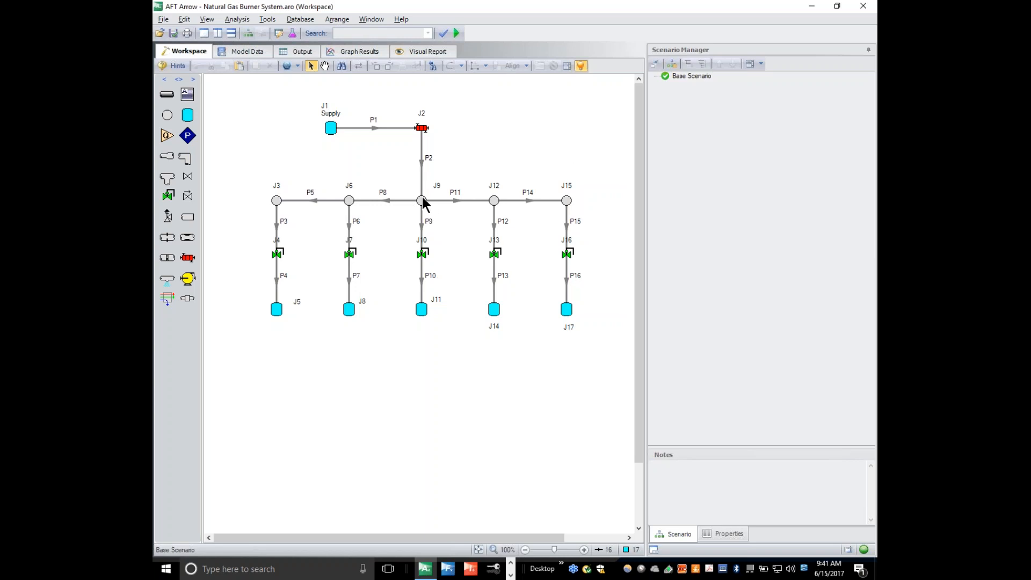
left_click(276, 279)
mouse_move(276, 279)
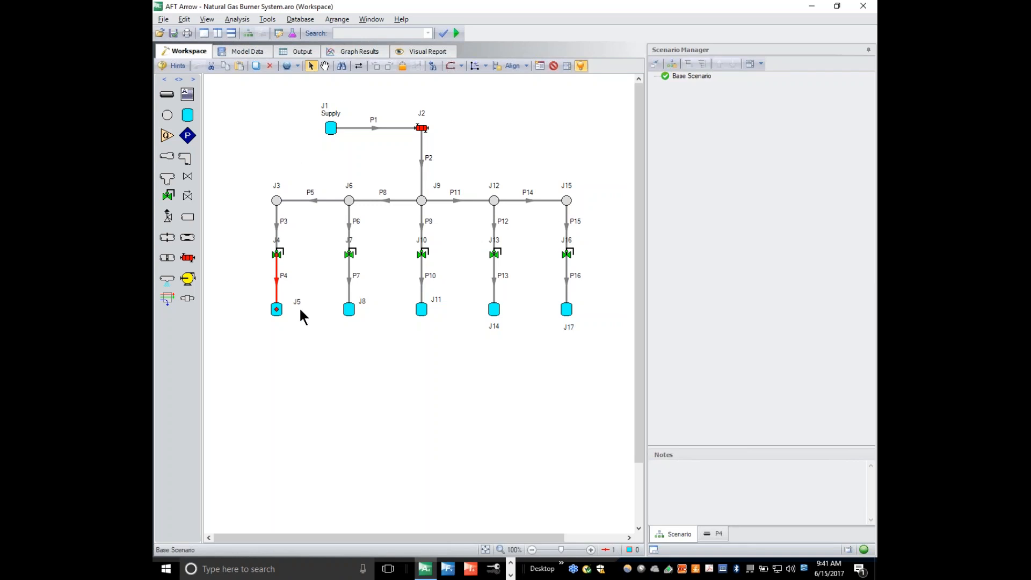
right_click(276, 281)
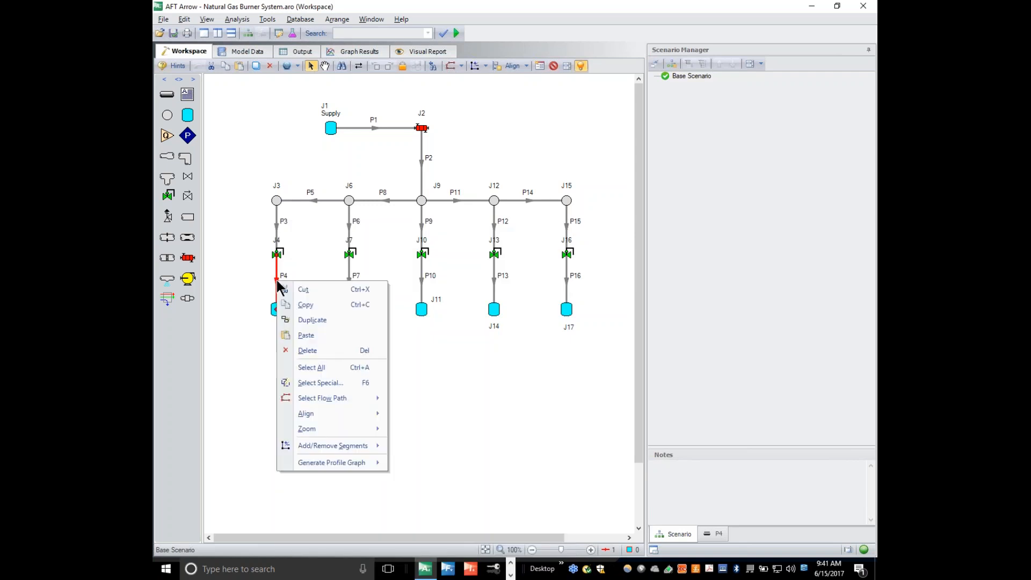
left_click(310, 237)
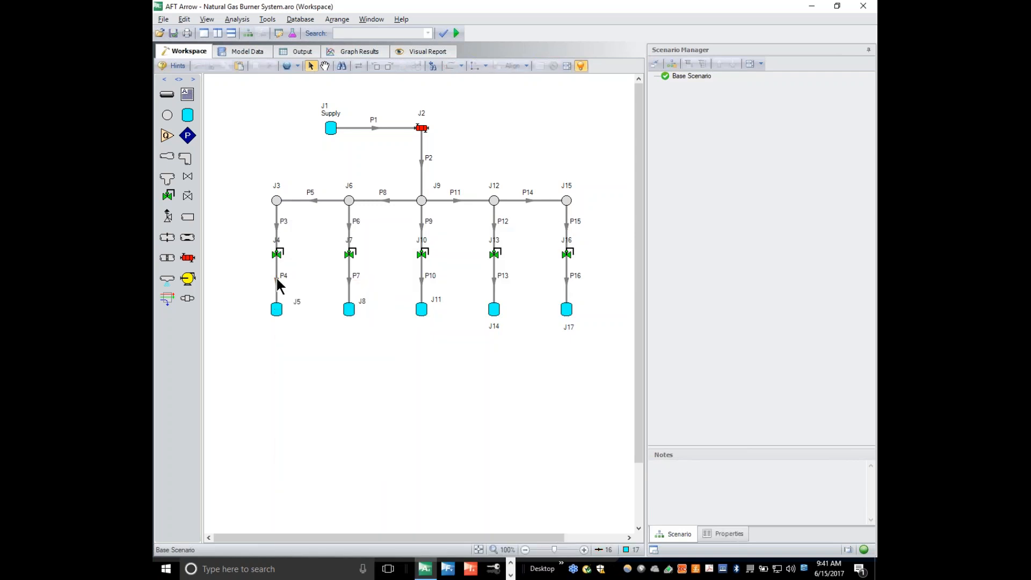
mouse_move(279, 285)
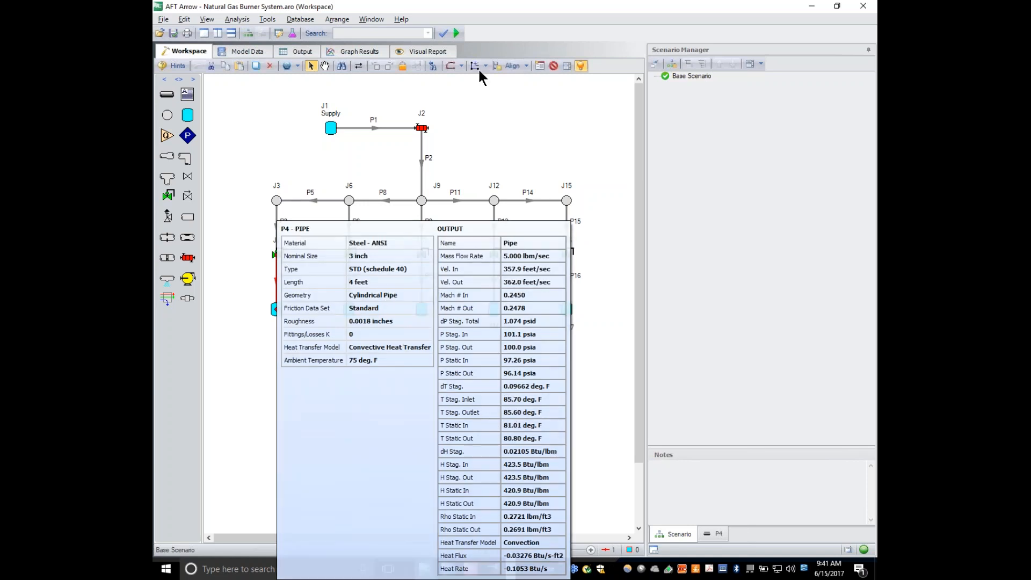
Set heat exchanger J2's heat flow into the system to 900 Btu/s, rerun the model and open the output.
left_click(428, 125)
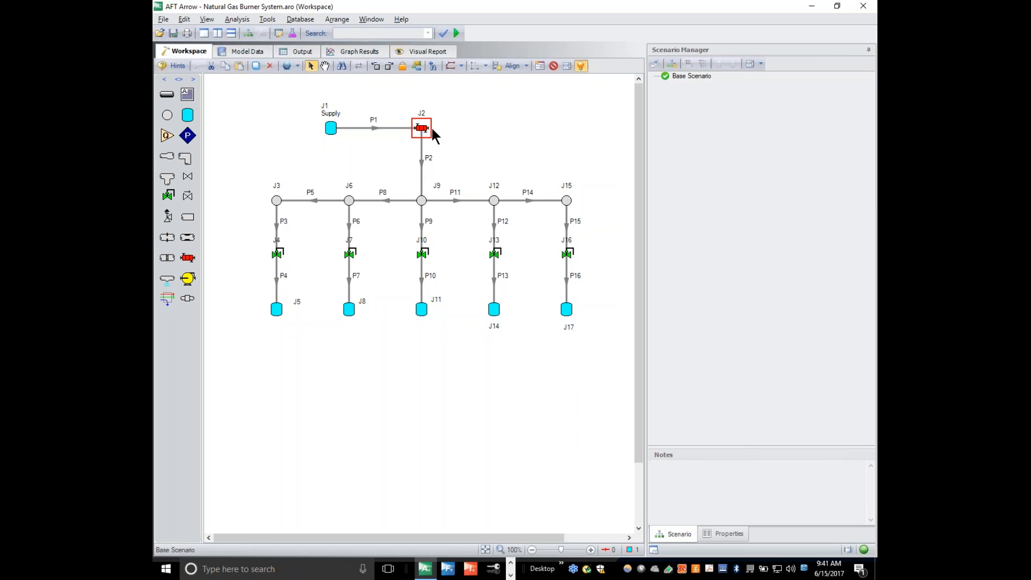
double_click(432, 128)
left_click(371, 237)
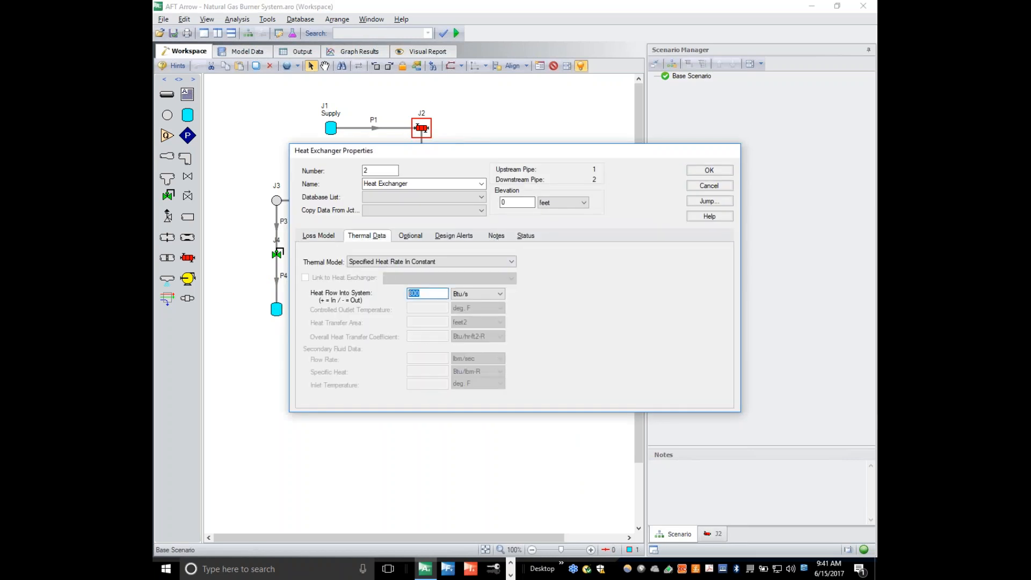
type("900")
left_click(715, 169)
left_click(486, 282)
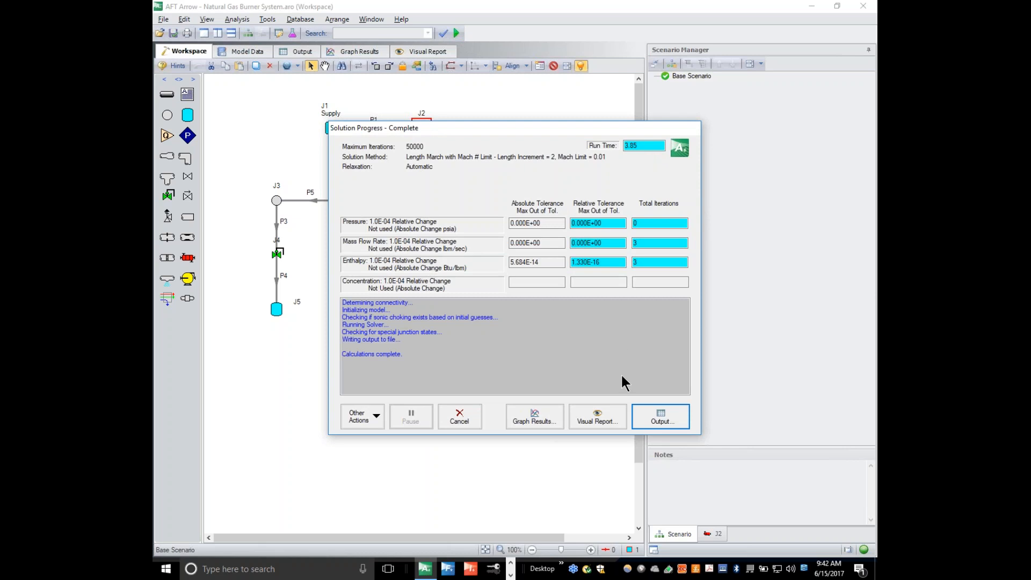
left_click(675, 420)
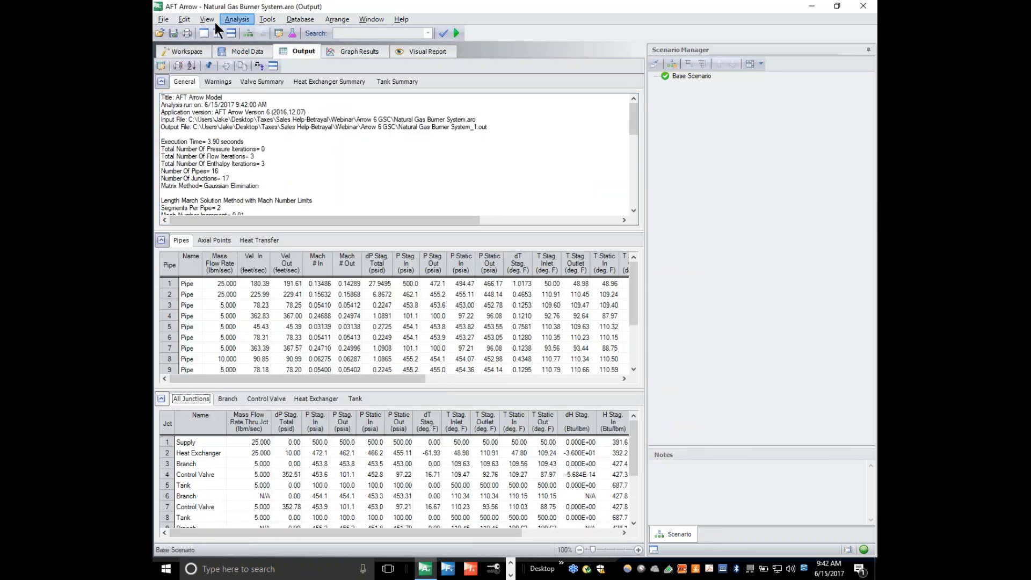
Inspect pipe P4's recalculated temperatures from the workspace after the 900 Btu/s run.
left_click(185, 50)
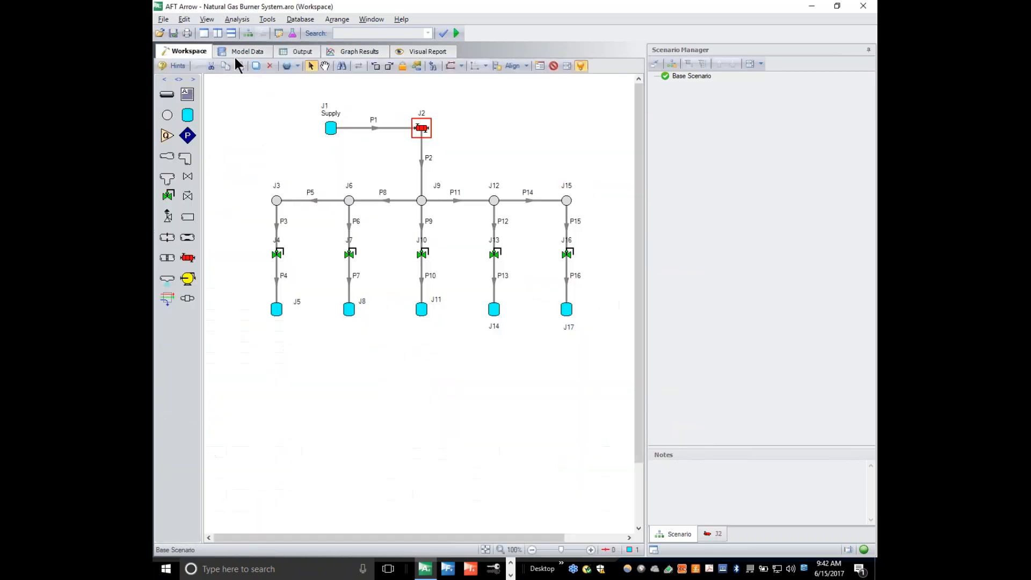
right_click(279, 283)
left_click(278, 282)
mouse_move(276, 281)
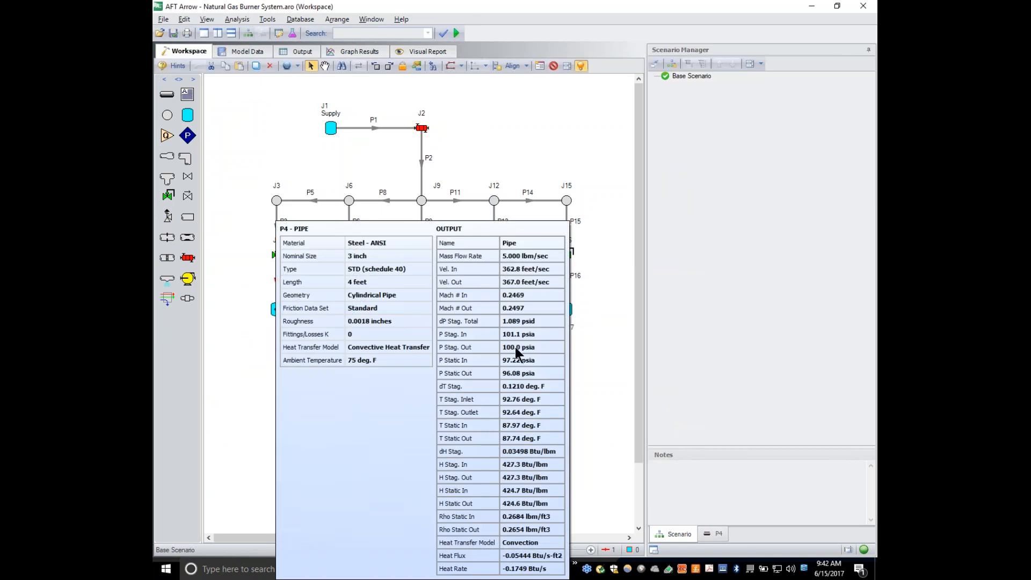
Set heat exchanger J2's heat flow into the system to 1000 Btu/s, rerun the model and open the output.
right_click(422, 128)
double_click(422, 128)
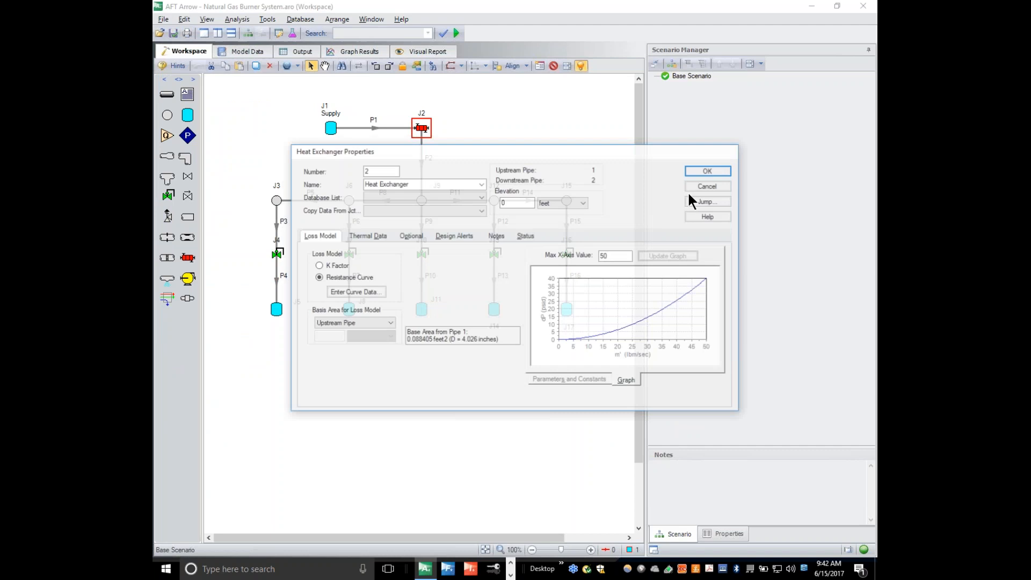
left_click(378, 236)
double_click(415, 294)
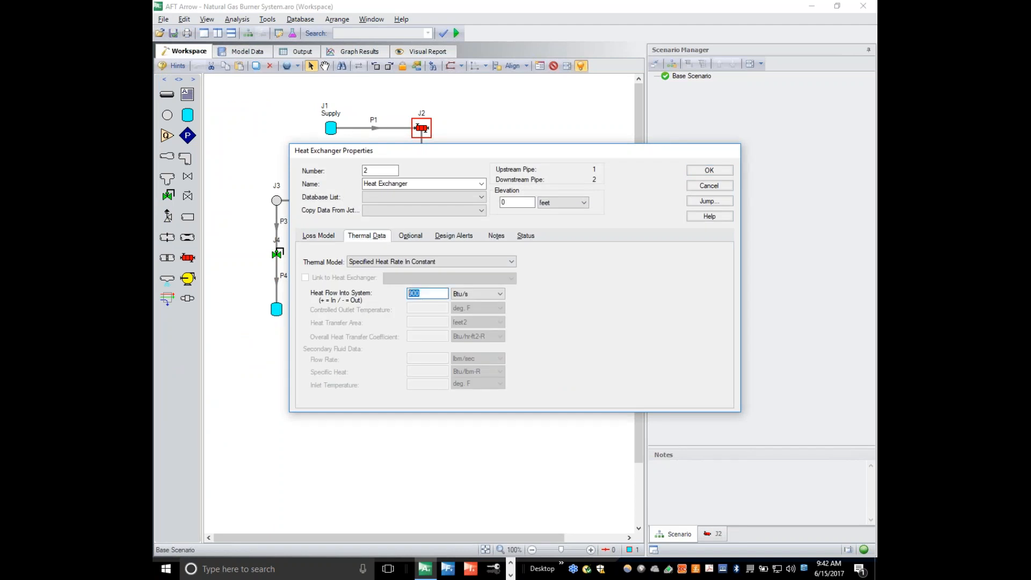
type("1000")
left_click(709, 170)
left_click(482, 281)
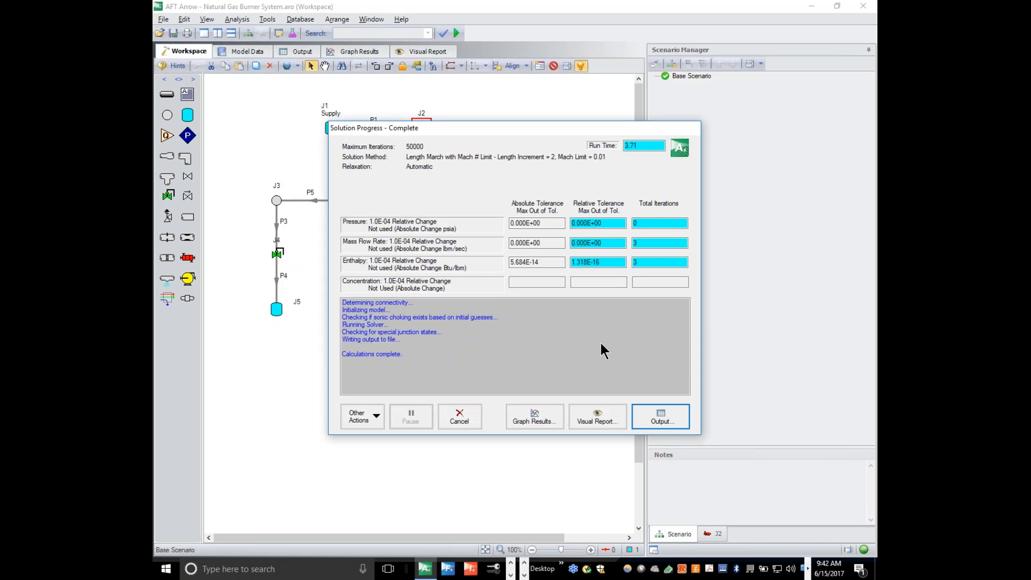
left_click(661, 418)
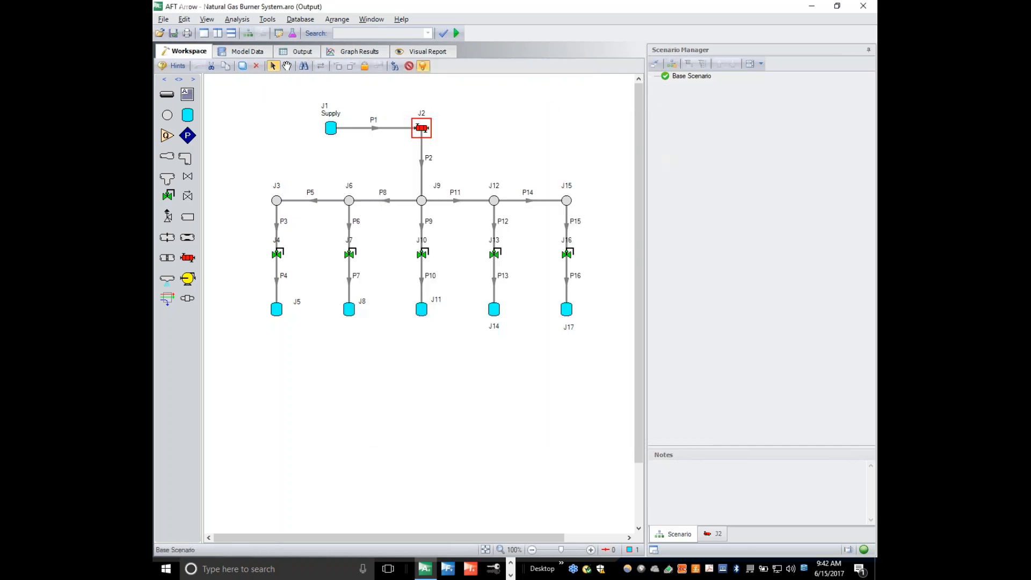
Inspect pipe P4's recalculated temperatures from the workspace after the 1000 Btu/s run.
left_click(195, 52)
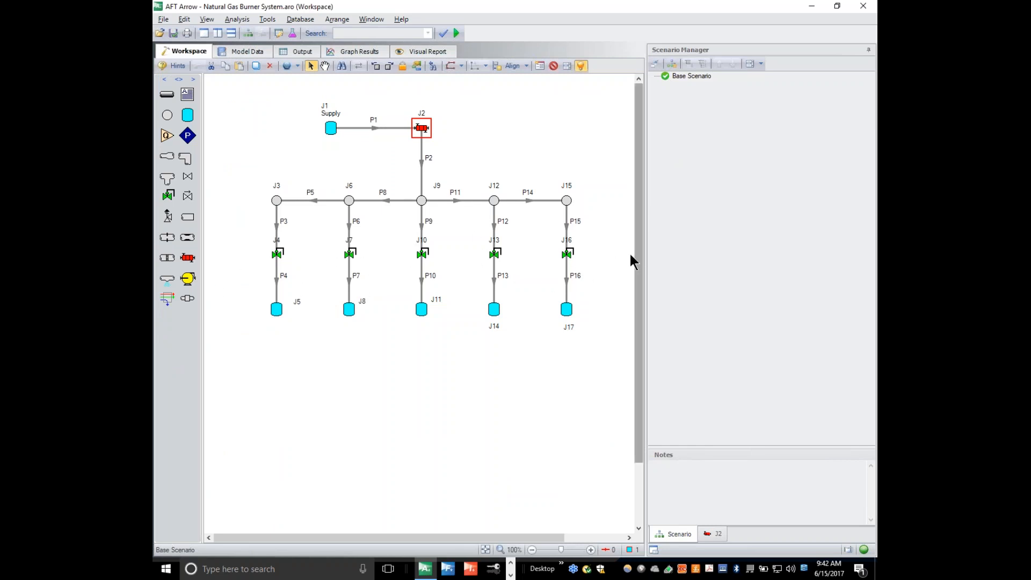
left_click(277, 280)
mouse_move(277, 280)
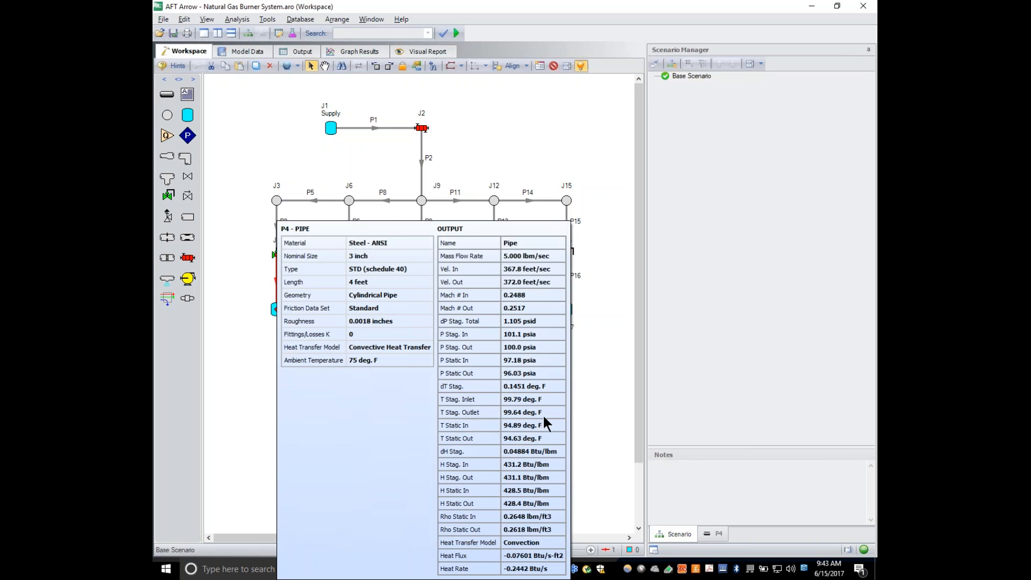
left_click(502, 147)
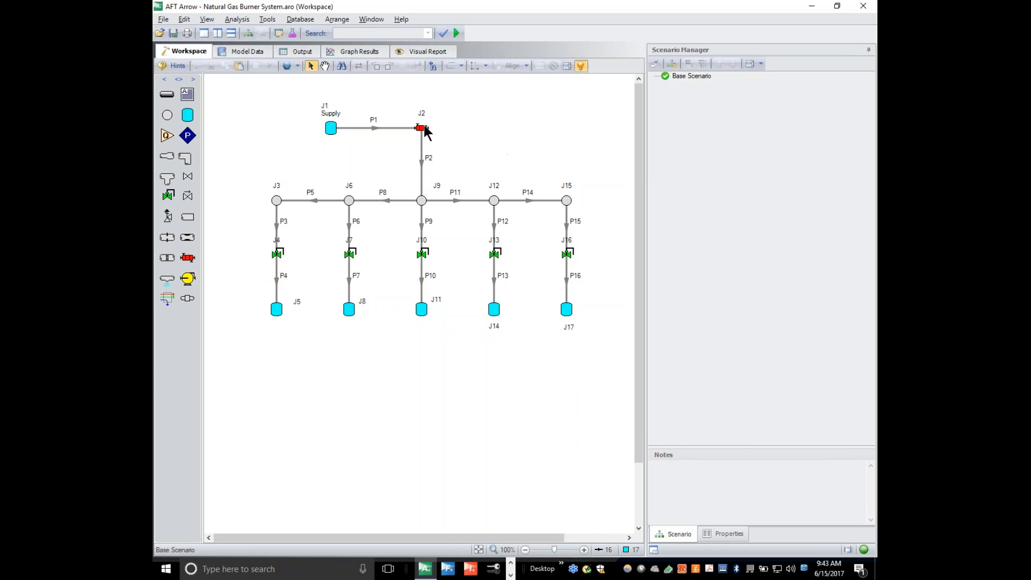
Set heat exchanger J2's heat flow into the system to 1005 Btu/s, accept clearing the old results and rerun the model.
double_click(422, 128)
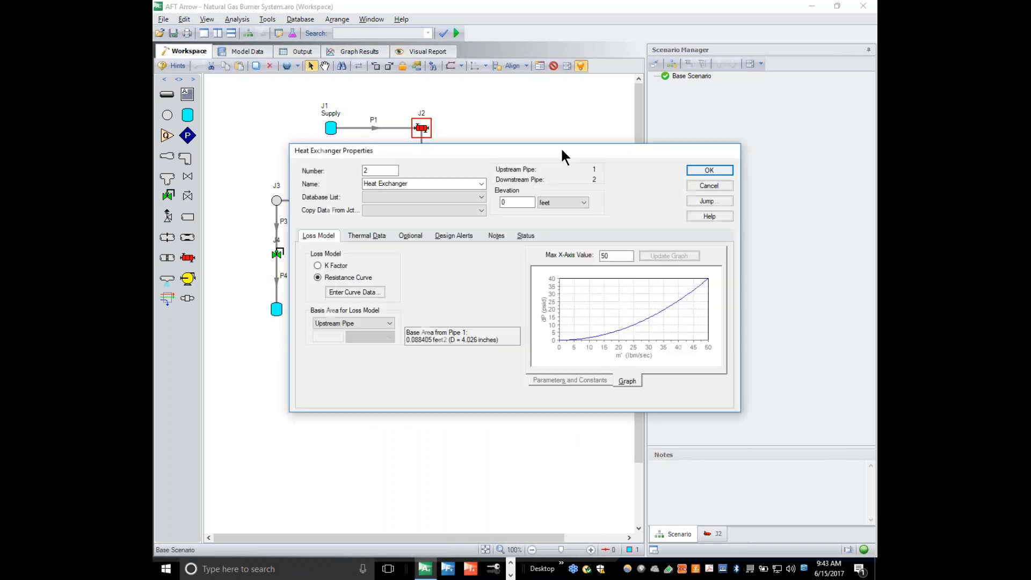
left_click(366, 235)
type("1000")
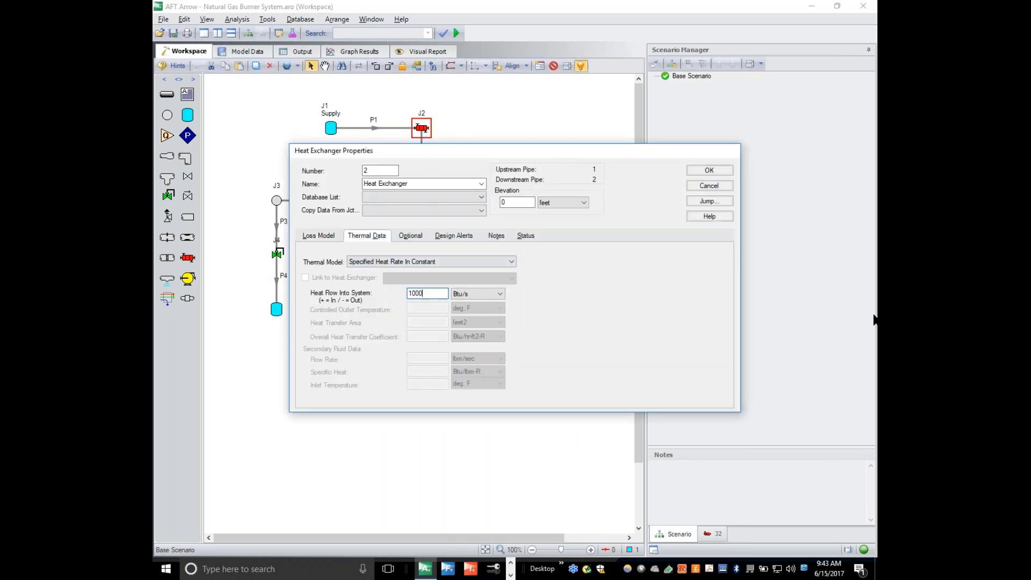
key("BackSpace")
type("5")
left_click(715, 170)
left_click(475, 279)
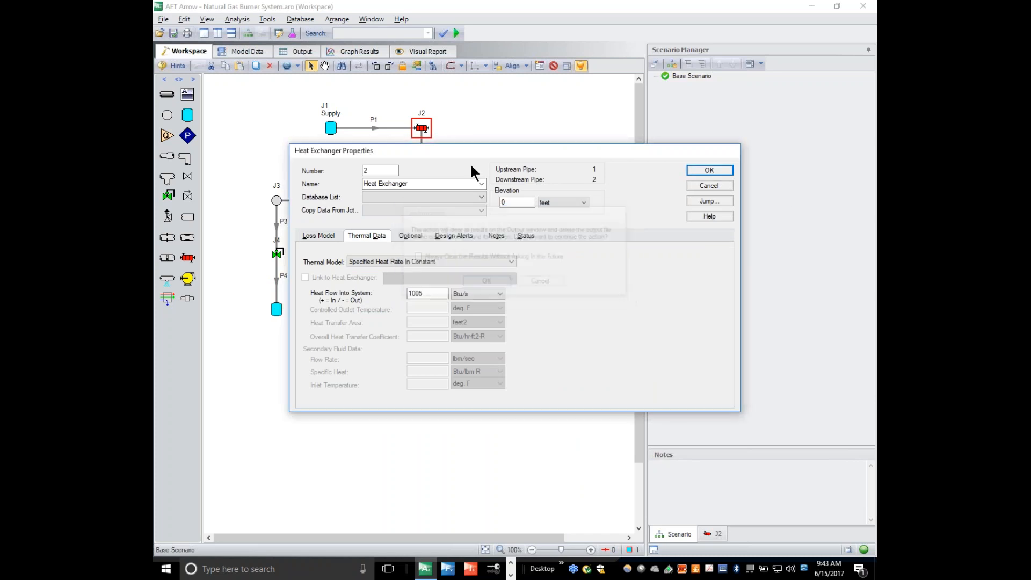
left_click(458, 34)
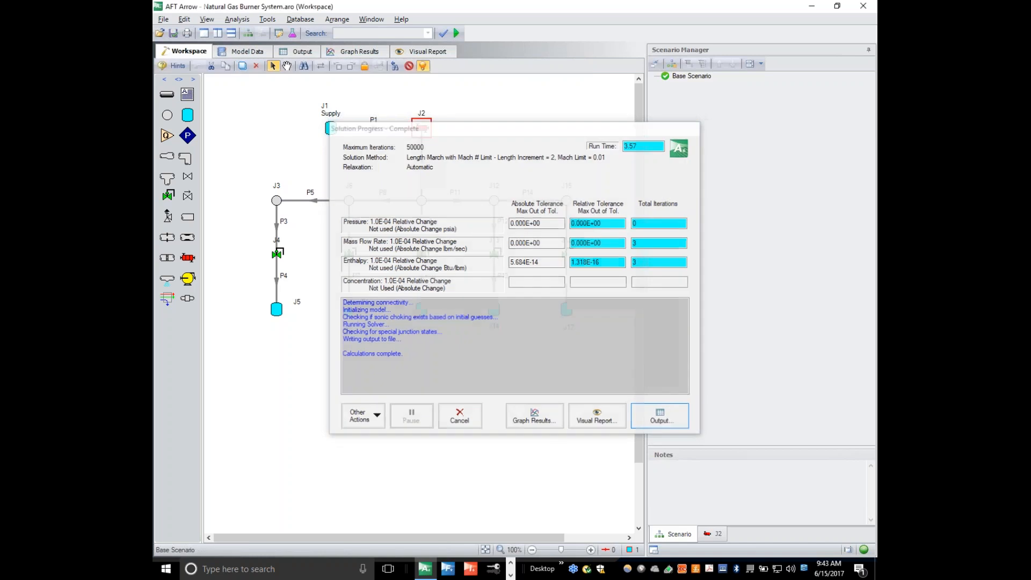
Return to the workspace and inspect pipe P7's recalculated temperatures after the 1005 Btu/s run.
left_click(167, 54)
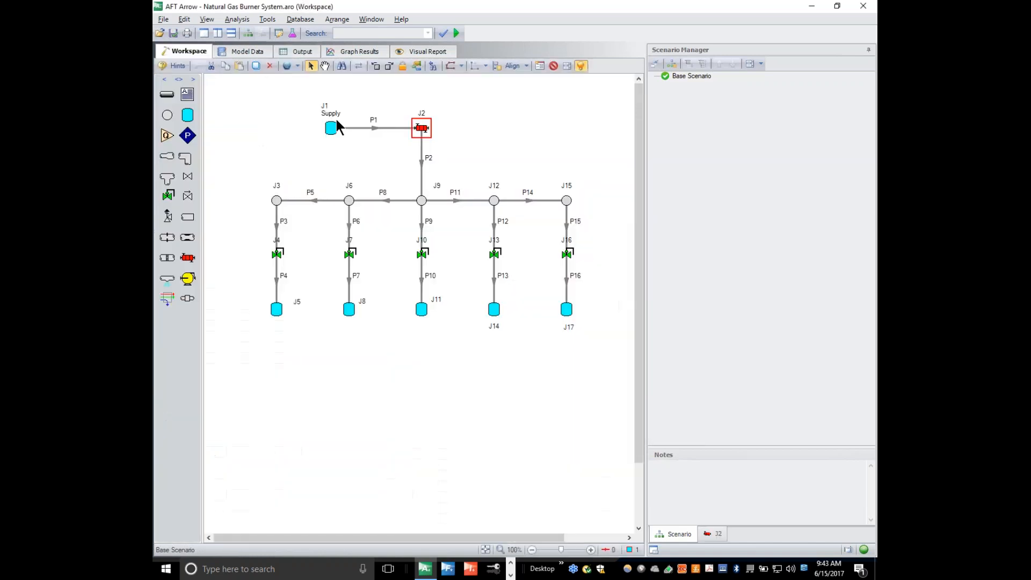
left_click(277, 281)
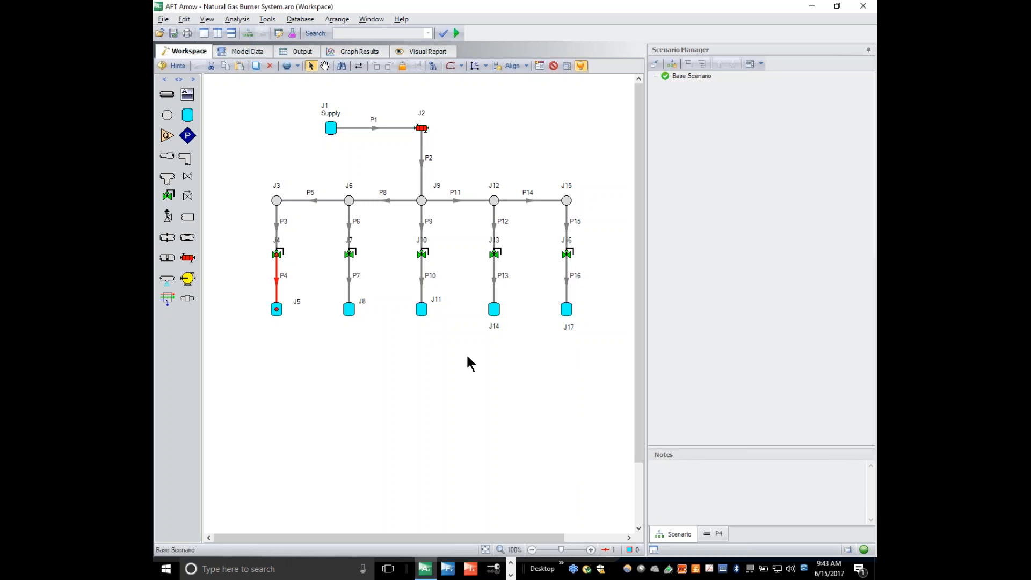
right_click(350, 280)
right_click(350, 279)
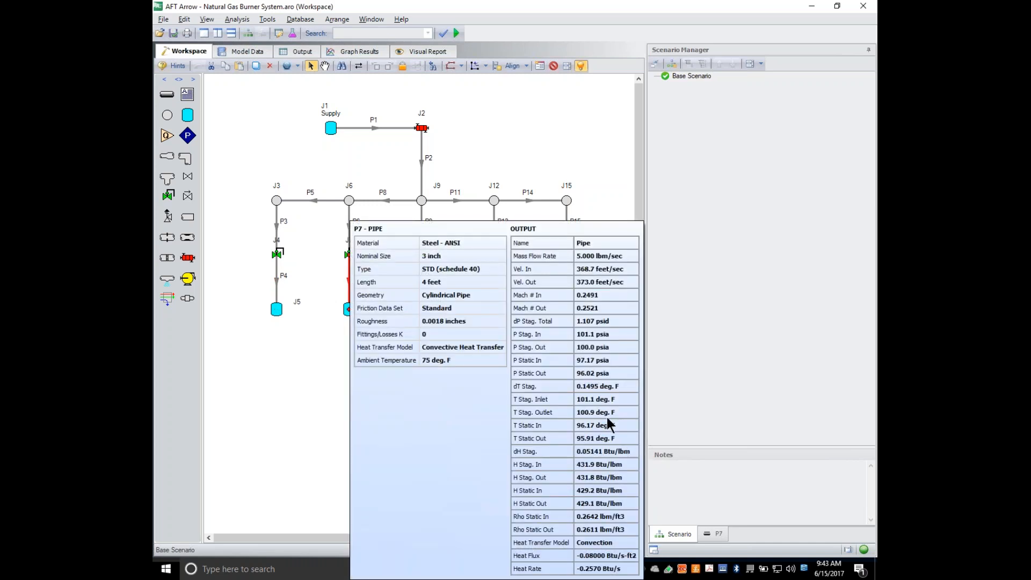
left_click(556, 137)
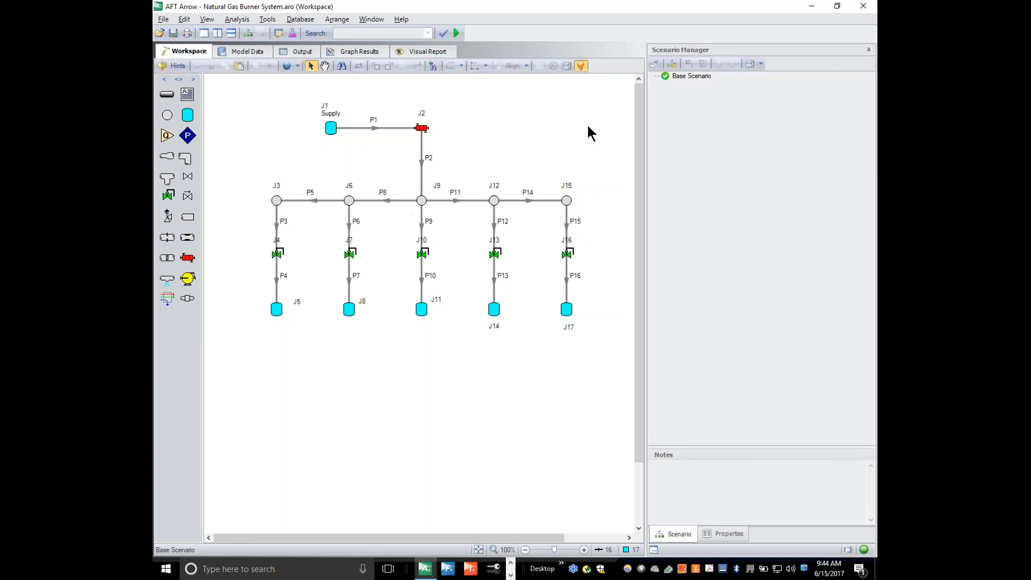
Set heat exchanger J2's heat flow into the system to 1300 Btu/s and accept clearing the existing results.
double_click(423, 128)
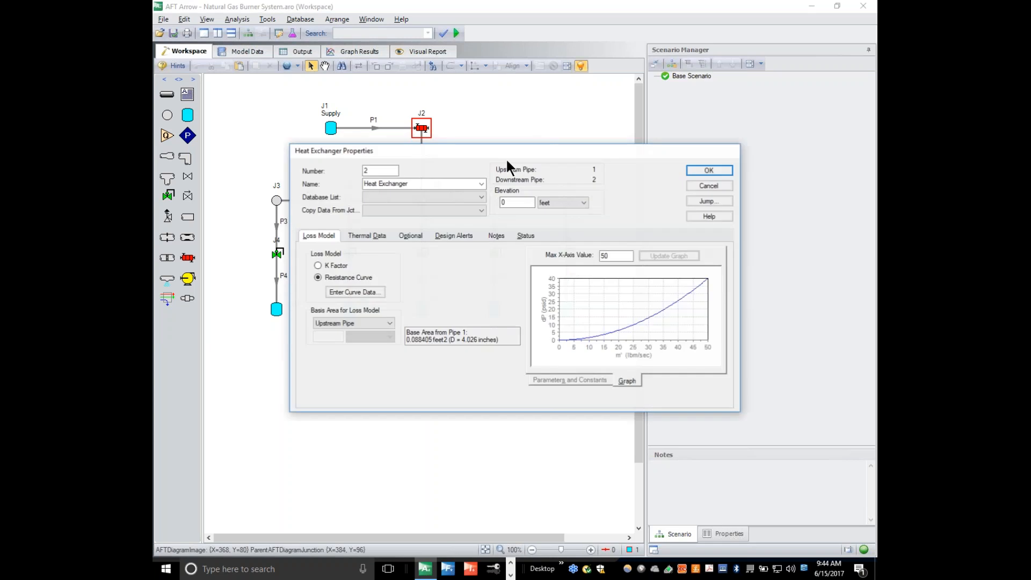
left_click(366, 235)
double_click(424, 294)
type("1300")
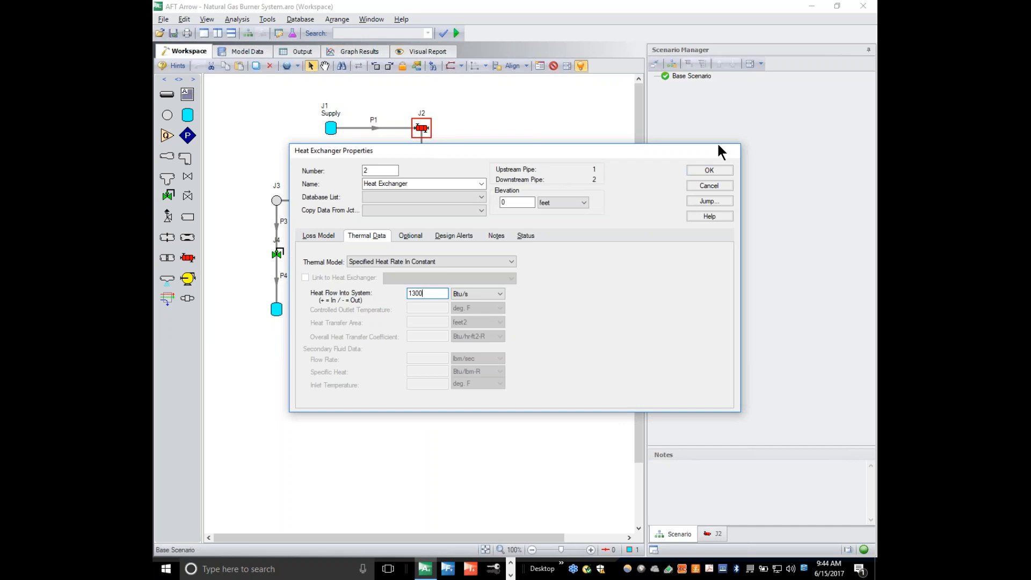
left_click(698, 175)
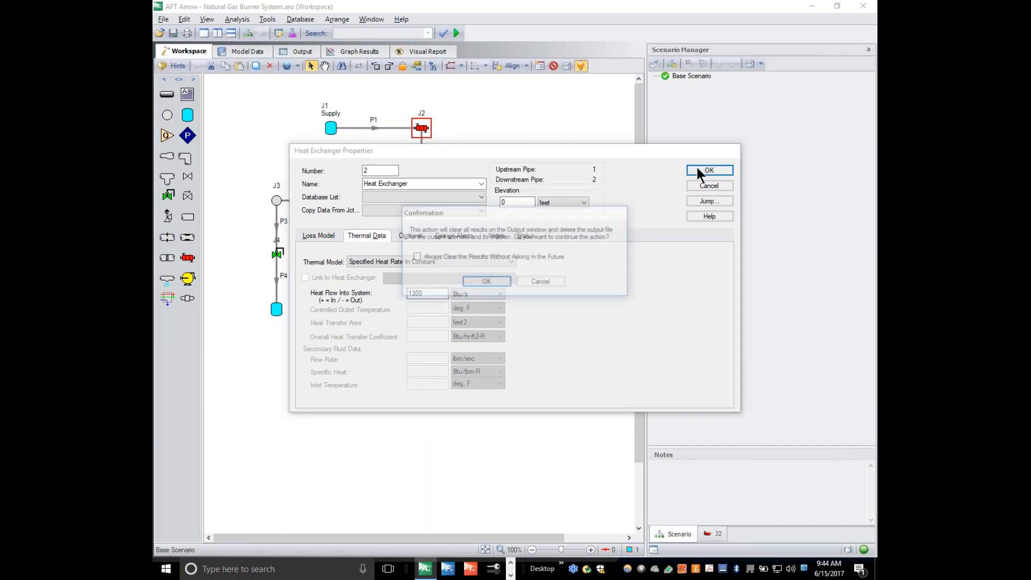
left_click(493, 280)
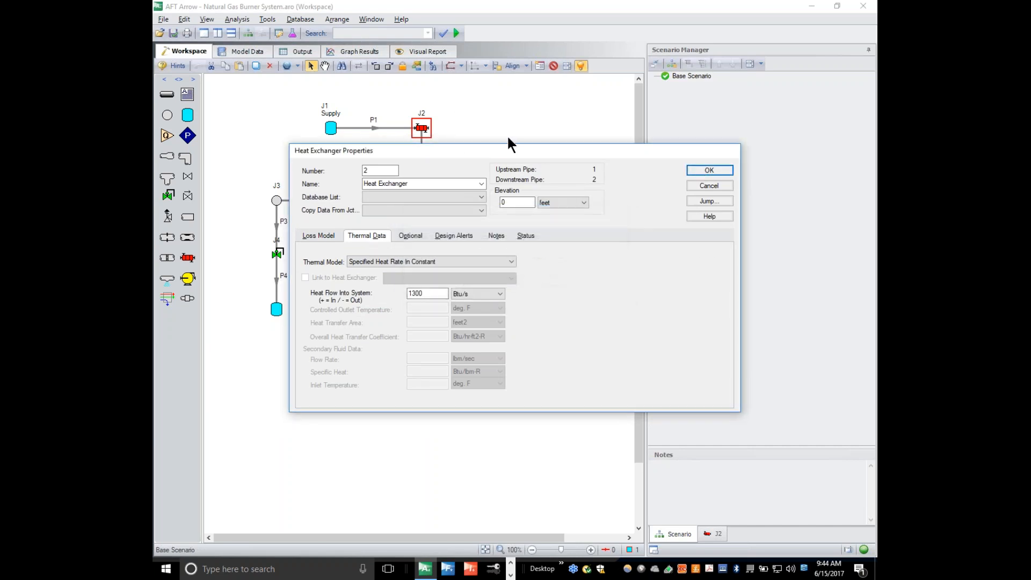
Open the Goal Seek and Control Manager and add a new variable.
left_click(237, 21)
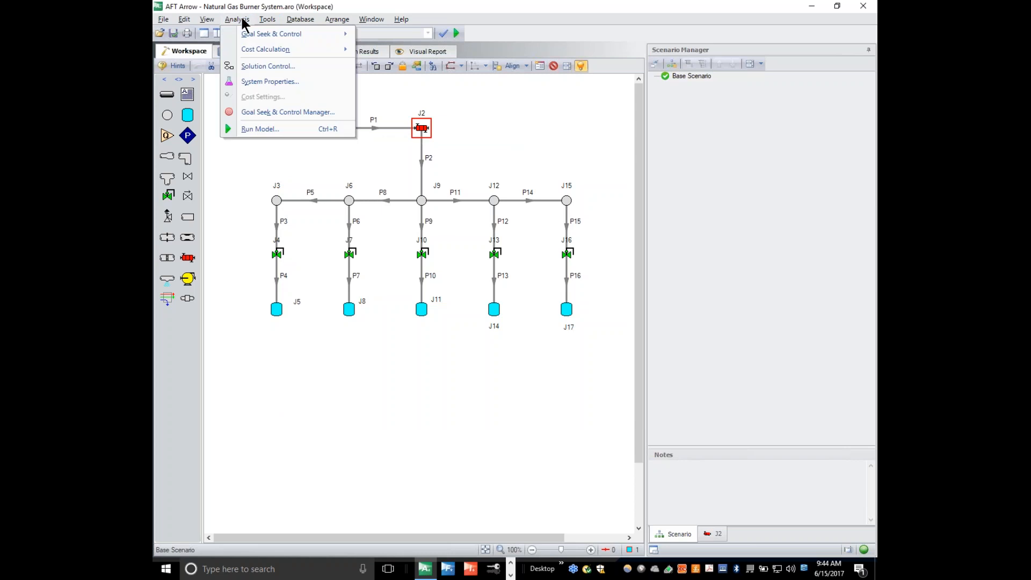
left_click(279, 112)
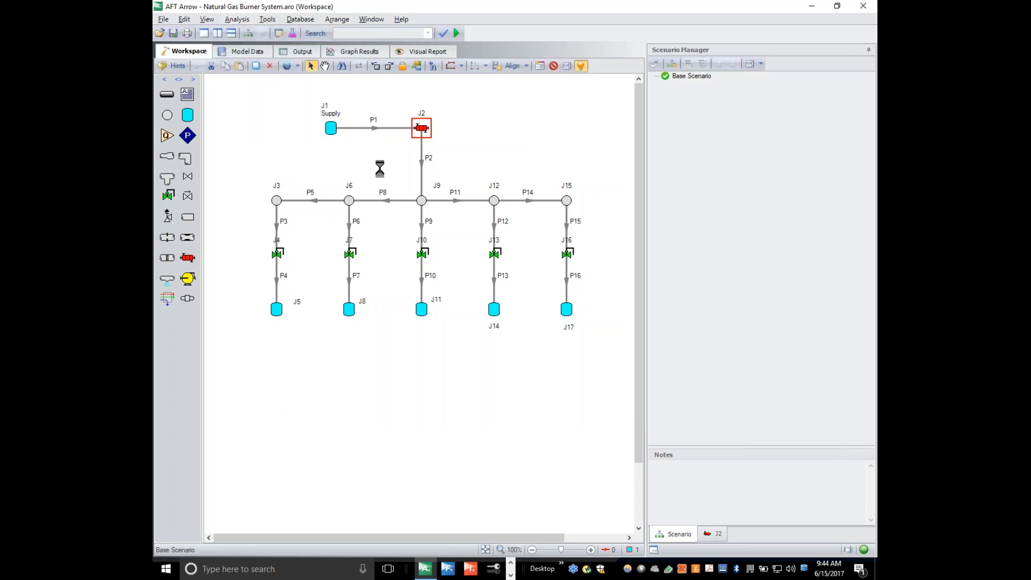
left_click_drag(522, 131, 746, 110)
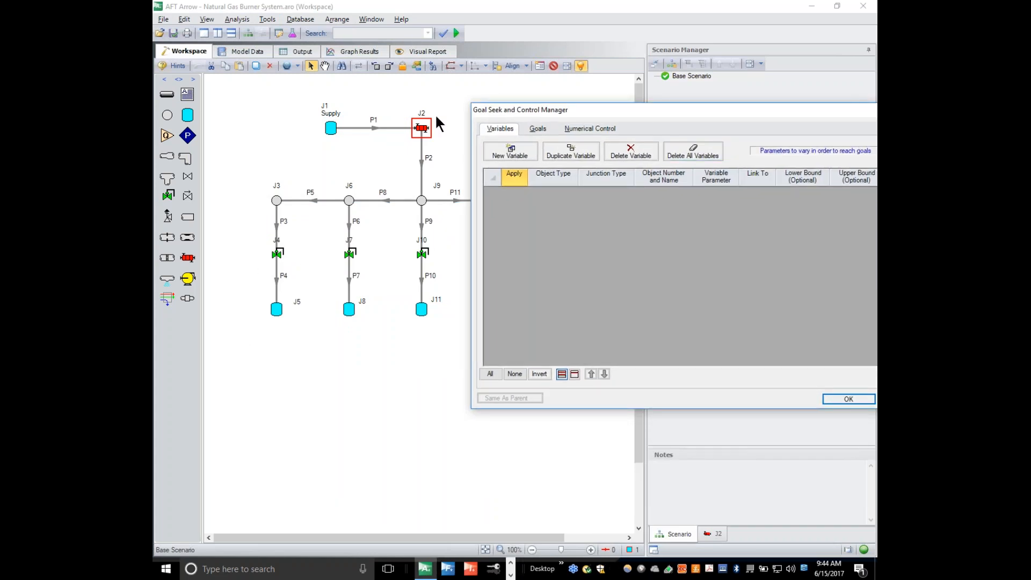
left_click_drag(592, 114, 555, 112)
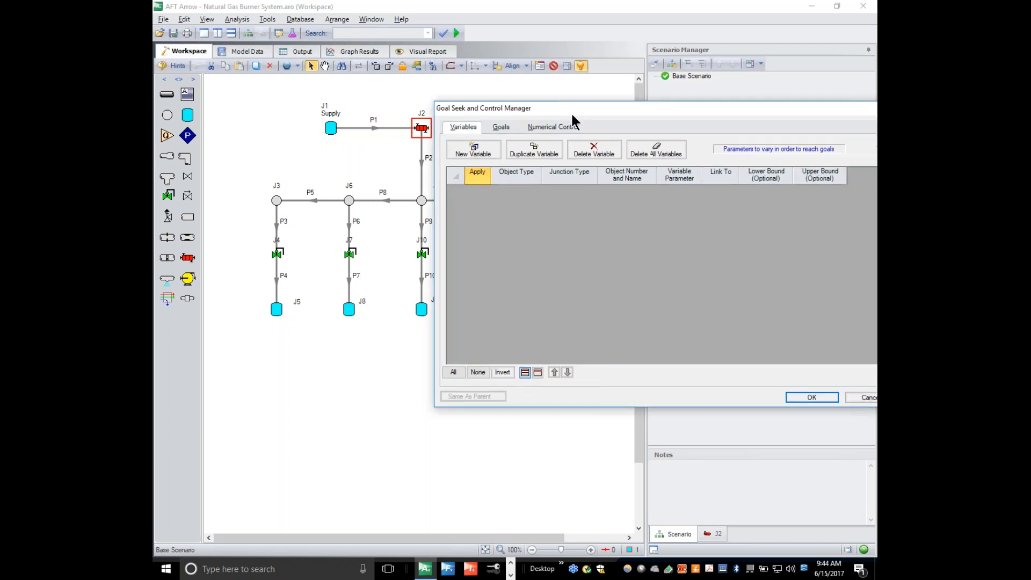
left_click(472, 154)
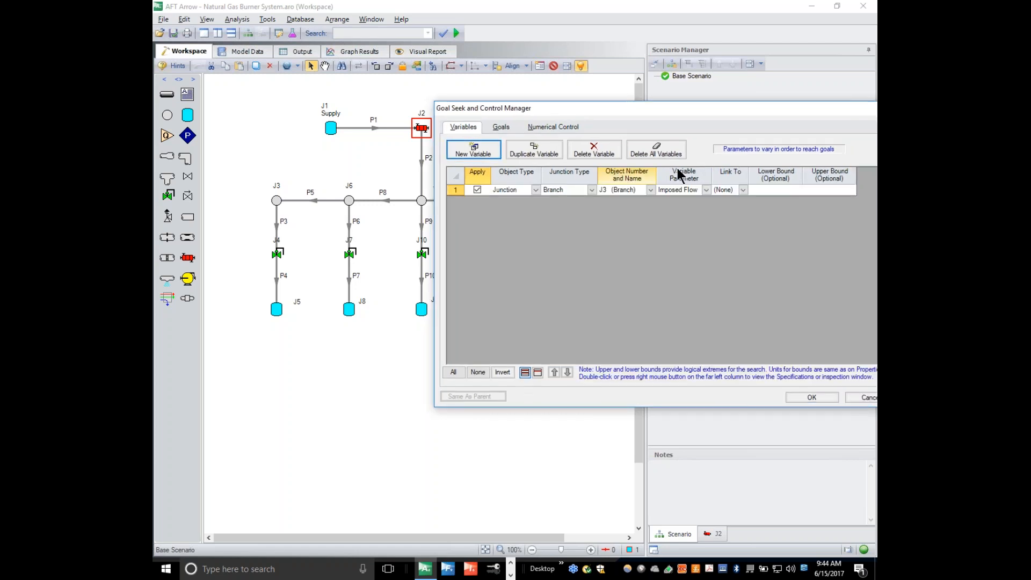
Define the variable as the Heat Rate of heat exchanger junction J2.
left_click(592, 190)
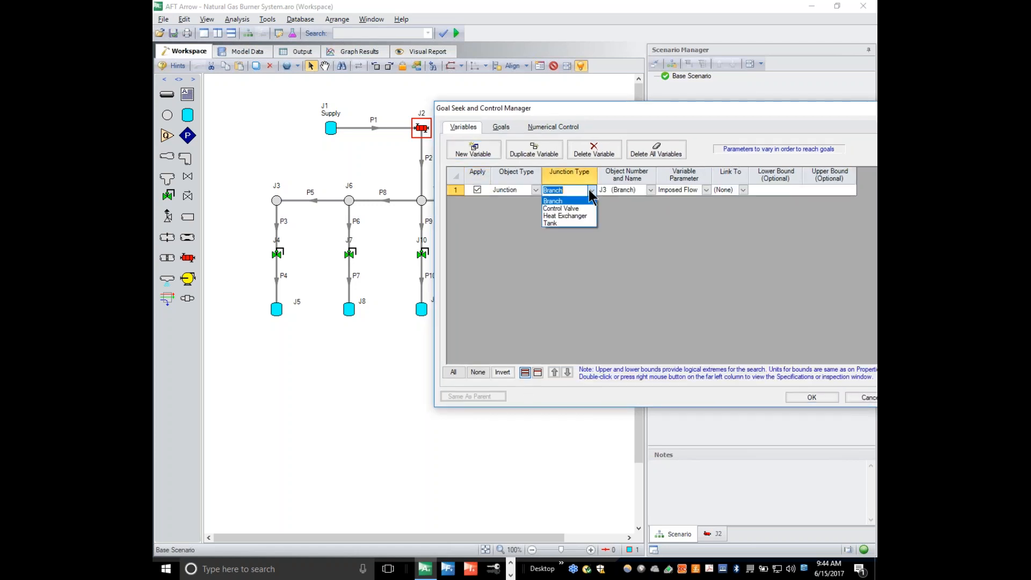
left_click(675, 106)
left_click_drag(577, 109, 430, 109)
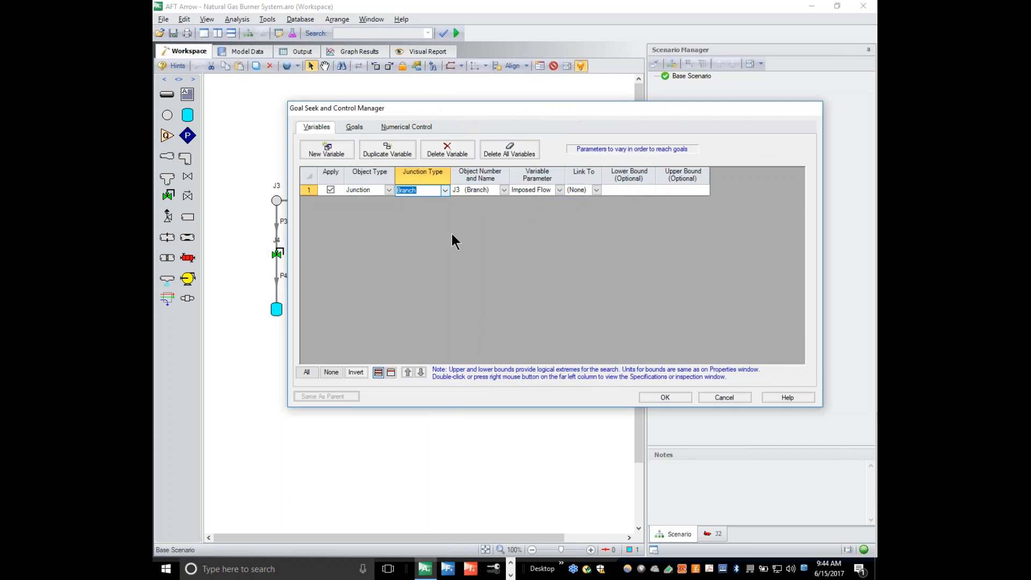
left_click(445, 191)
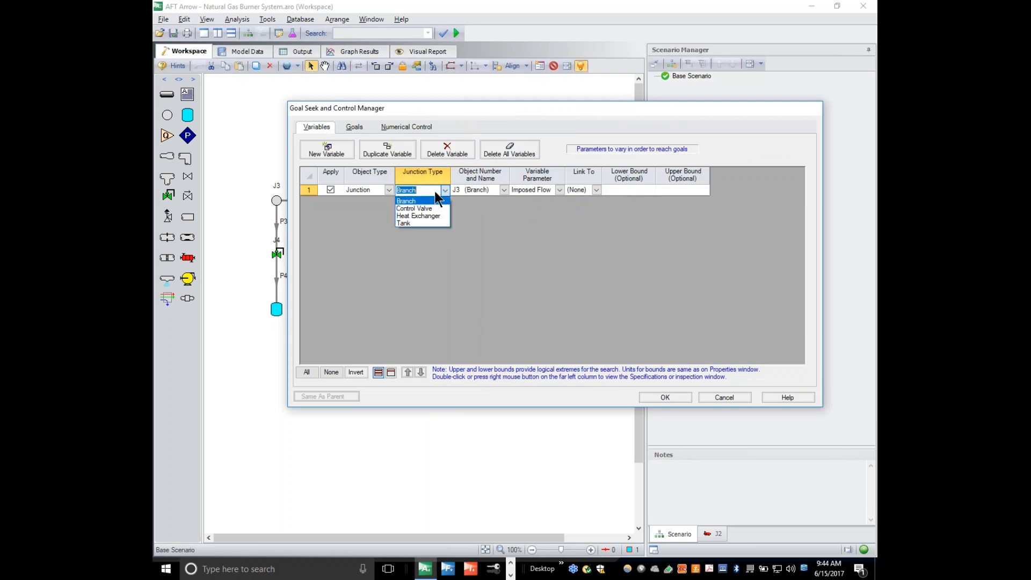
left_click(423, 217)
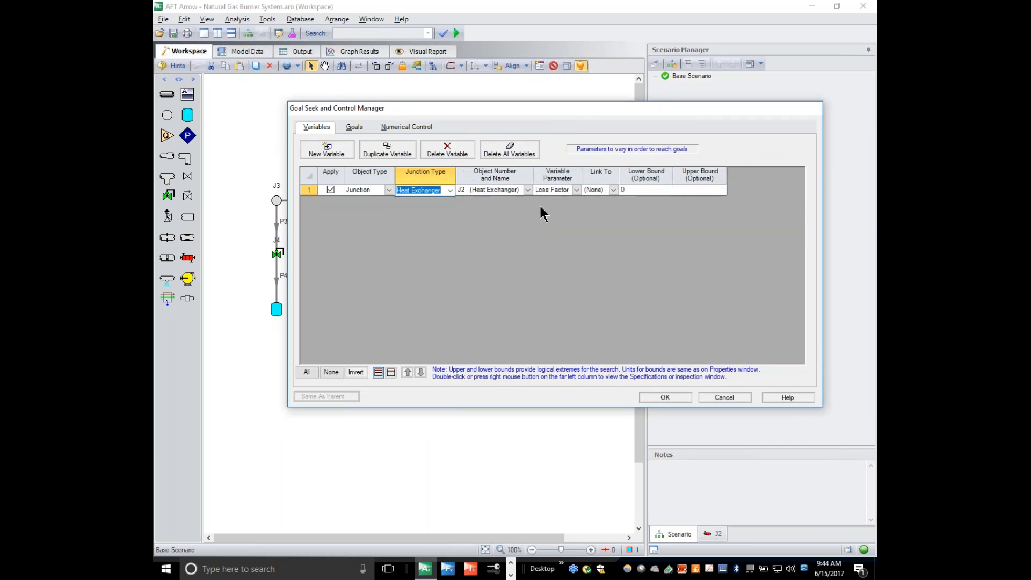
left_click(576, 190)
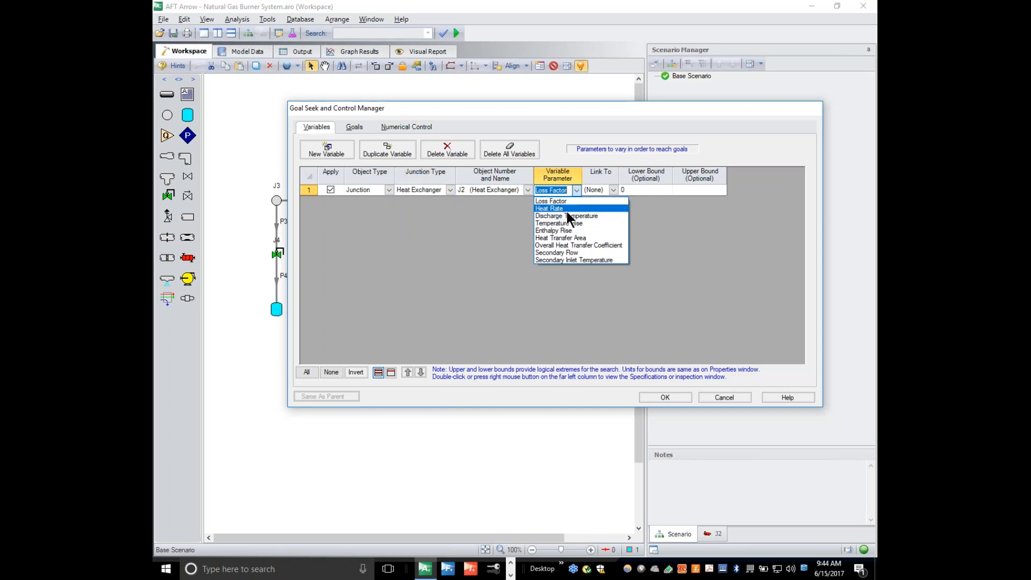
left_click(566, 208)
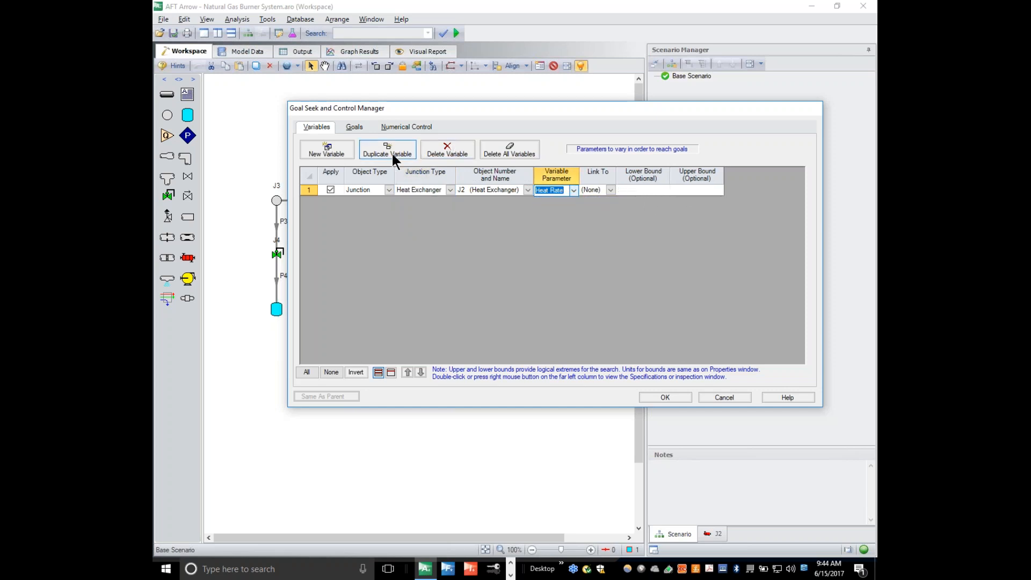
Add a point goal for the Temperature Stagnation at the outlet of pipe P4.
left_click(354, 126)
left_click(328, 150)
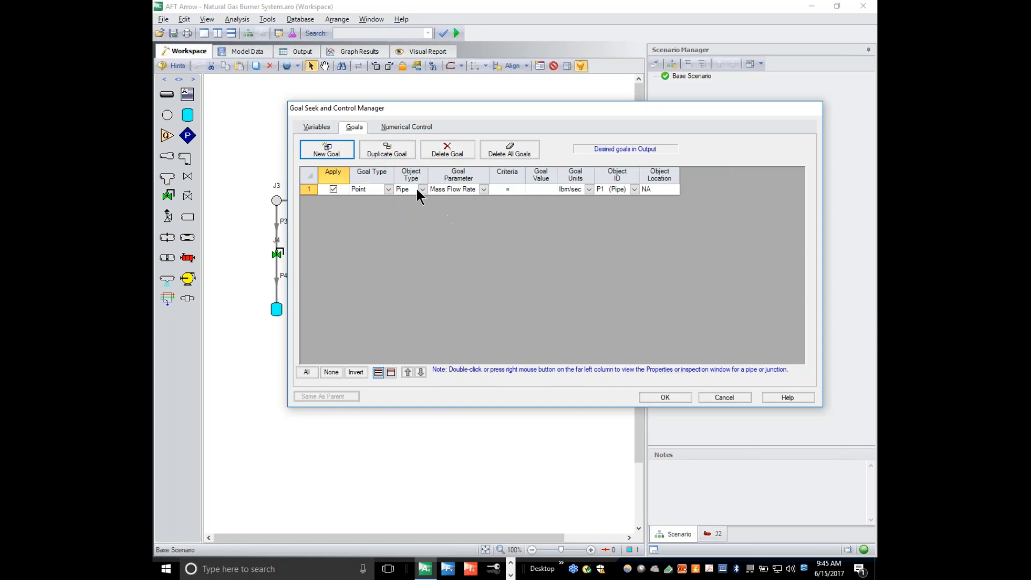
left_click(484, 190)
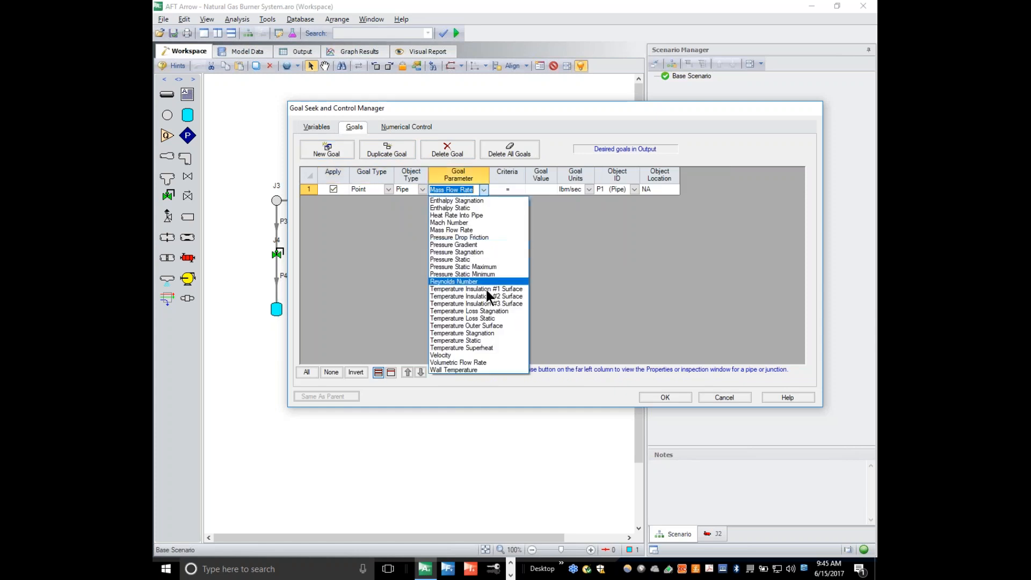
left_click(495, 333)
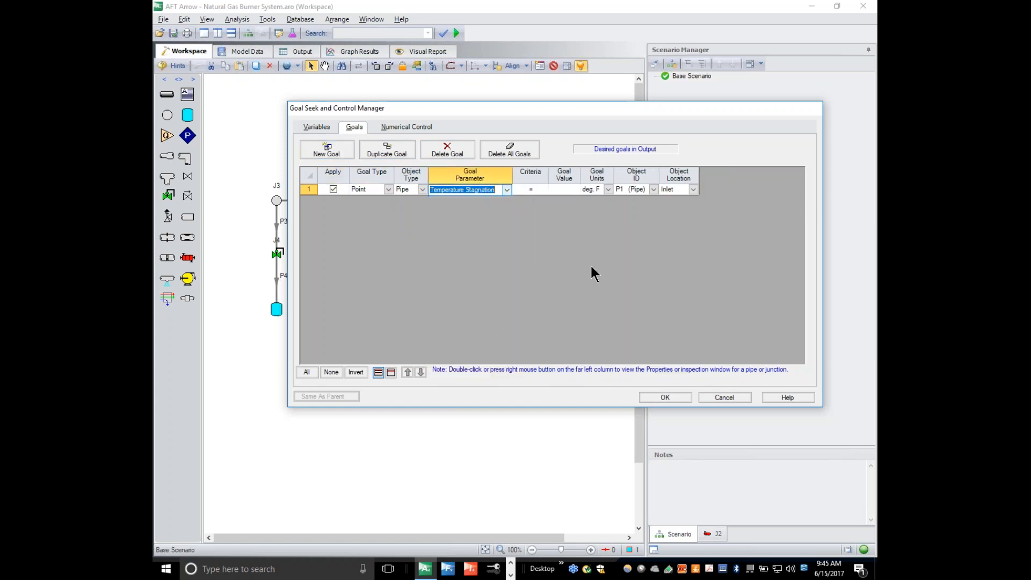
left_click(694, 189)
left_click(654, 189)
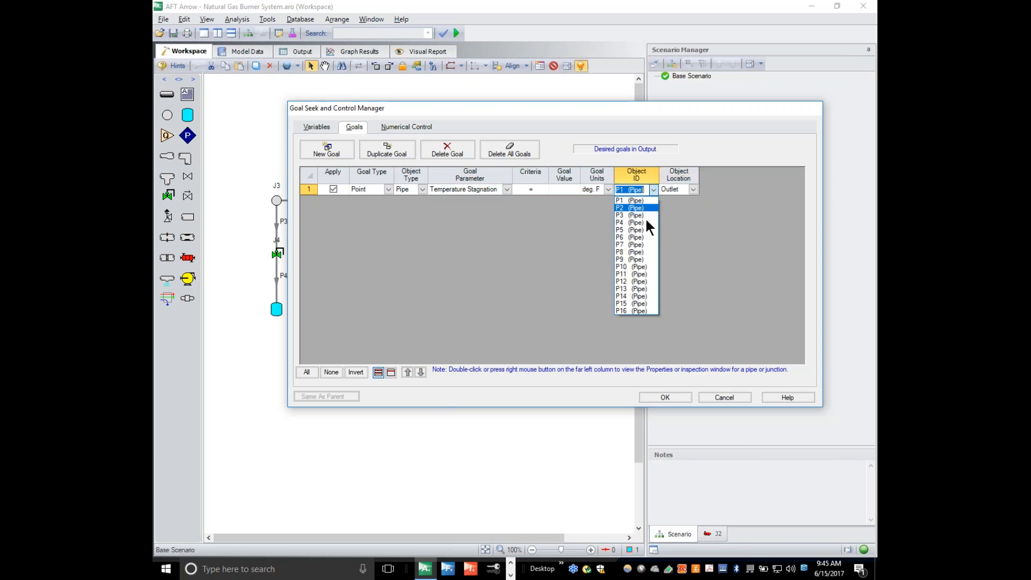
left_click(639, 222)
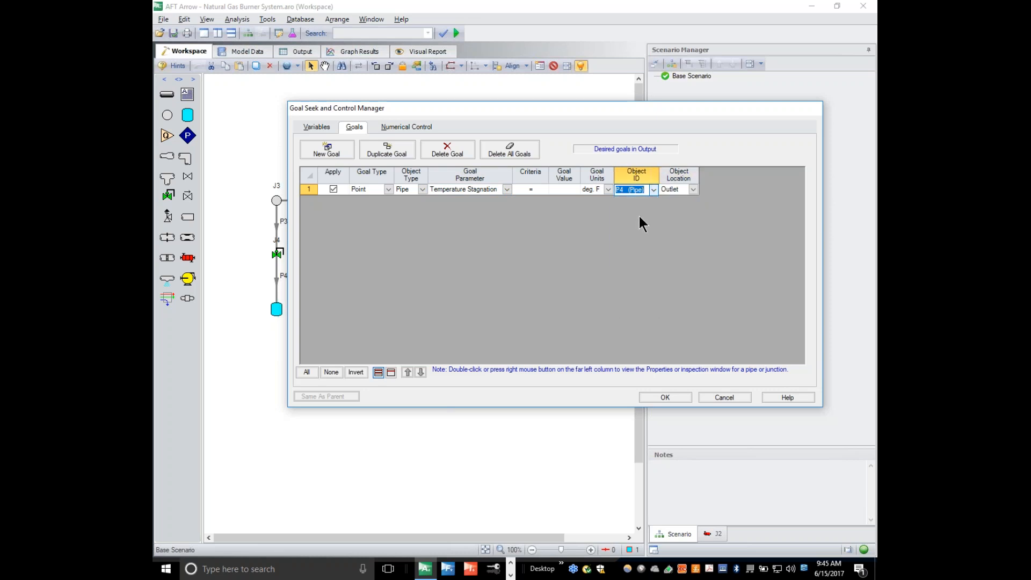
Set the P4 goal value to 100 deg. F, accept the manager settings and turn goal seeking on.
left_click(559, 191)
type("100")
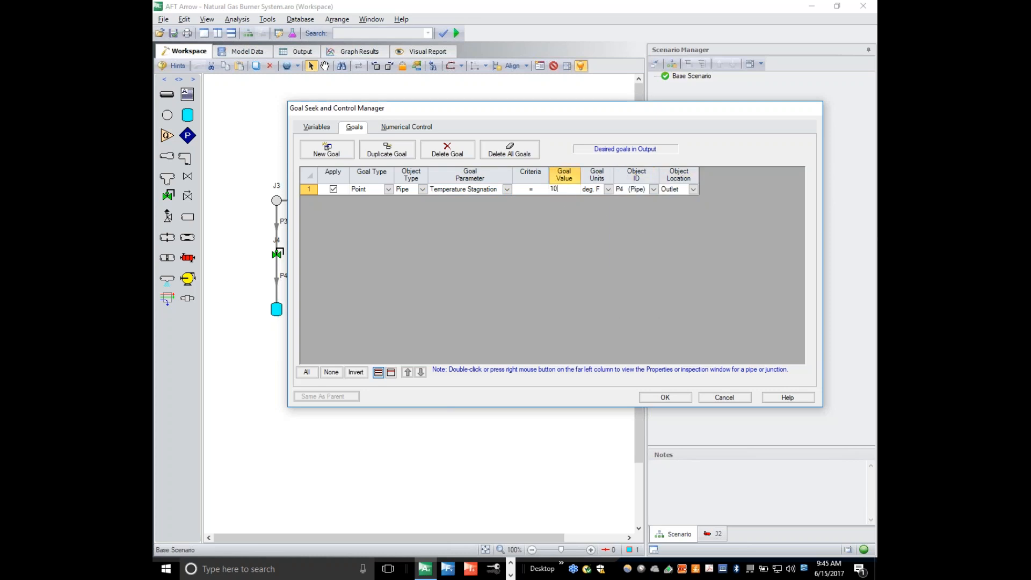
left_click(647, 397)
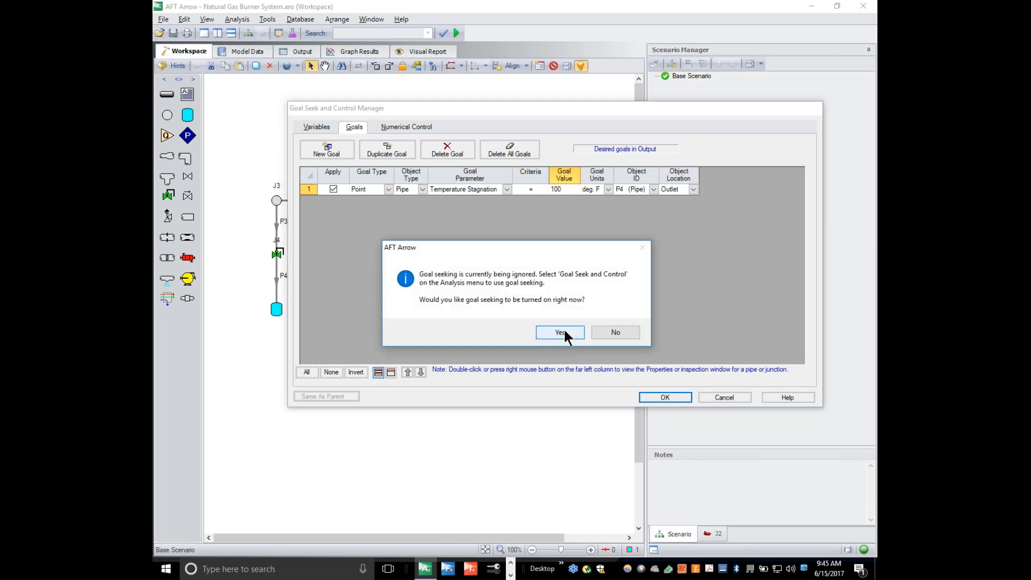
left_click(564, 331)
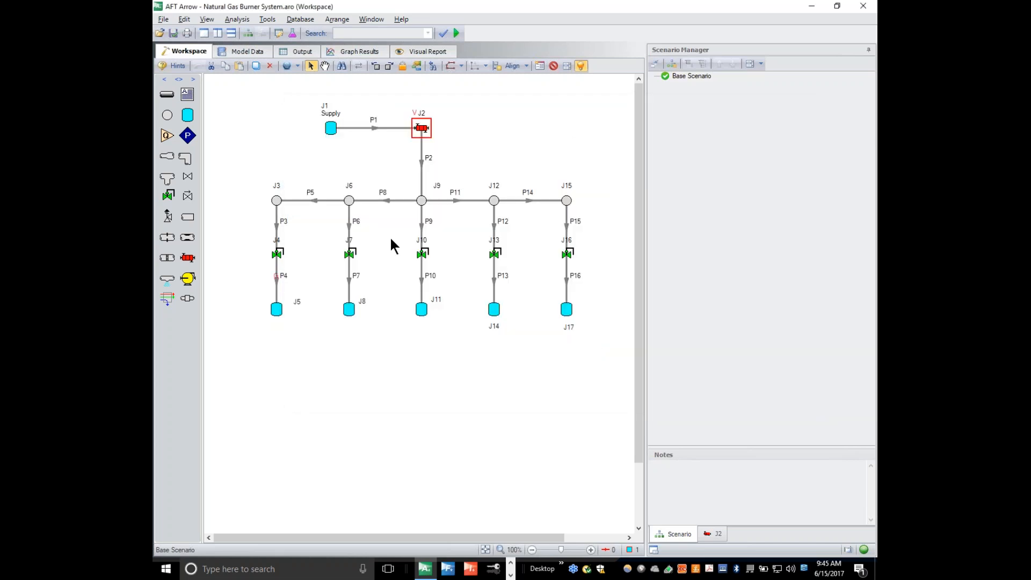
Shift pipe P4's label away from the pipe line and run the model with goal seeking.
left_click(295, 281)
left_click(296, 275)
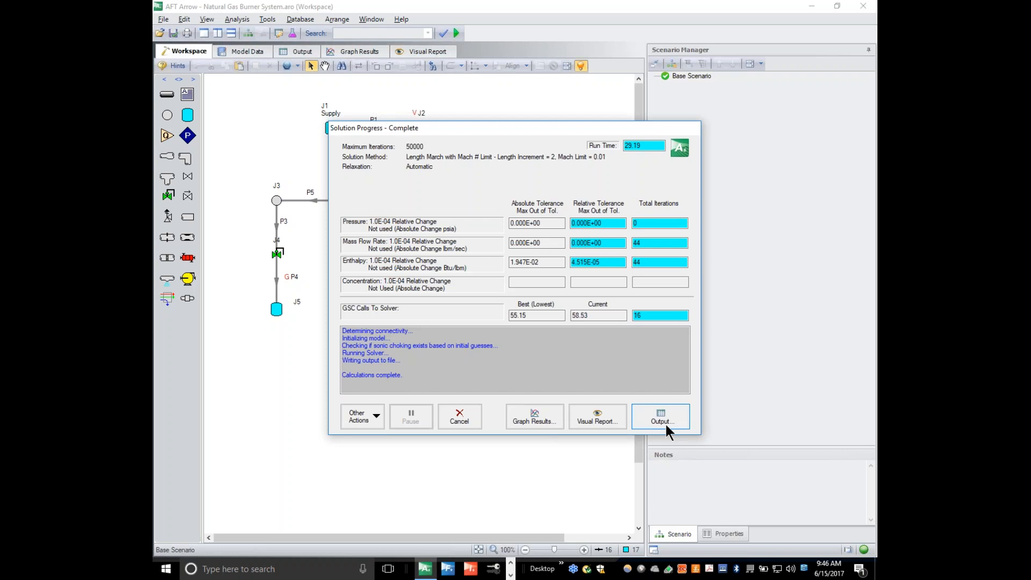
Open the output of the completed run and view the goal-seek result for J2's heat rate variable.
left_click(662, 420)
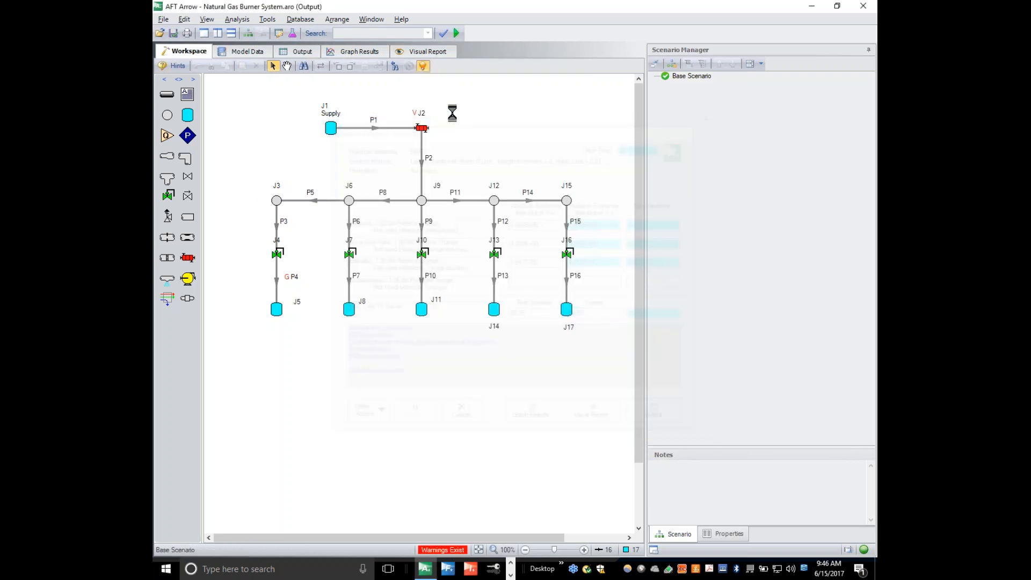
left_click(456, 81)
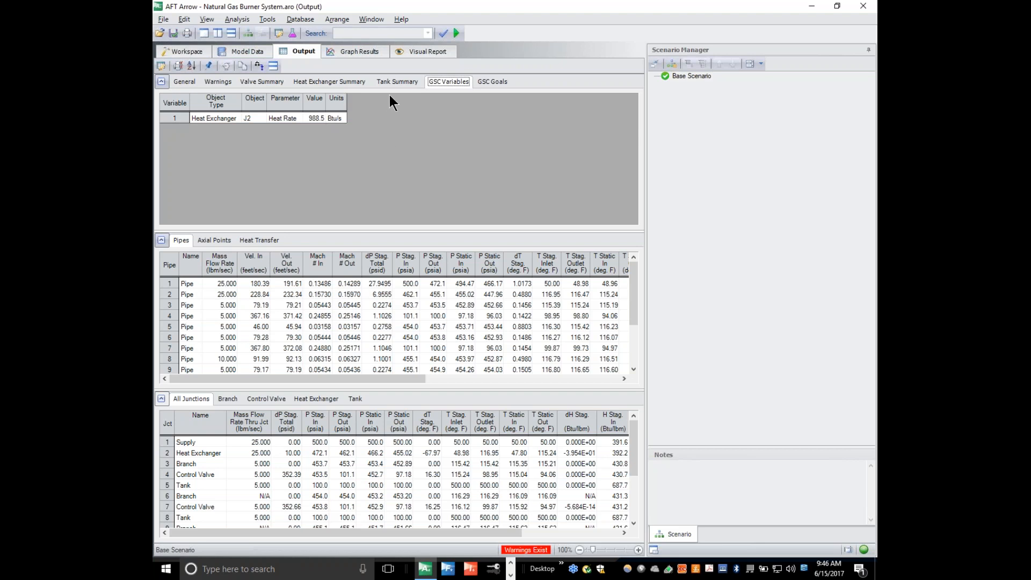
Check the heat flow into the system in heat exchanger J2's thermal data and leave its properties without saving.
left_click(183, 51)
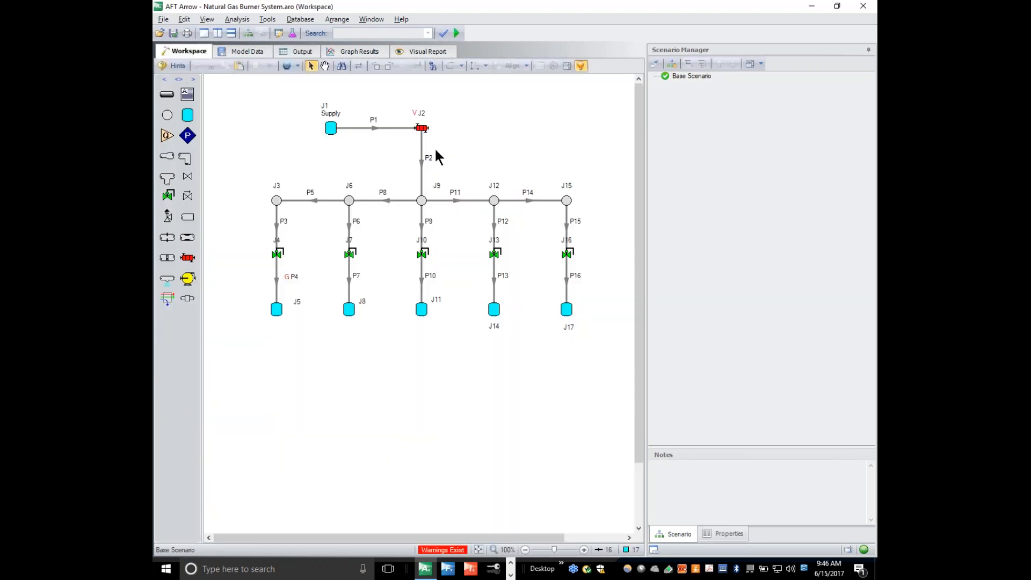
double_click(424, 127)
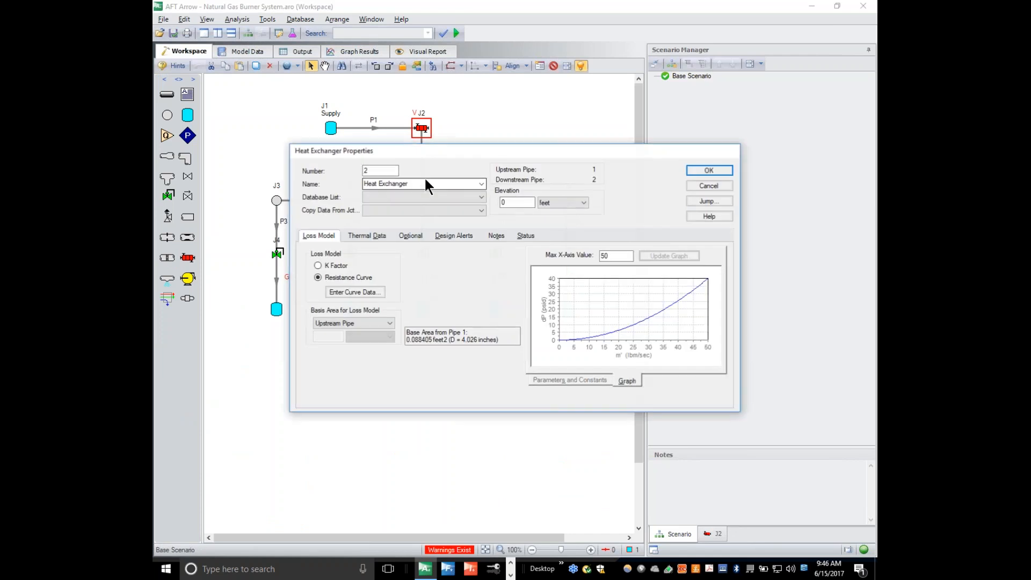
key("ctrl+Tab")
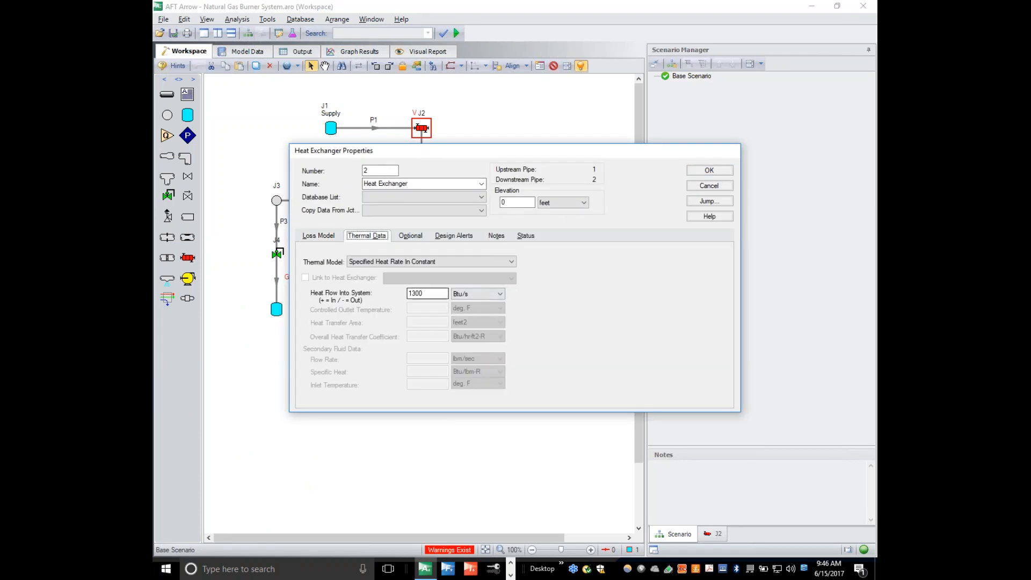
key("Tab")
key("Home")
key("Right")
key("Delete")
type("1")
left_click(709, 185)
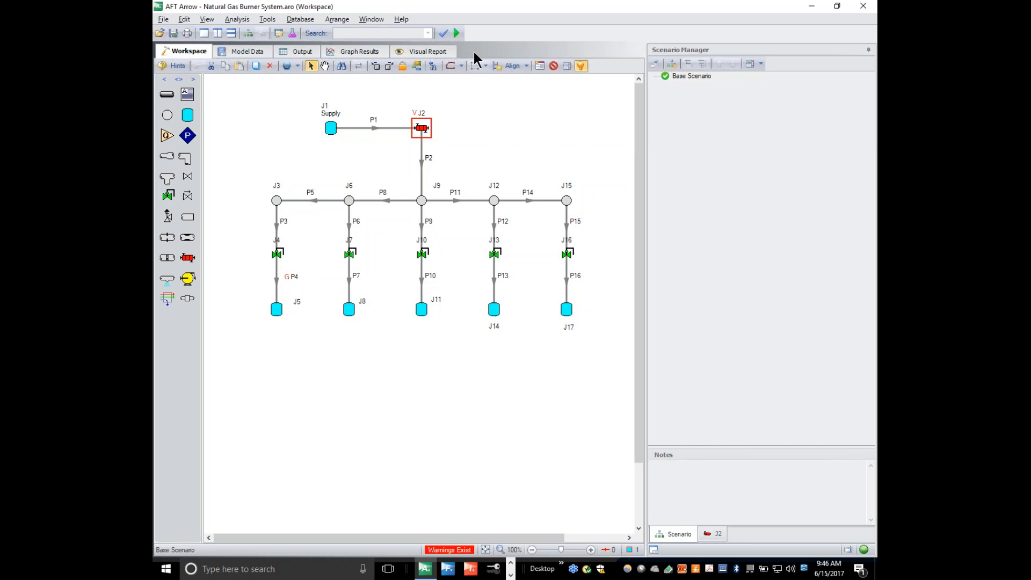
Compare the actual and user goal values for pipe P4's outlet stagnation temperature in the output, and return to the workspace.
left_click(302, 52)
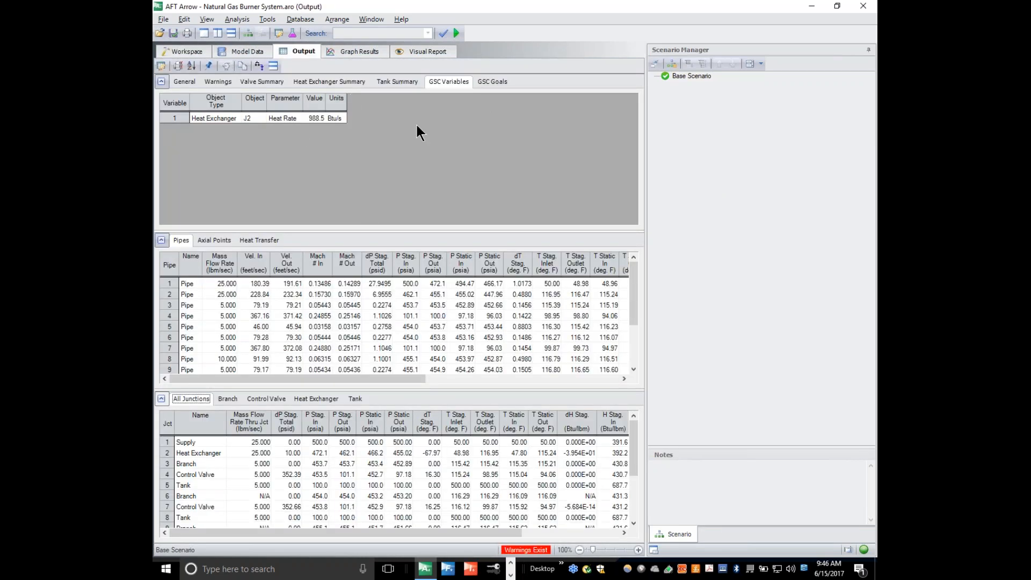
left_click(493, 82)
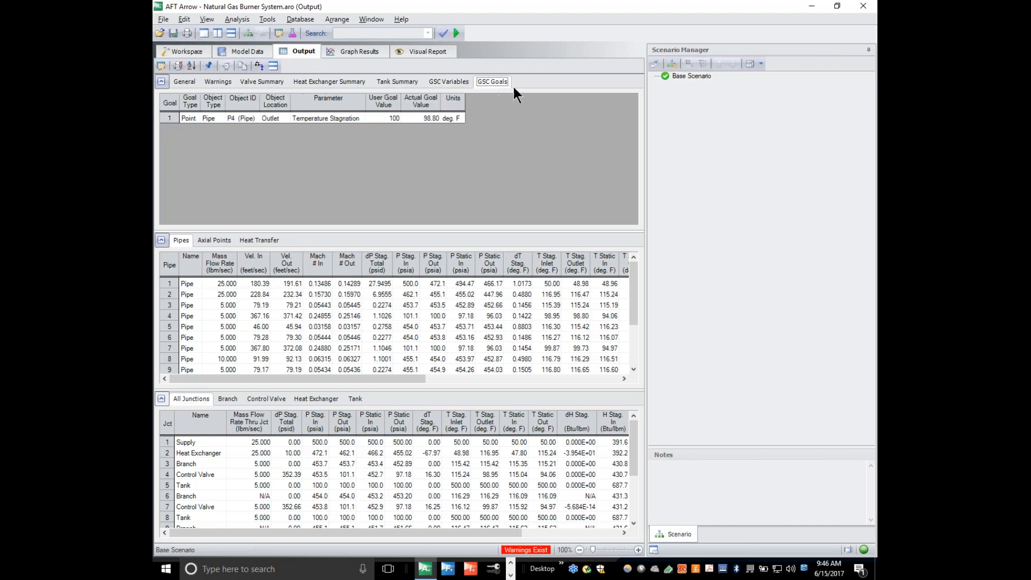
left_click(412, 119)
left_click(448, 119)
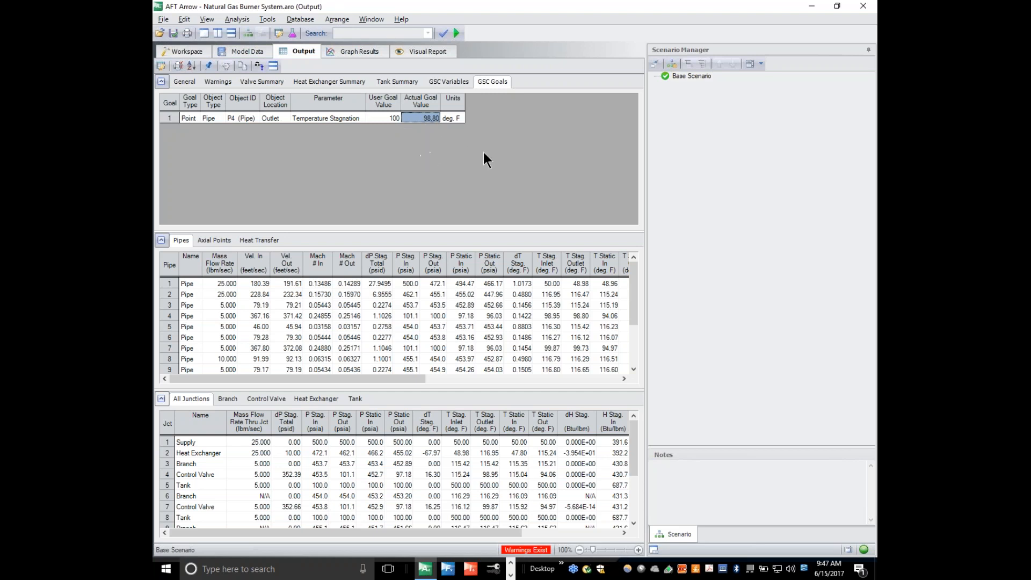
left_click(194, 53)
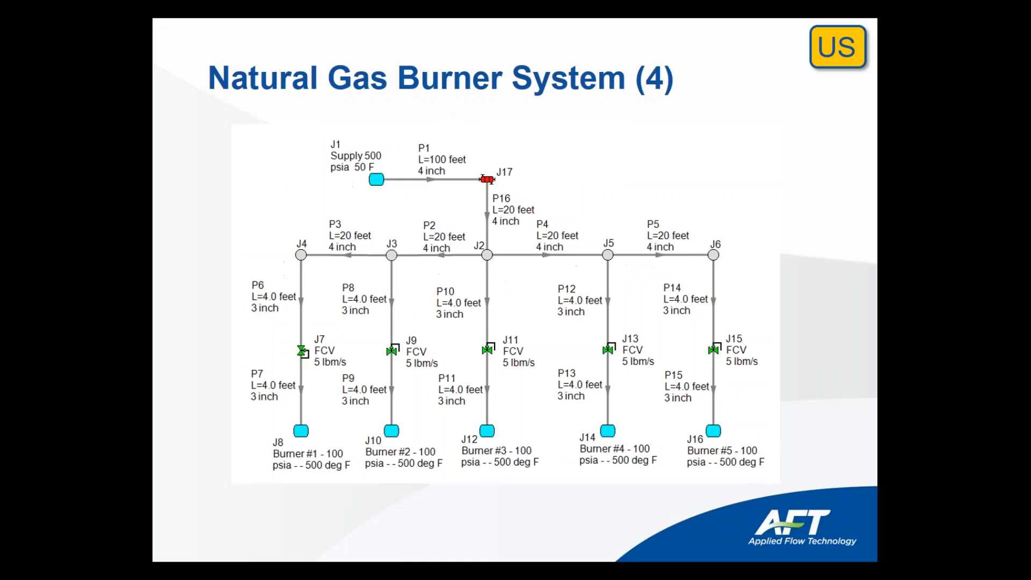
key("Right")
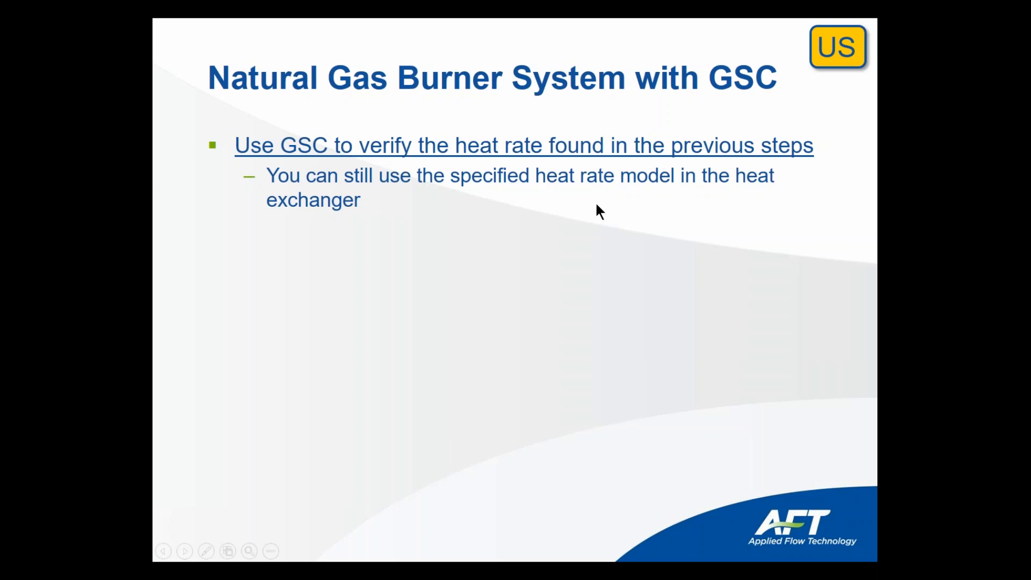
key("Right")
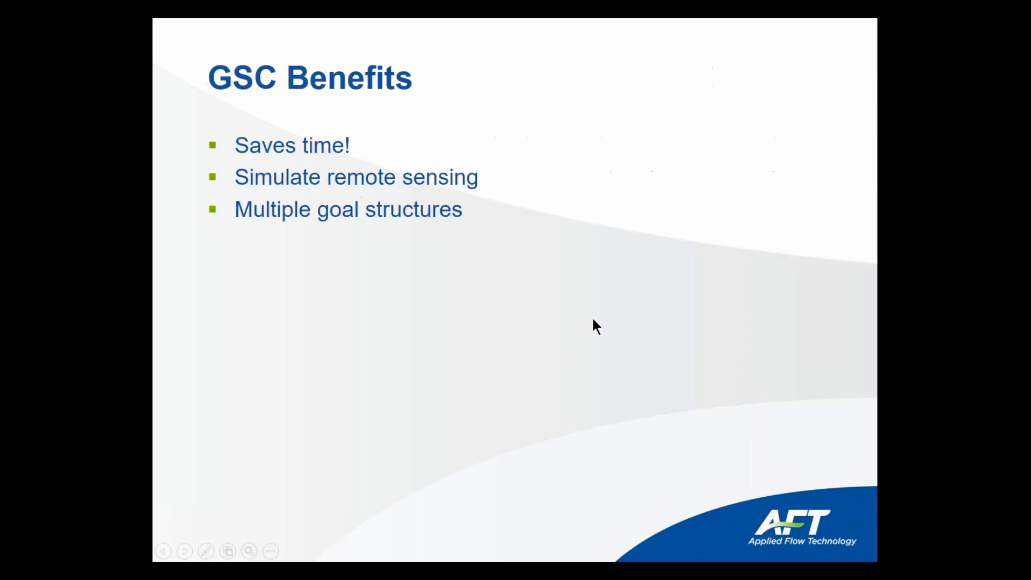